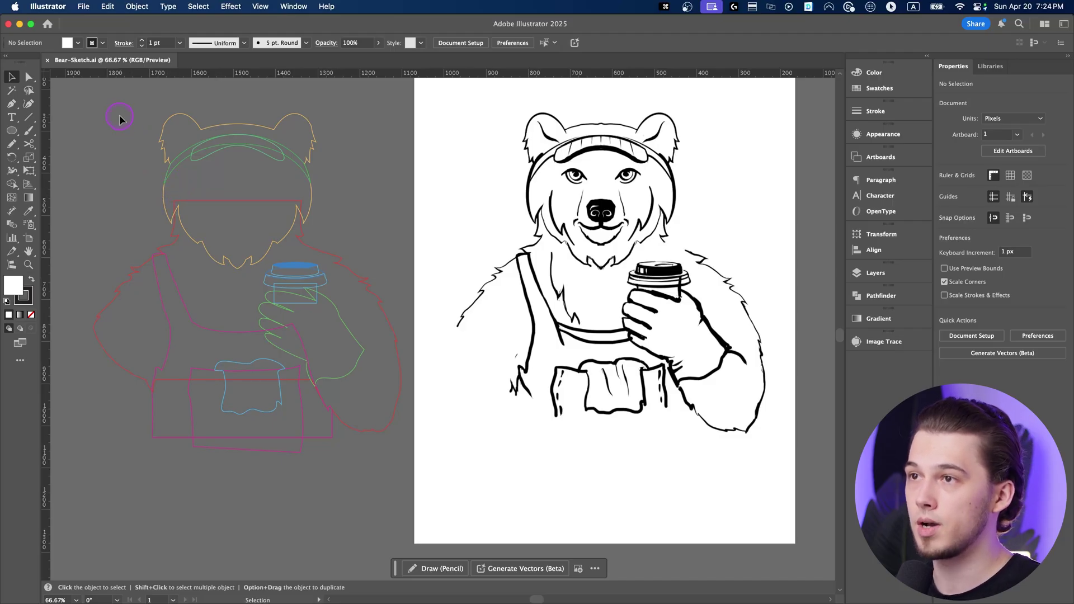
# Move the bear sketch image onto the coloured outline paths so they line up, and lock the image
pyautogui.press('super+a')
pyautogui.moveTo(343, 420); pyautogui.dragTo(471, 406)
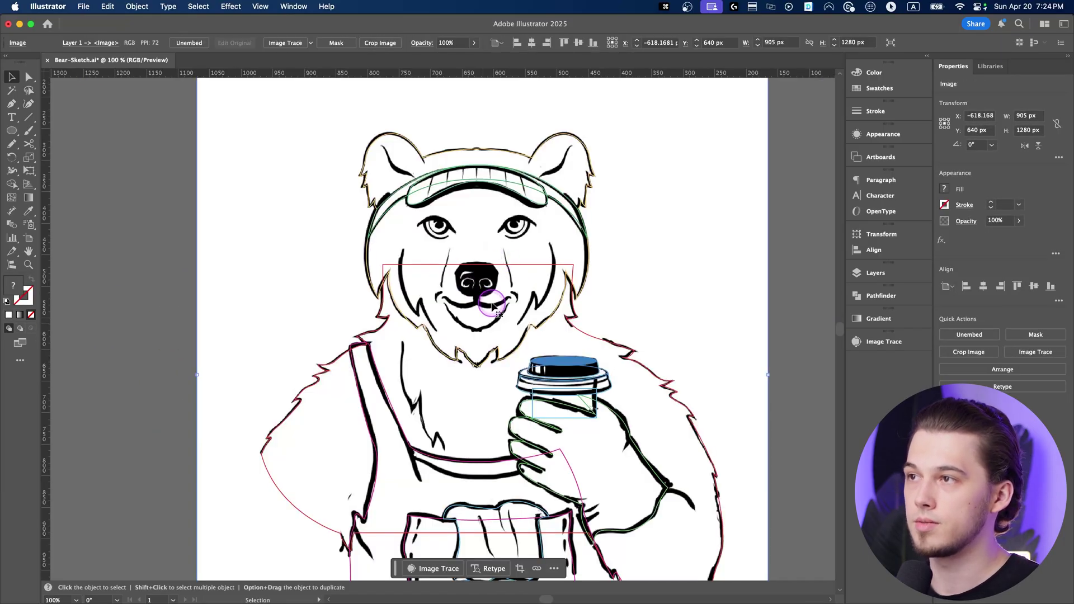
pyautogui.press('super+minus')
pyautogui.press('super+minus')
pyautogui.press('super+shift+a')
pyautogui.press('super+plus')
pyautogui.press('super+plus')
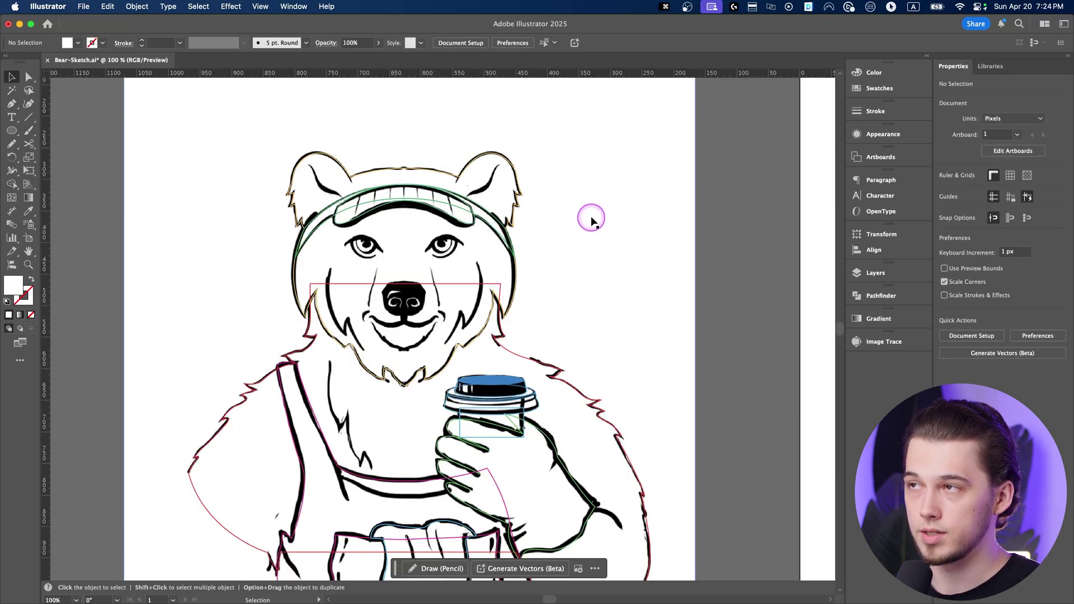
pyautogui.click(607, 229)
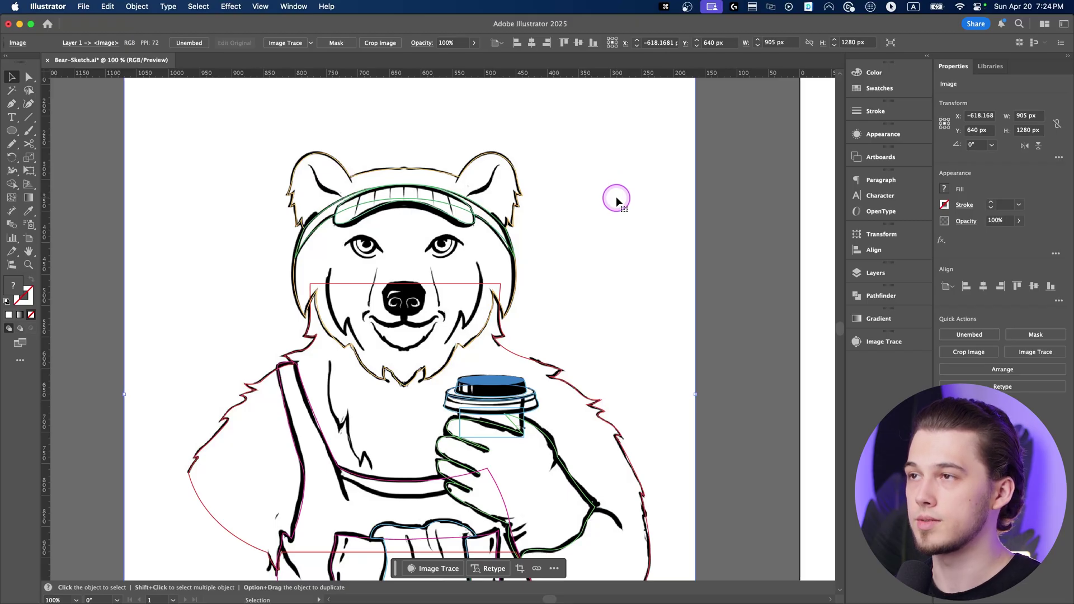
pyautogui.press('super+2')
# Set up the Pen tool with no fill and a red stroke for tracing the bear's nose
pyautogui.press('super+plus')
pyautogui.moveTo(434, 299); pyautogui.dragTo(456, 264)
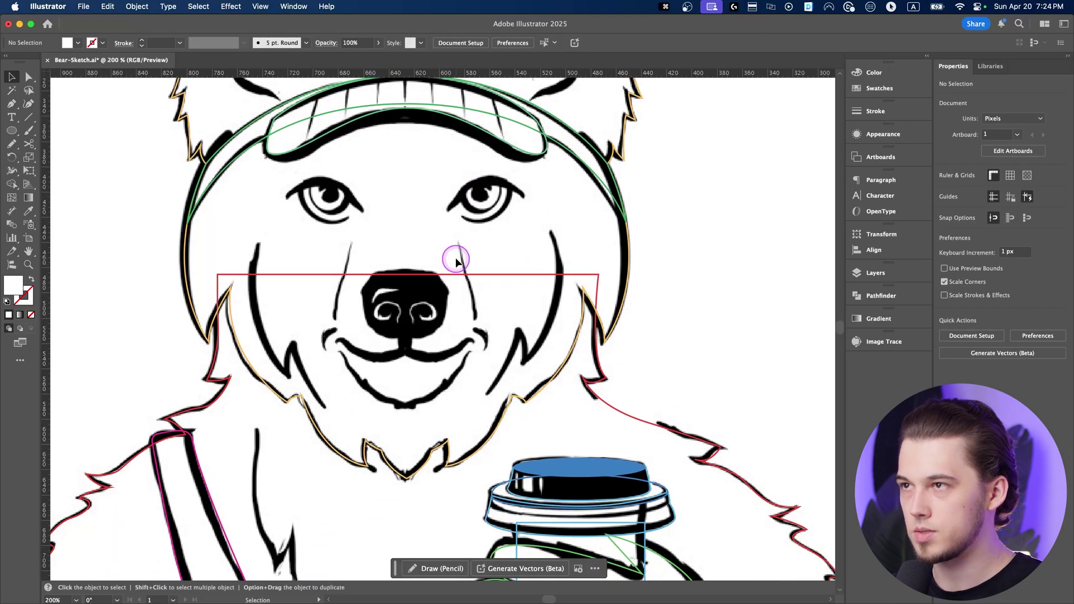
pyautogui.press('p')
pyautogui.press('super+plus')
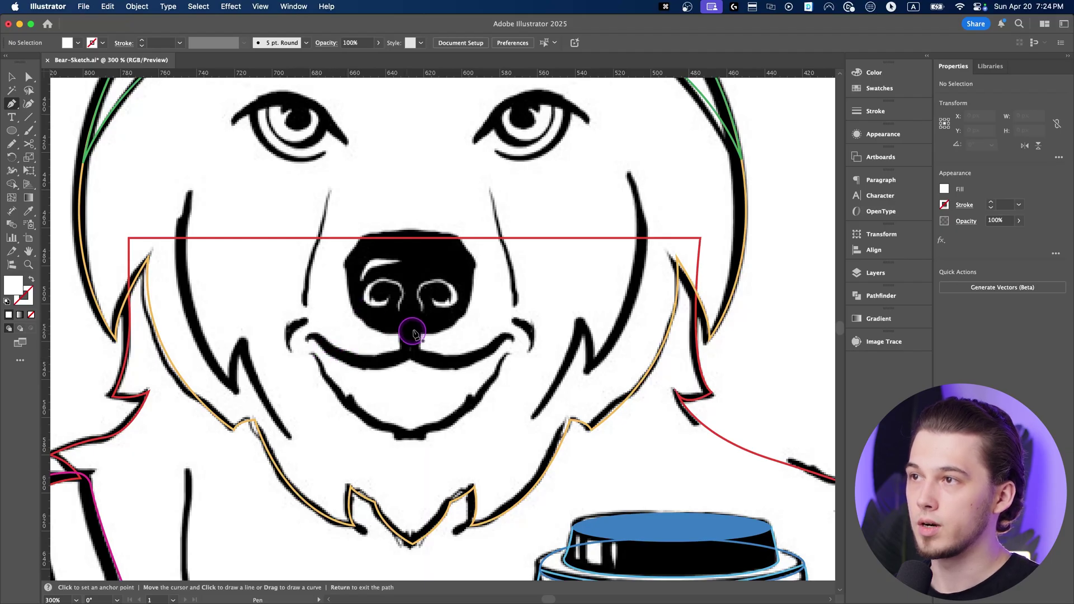
pyautogui.hotkey('shift', 'x')
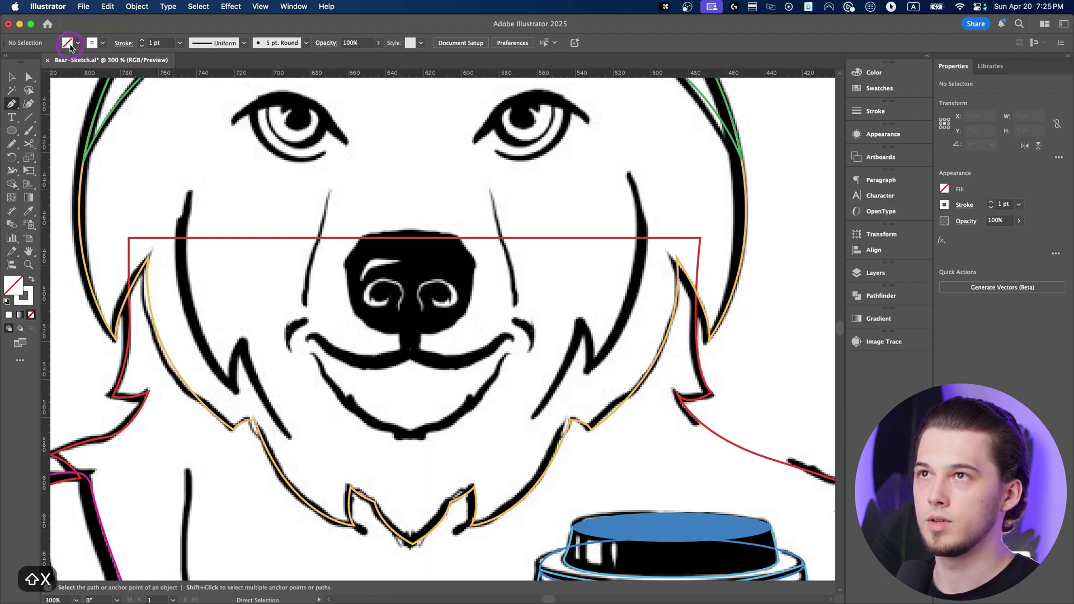
pyautogui.click(101, 44)
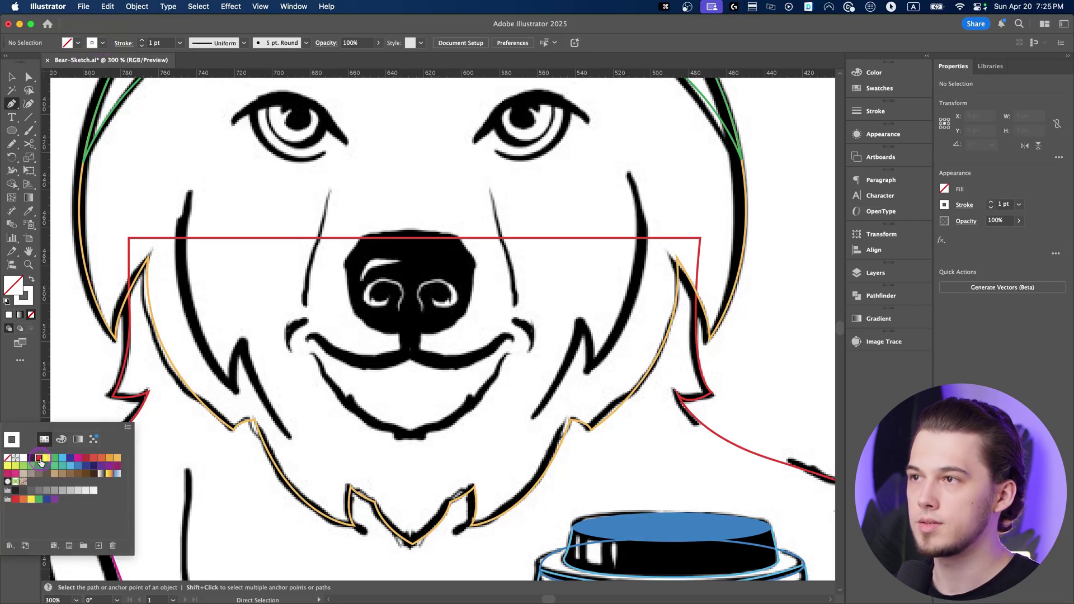
pyautogui.click(39, 459)
pyautogui.click(463, 14)
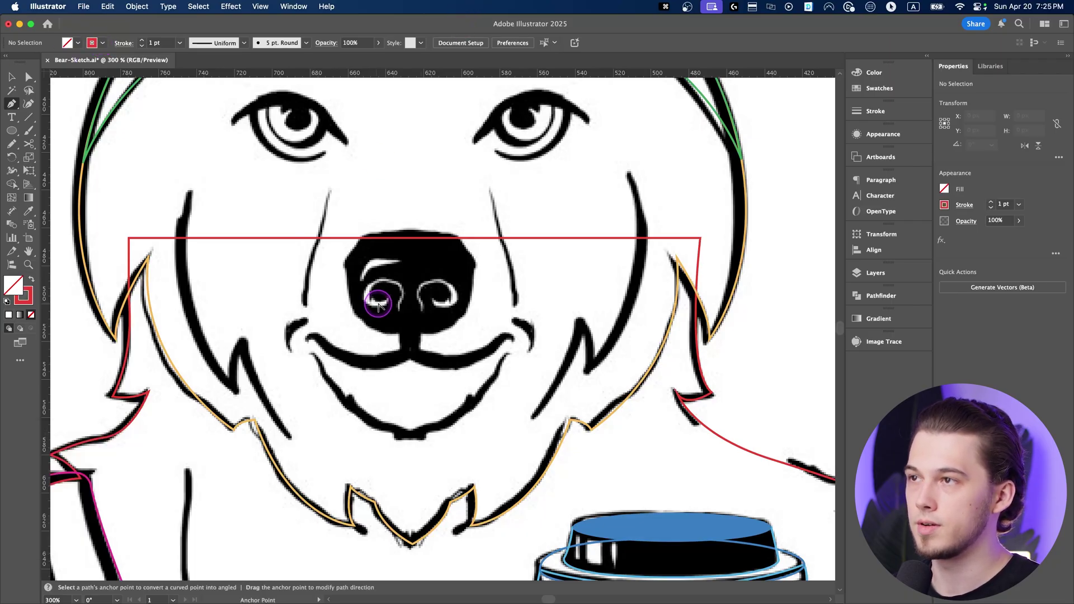
# Trace the left half of the nose as a closed path with a straight vertical edge along its centre
pyautogui.scroll(2, 384, 294)
pyautogui.click(443, 363)
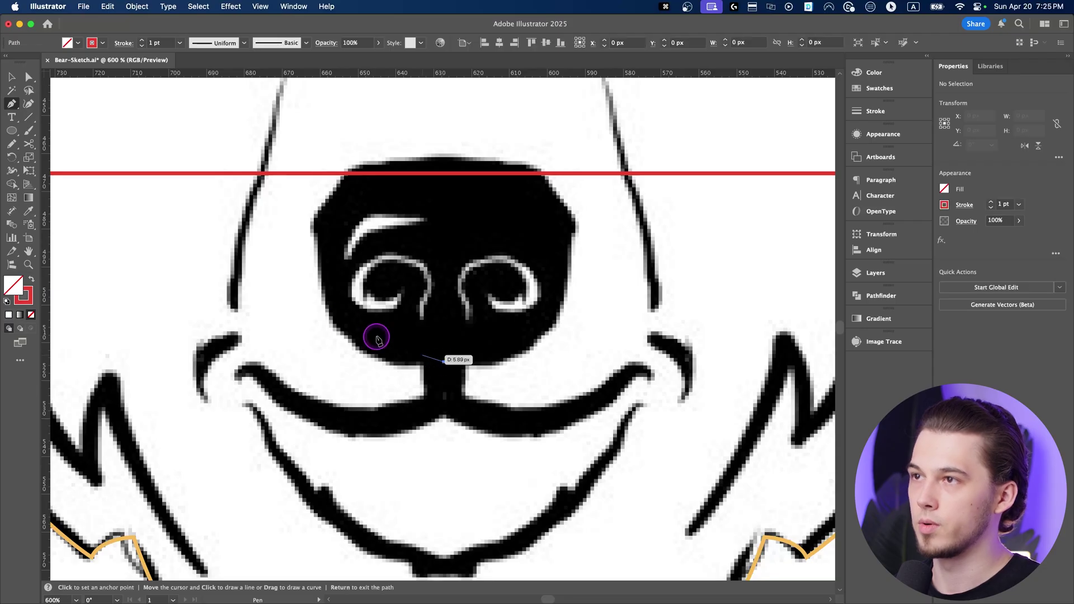
pyautogui.moveTo(318, 274); pyautogui.dragTo(304, 168)
pyautogui.moveTo(443, 159); pyautogui.dragTo(520, 159)
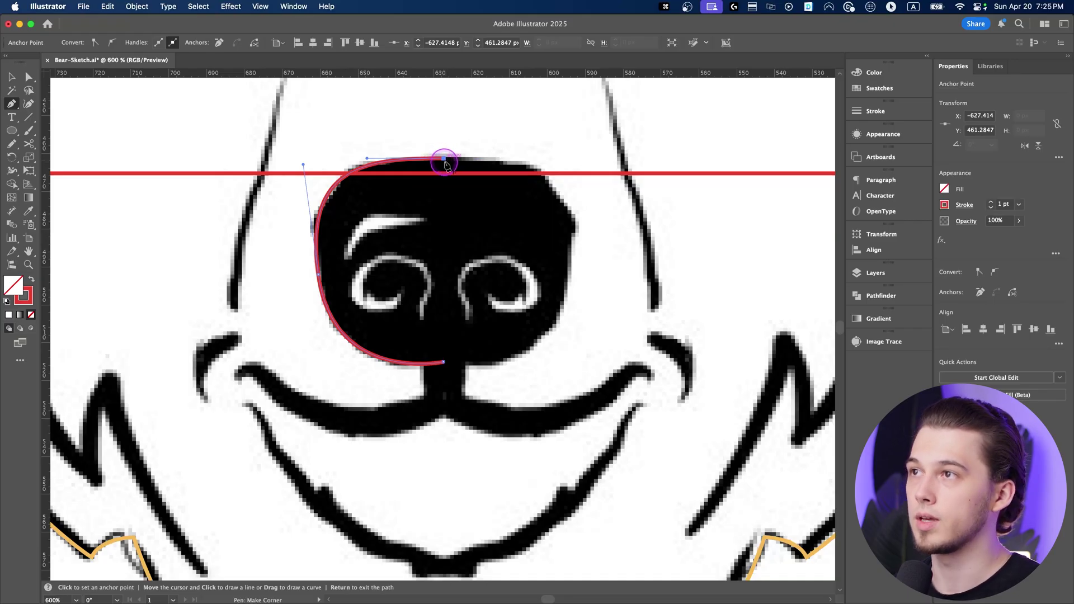
pyautogui.click(444, 364)
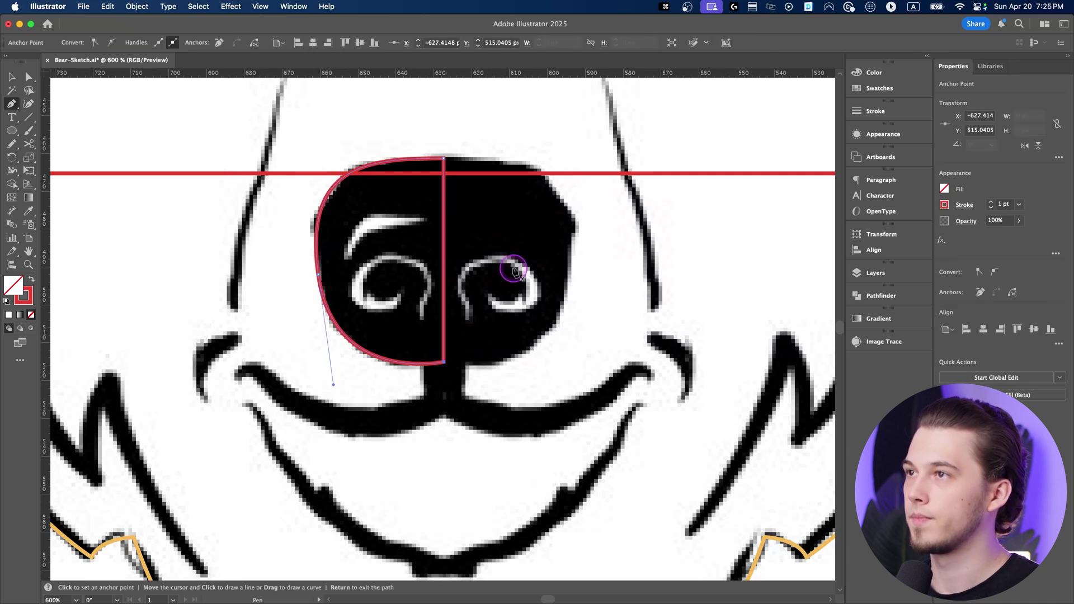
# Reflect a copy of the half-nose path across its vertical centre edge to form the right half
pyautogui.press('v')
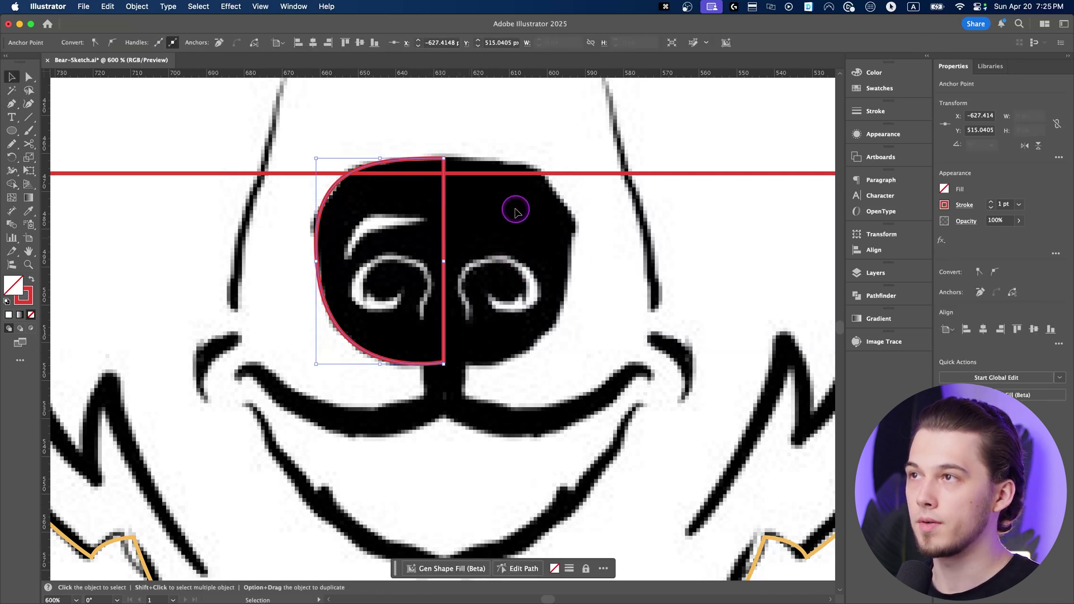
pyautogui.click(500, 233)
pyautogui.click(444, 201)
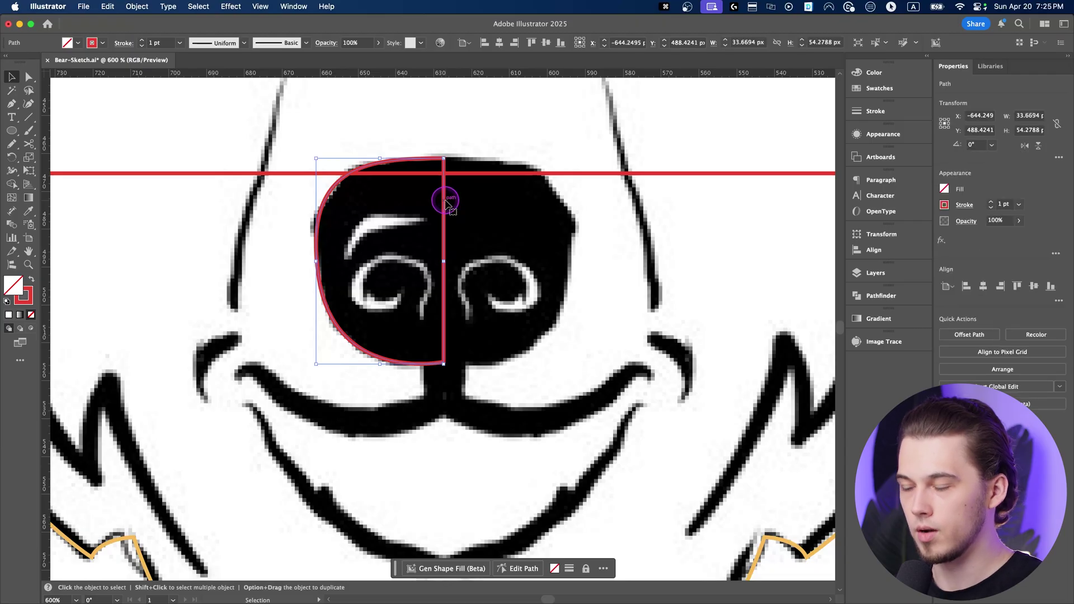
pyautogui.press('o')
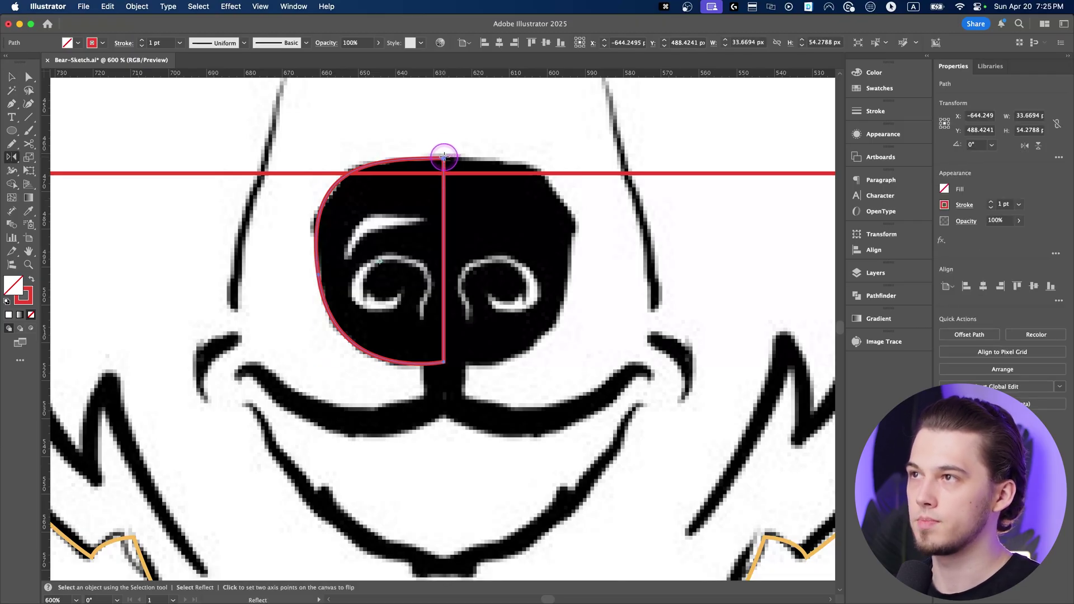
pyautogui.keyDown('alt'); pyautogui.click(444, 157); pyautogui.keyUp('alt')
pyautogui.click(522, 245)
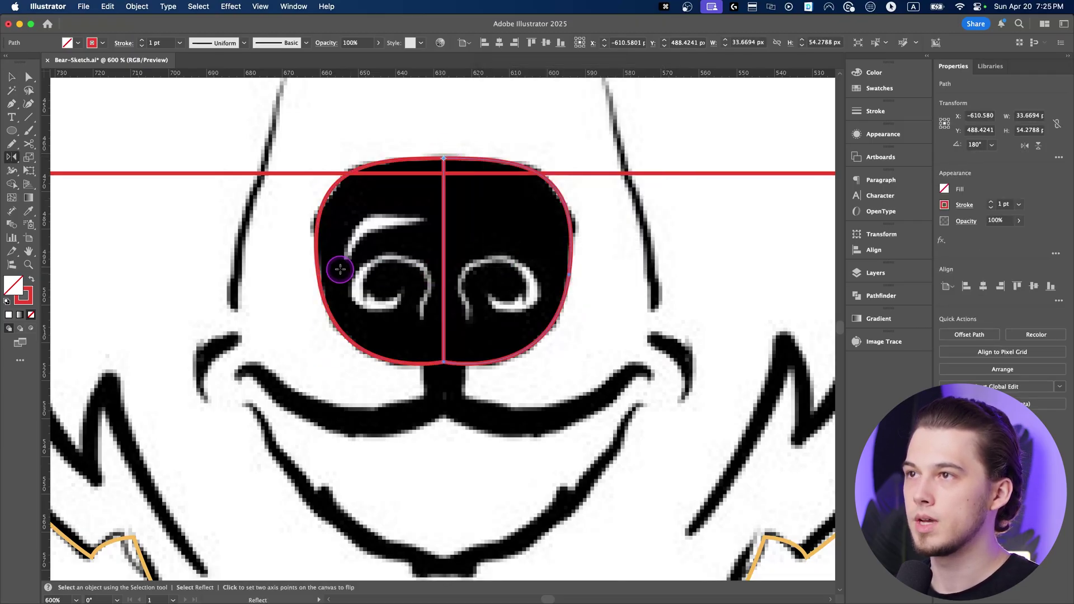
# Merge the two nose halves into a single shape with the Shape Builder
pyautogui.press('v')
pyautogui.keyDown('shift'); pyautogui.click(317, 254); pyautogui.keyUp('shift')
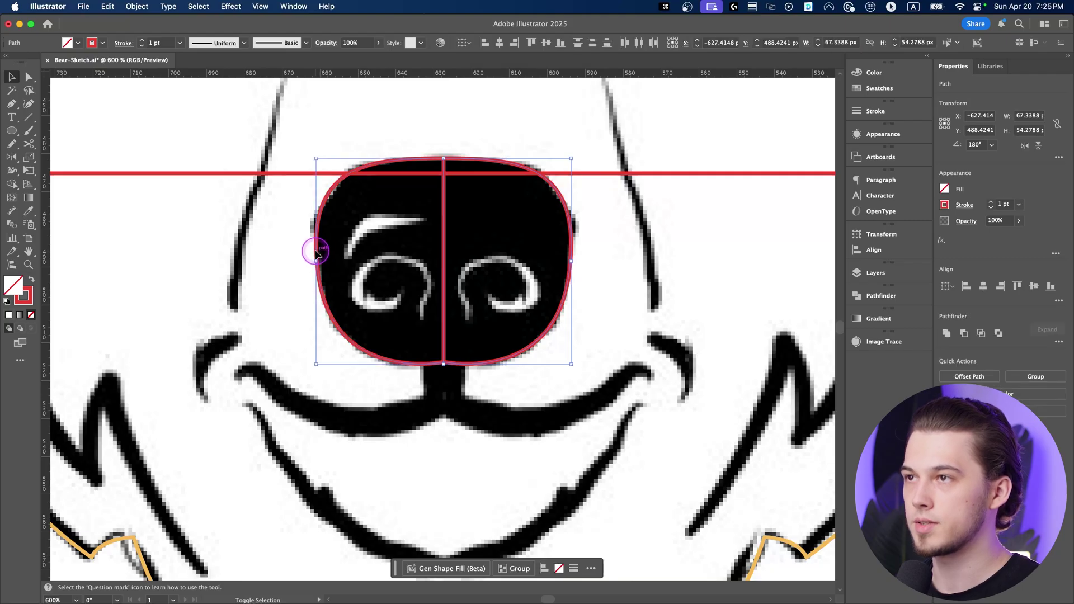
pyautogui.hotkey('shift', 'm')
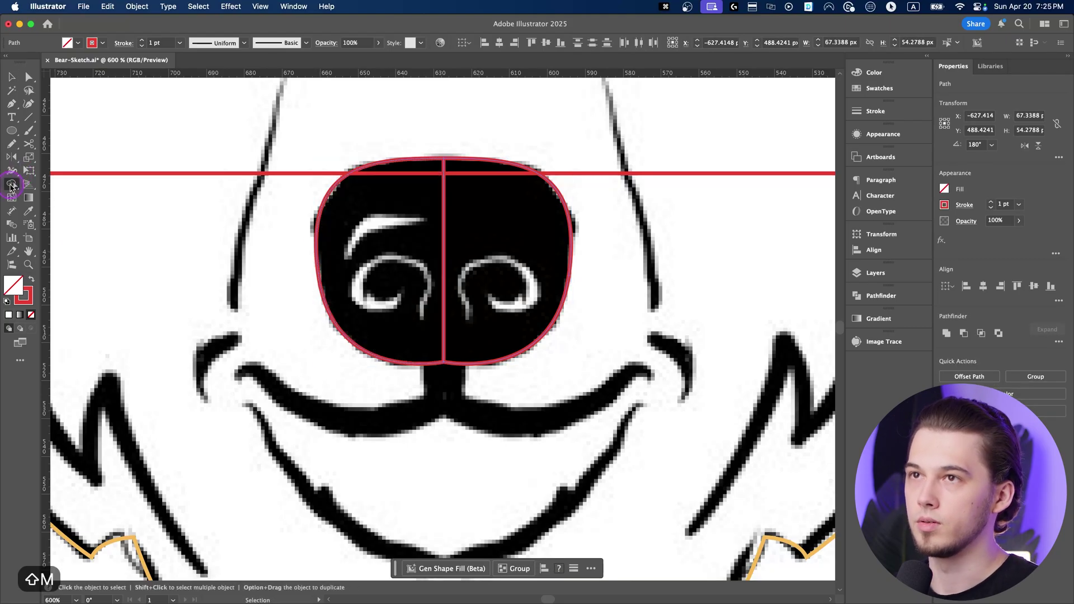
pyautogui.moveTo(427, 252); pyautogui.dragTo(509, 249)
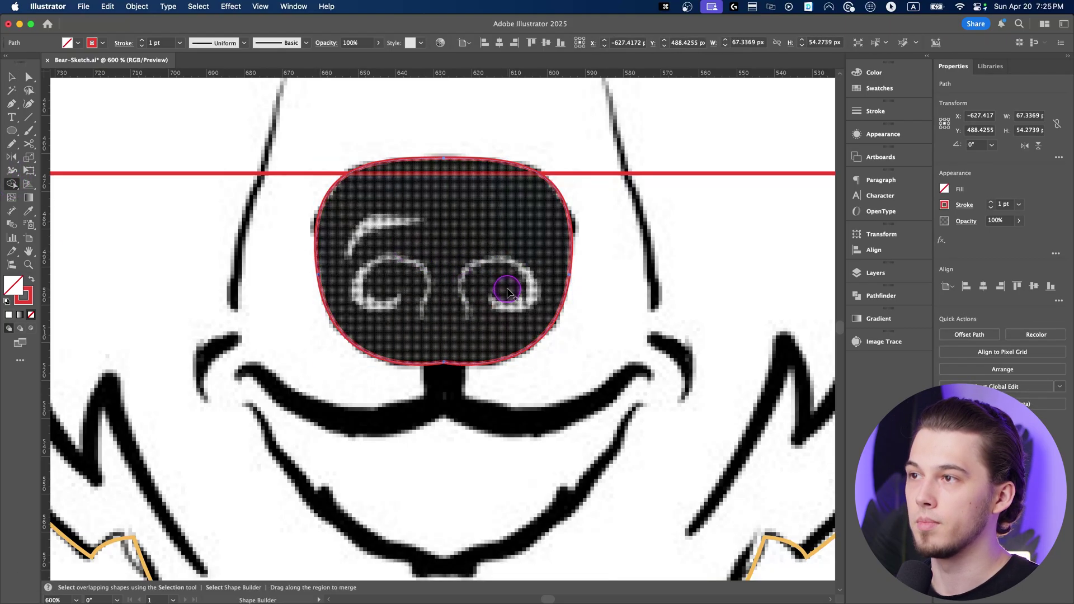
pyautogui.press('v')
pyautogui.click(621, 363)
# Trace the left nostril with the Pen tool as an open curled path, from its inner lower tip around to the inside end
pyautogui.moveTo(453, 299); pyautogui.dragTo(456, 301)
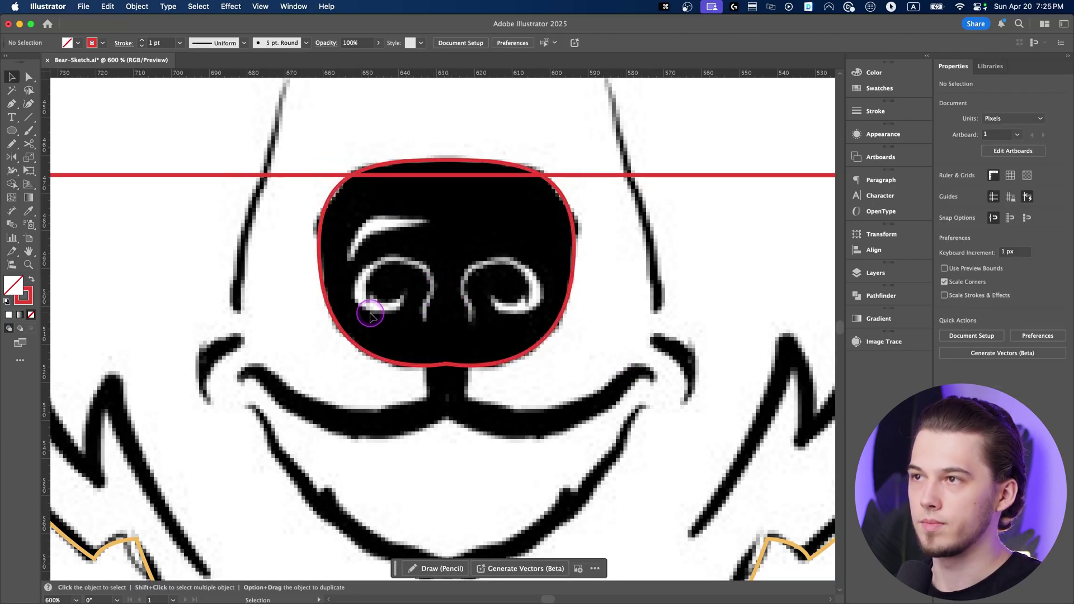
pyautogui.press('super+equal')
pyautogui.press('super+equal')
pyautogui.press('p')
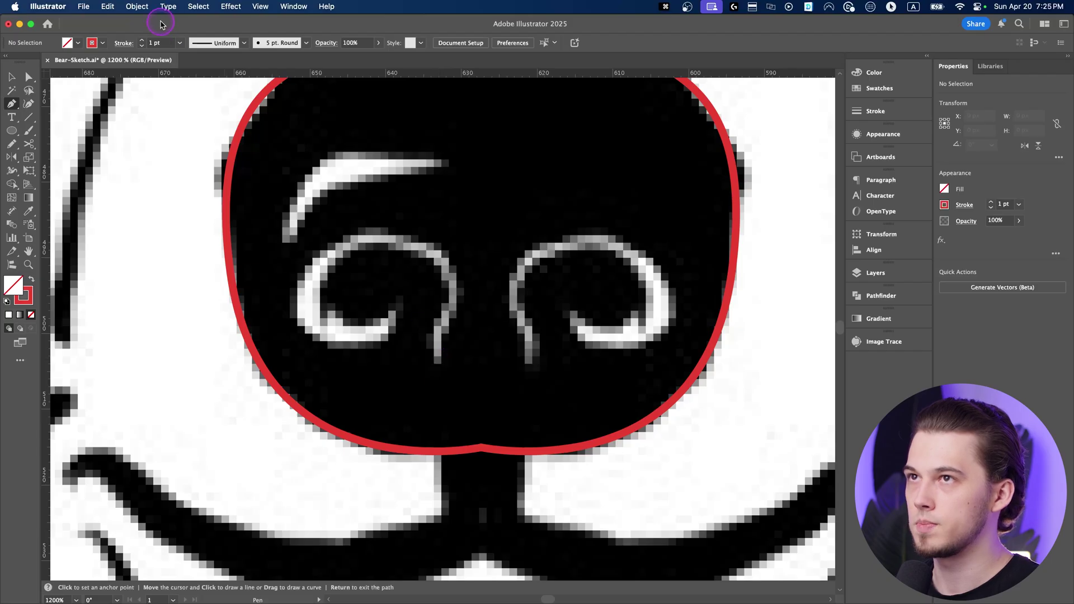
pyautogui.click(438, 359)
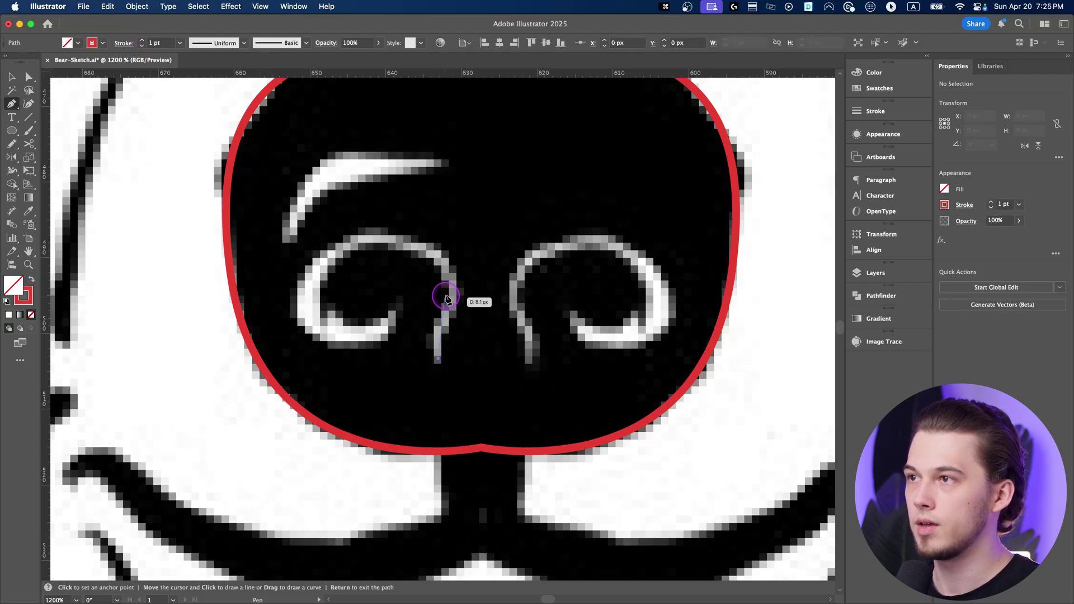
pyautogui.click(447, 286)
pyautogui.moveTo(466, 252); pyautogui.dragTo(466, 249)
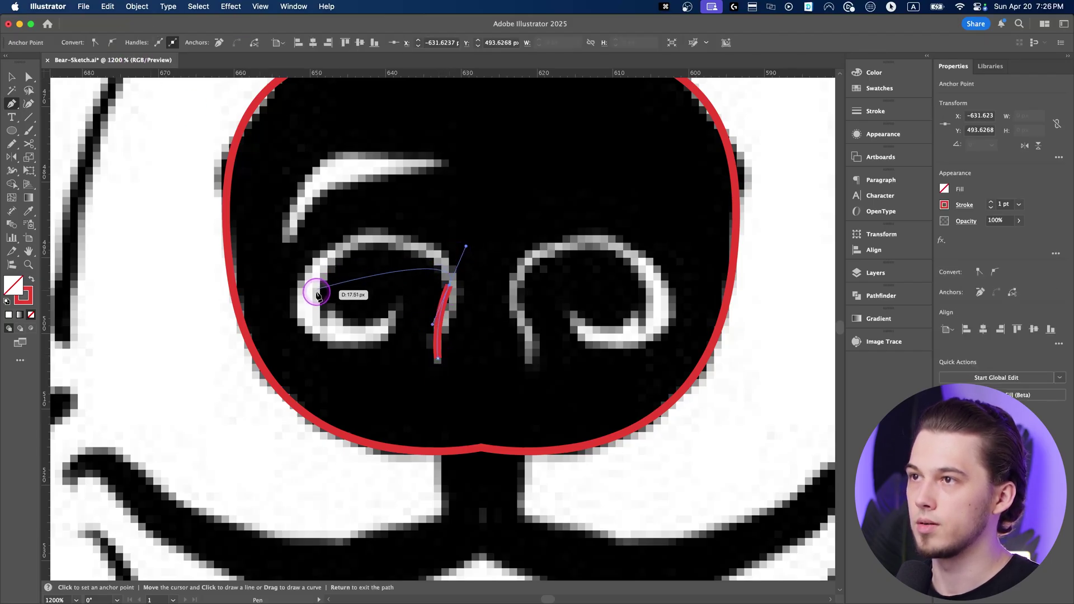
pyautogui.moveTo(316, 298); pyautogui.dragTo(312, 381)
pyautogui.click(394, 312)
# Adjust the curve at the nostril path's inside end and shift its outer left anchor point slightly outward
pyautogui.hotkey('shift', 'c')
pyautogui.moveTo(394, 312); pyautogui.dragTo(401, 288)
pyautogui.press('a')
pyautogui.moveTo(315, 298); pyautogui.dragTo(309, 297)
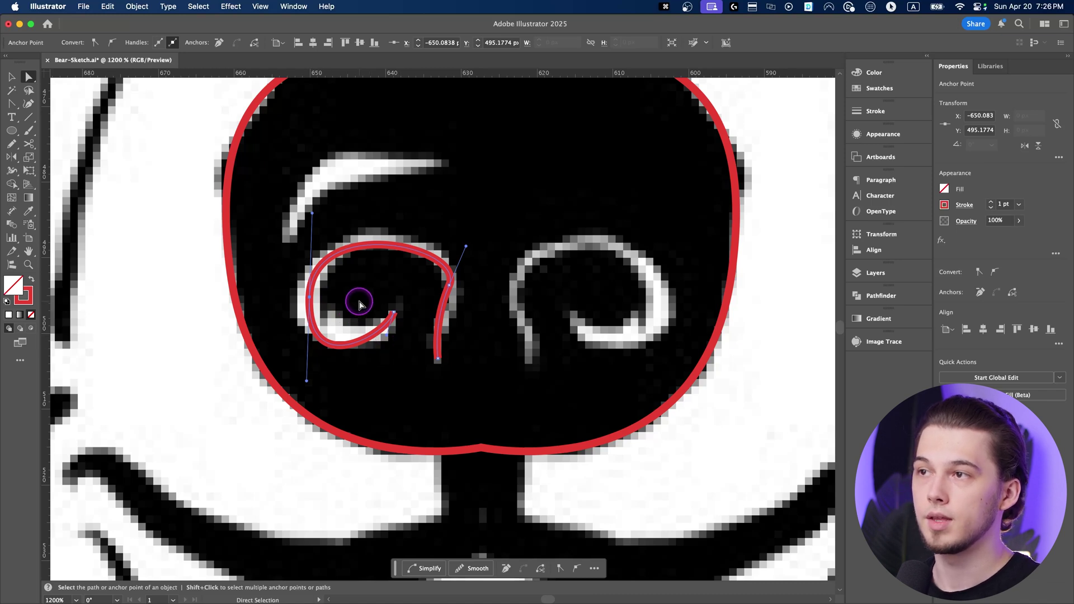
pyautogui.press('v')
pyautogui.click(355, 263)
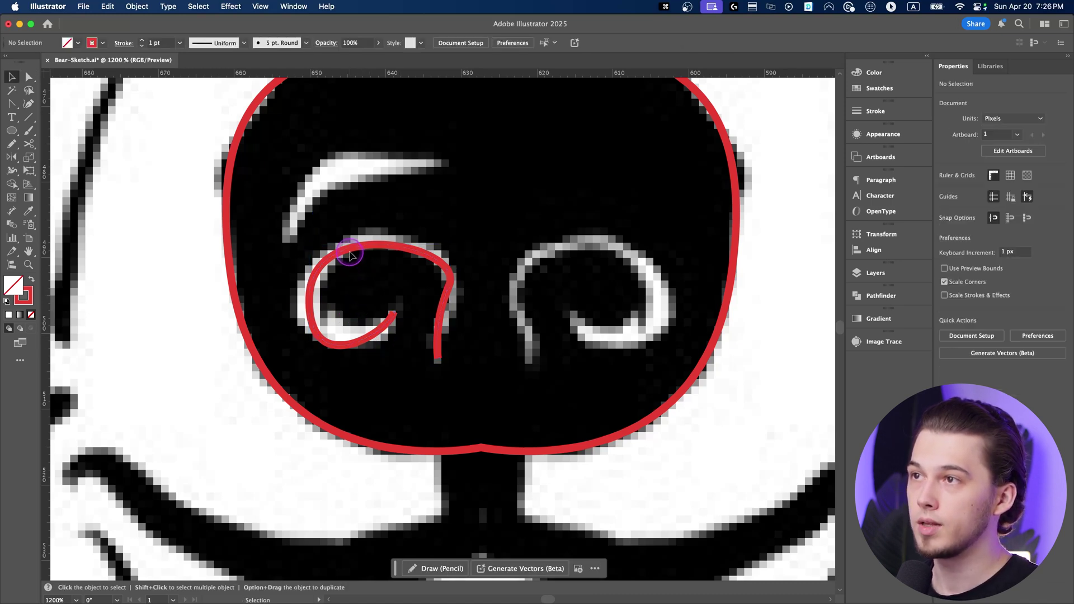
# Give the nostril path the lens-shaped width profile tapered at both ends and a 4 pt stroke
pyautogui.click(349, 254)
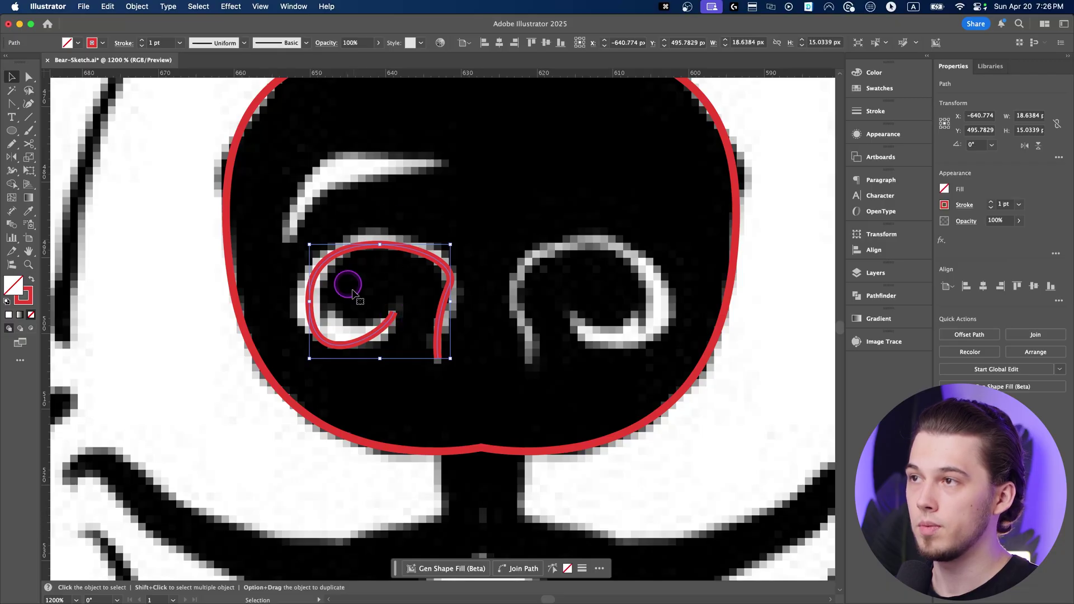
pyautogui.click(223, 43)
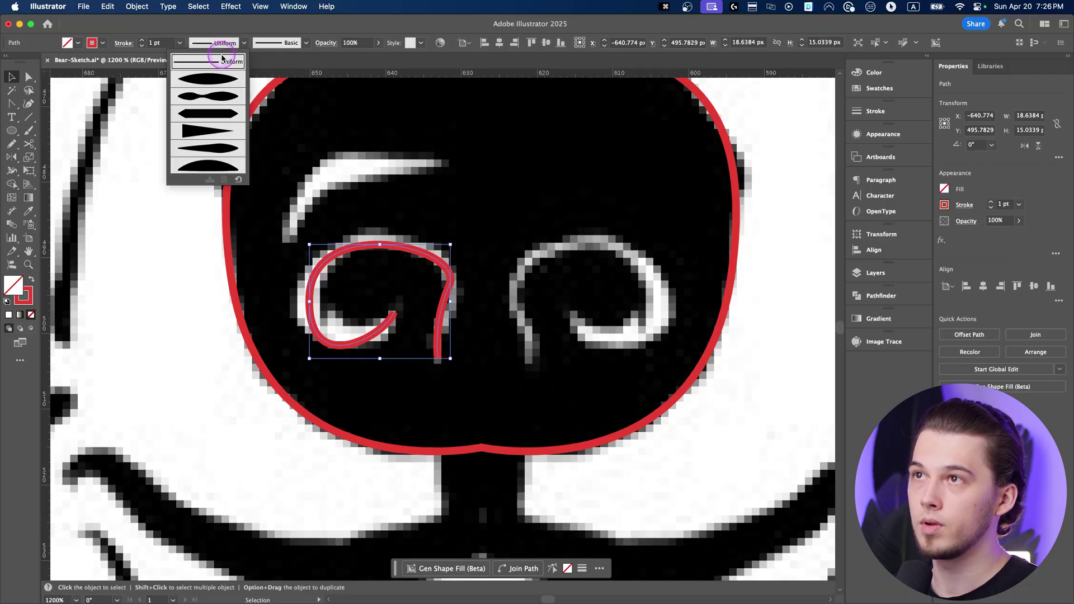
pyautogui.click(204, 82)
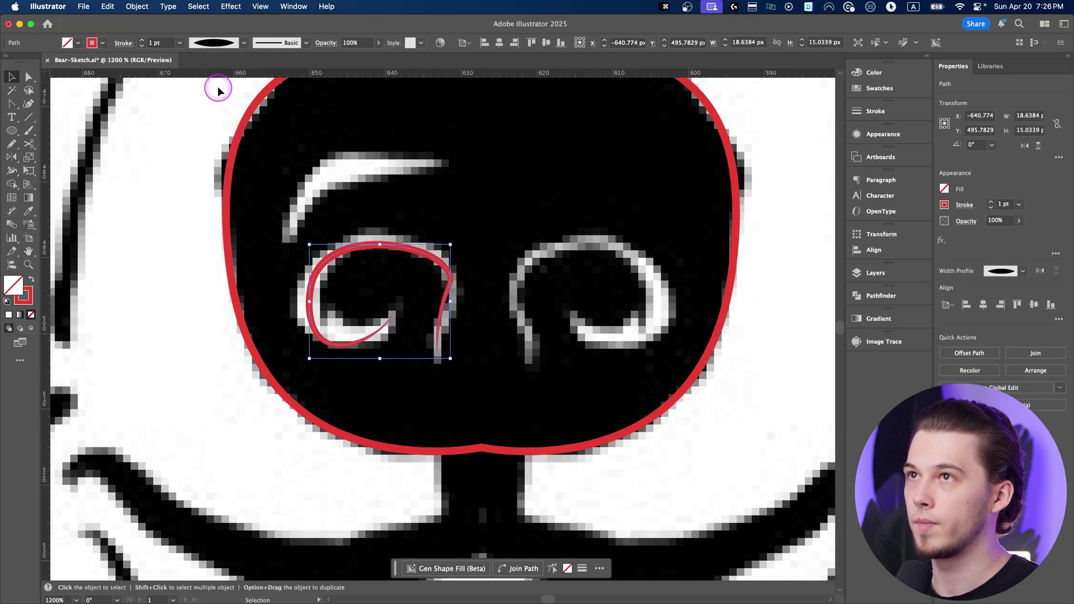
pyautogui.click(142, 41)
pyautogui.click(142, 42)
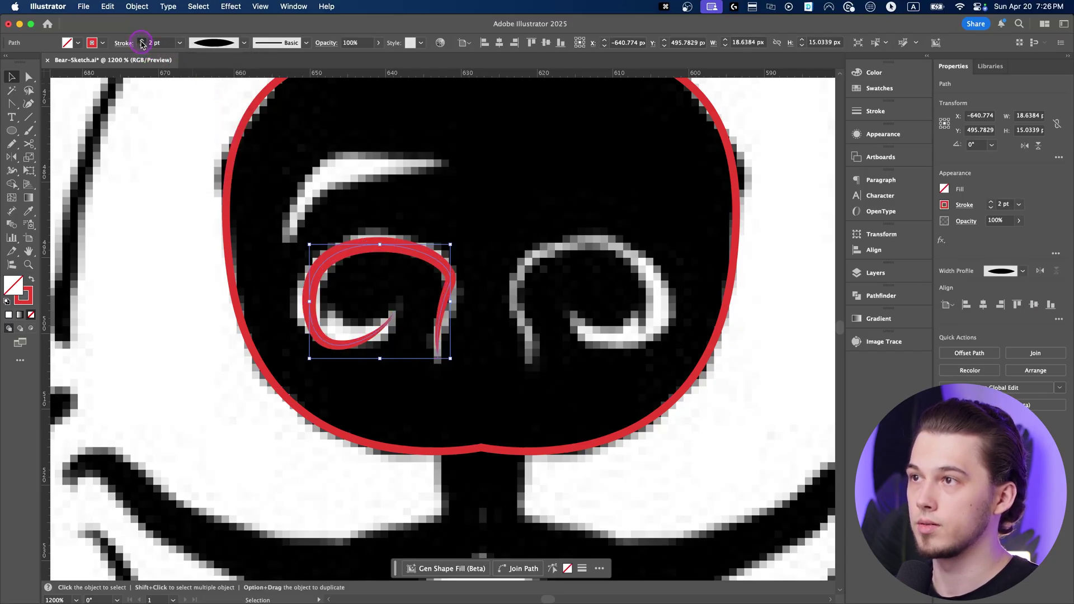
pyautogui.click(142, 42)
pyautogui.click(142, 41)
pyautogui.click(143, 46)
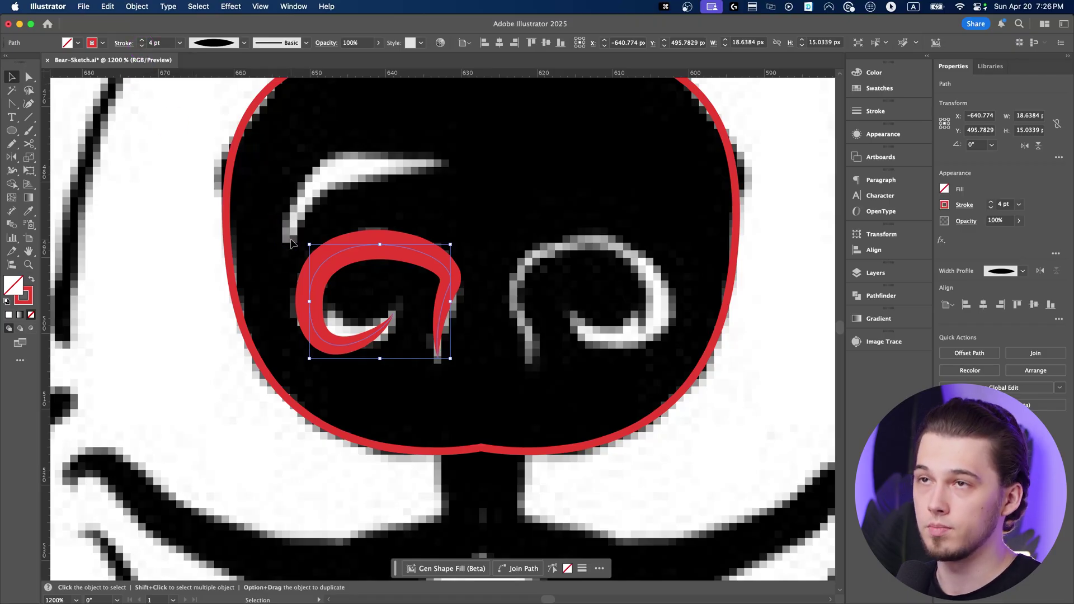
# Slim the nostril stroke along its left side and lower curve with the Width tool
pyautogui.hotkey('shift', 'w')
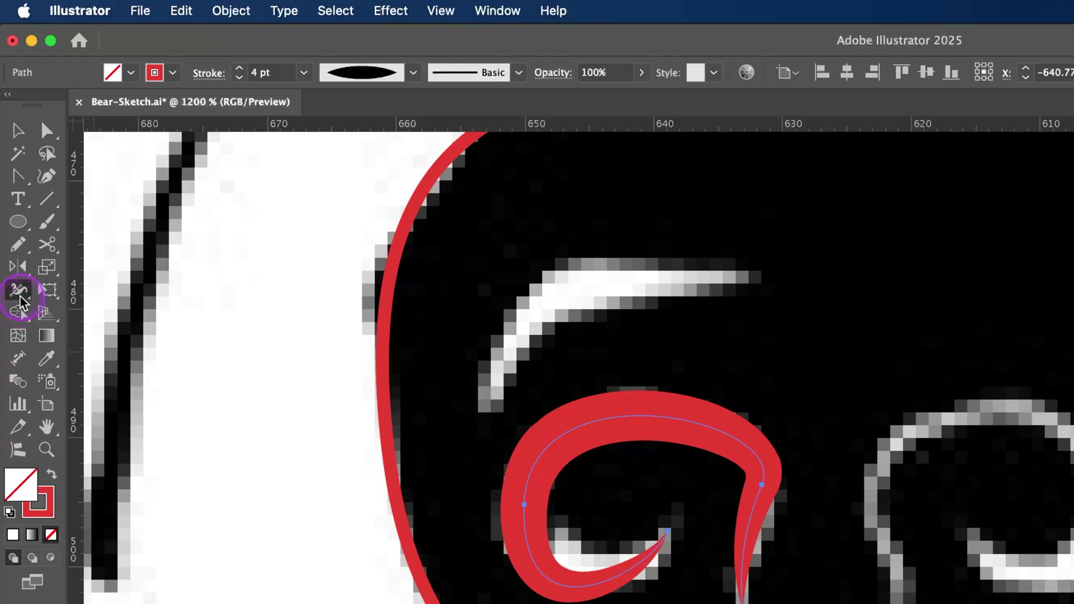
pyautogui.moveTo(20, 299); pyautogui.dragTo(83, 298)
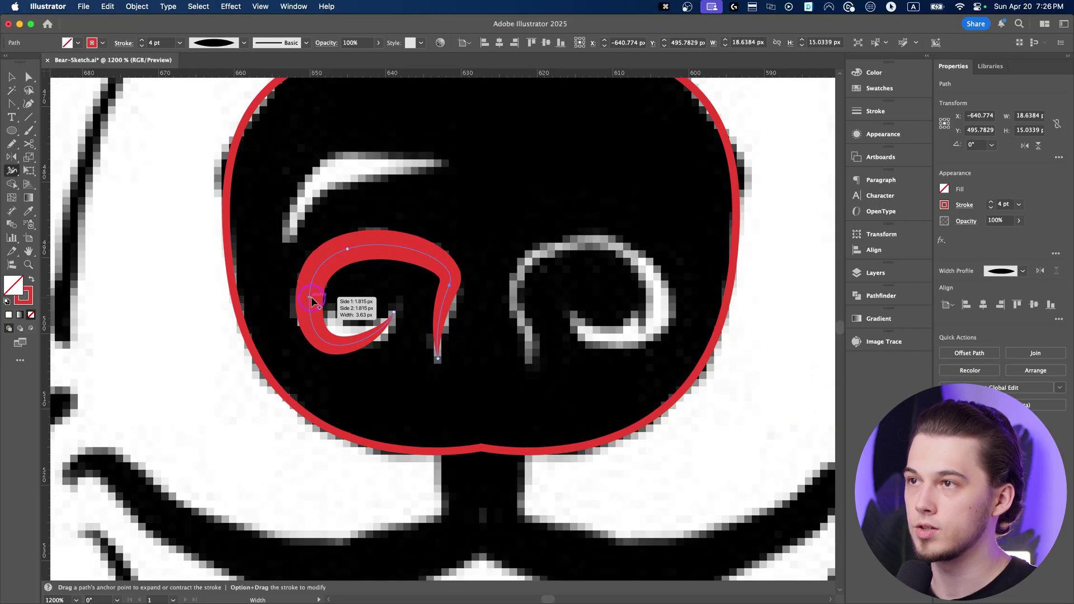
pyautogui.moveTo(312, 301); pyautogui.dragTo(319, 297)
pyautogui.moveTo(346, 344); pyautogui.dragTo(346, 341)
pyautogui.press('v')
pyautogui.click(367, 303)
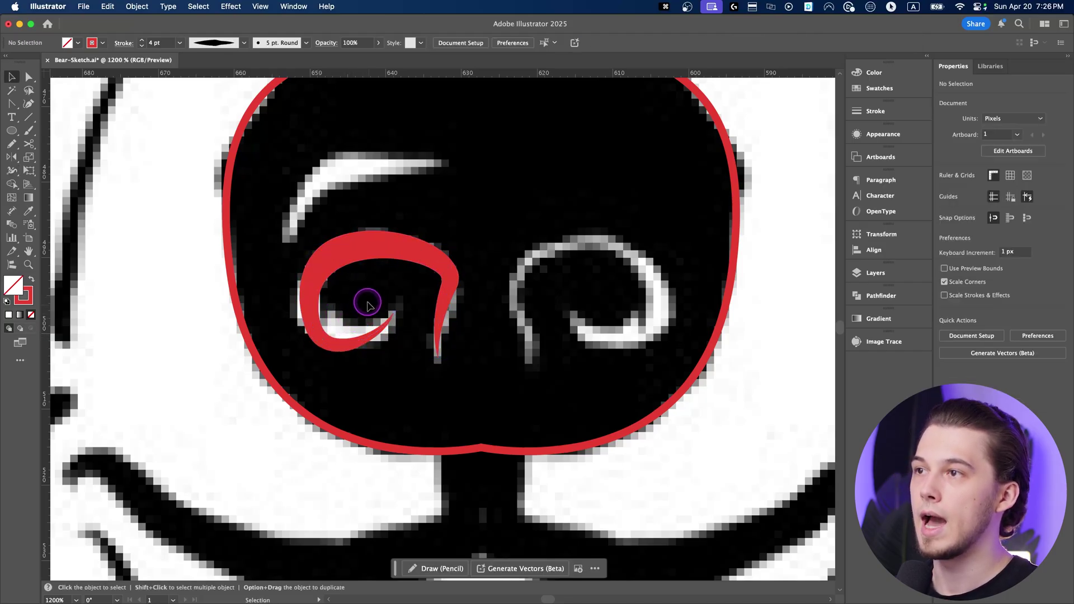
# Reshape the nostril's upper-right bend by pulling that anchor point's upper handle further up into a rounder curve
pyautogui.scroll(-2, 370, 309)
pyautogui.scroll(3, 408, 303)
pyautogui.press('a')
pyautogui.click(414, 292)
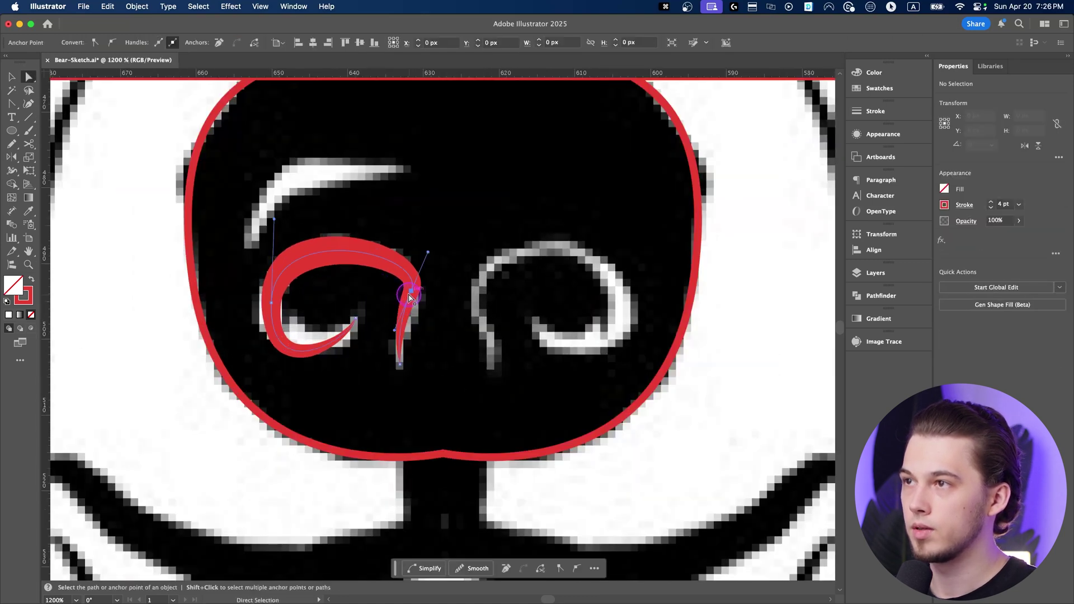
pyautogui.moveTo(428, 255); pyautogui.dragTo(422, 230)
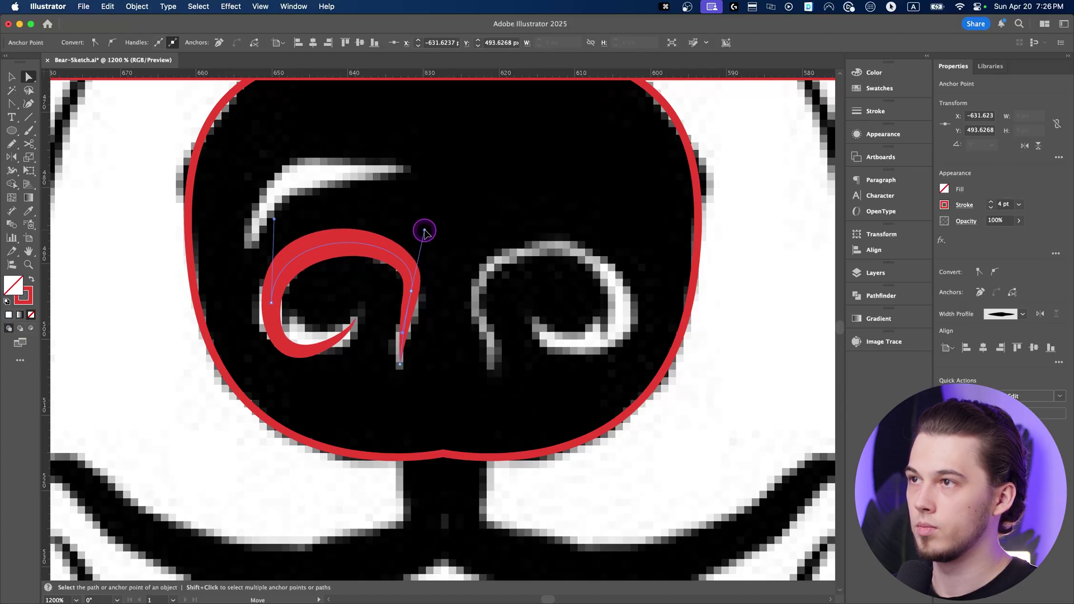
pyautogui.press('v')
pyautogui.press('super+shift+a')
pyautogui.scroll(-2, 410, 298)
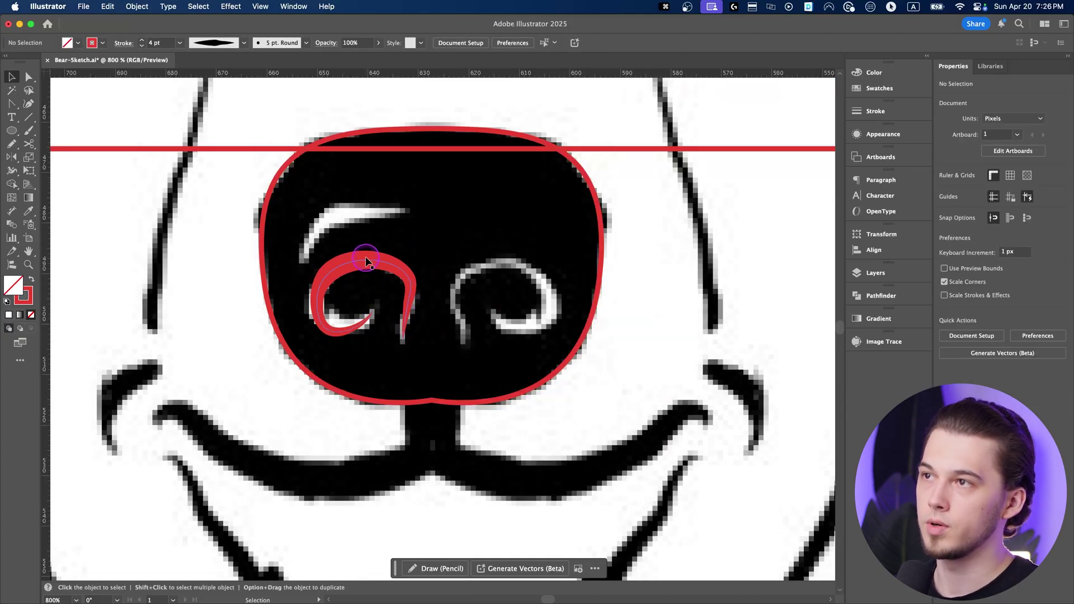
# Duplicate the traced nostril, flip the copy horizontally, and fit it over the sketch's other nostril
pyautogui.moveTo(359, 265); pyautogui.dragTo(502, 274)
pyautogui.click(1025, 146)
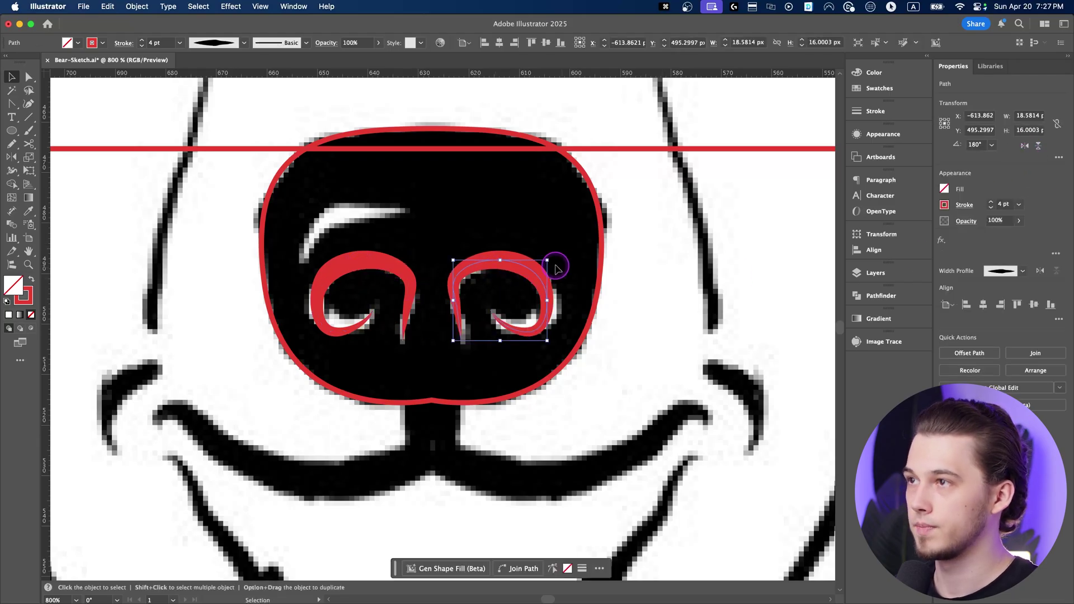
pyautogui.moveTo(496, 262); pyautogui.dragTo(501, 263)
pyautogui.click(431, 232)
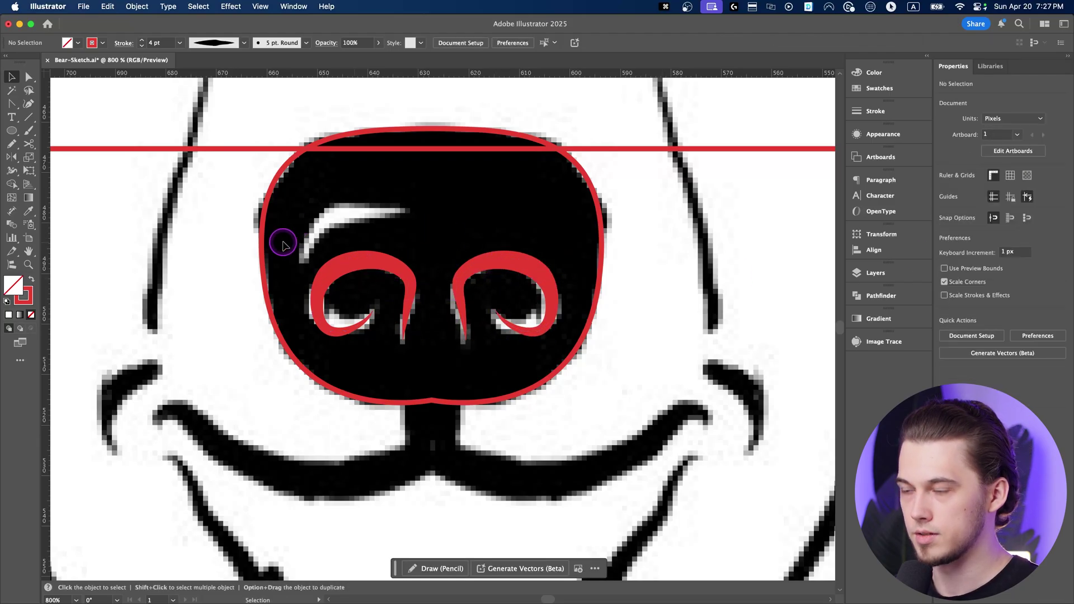
# Set the stroke profile to Uniform and trace the lower curve of the nose highlight from its bottom end to its pointed tip
pyautogui.press('a')
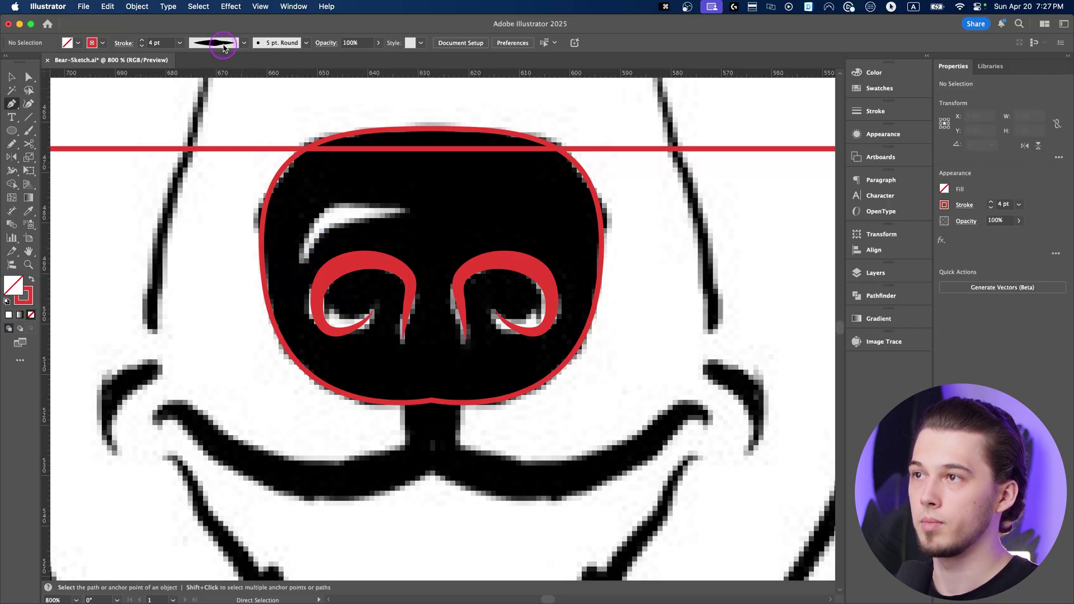
pyautogui.click(219, 44)
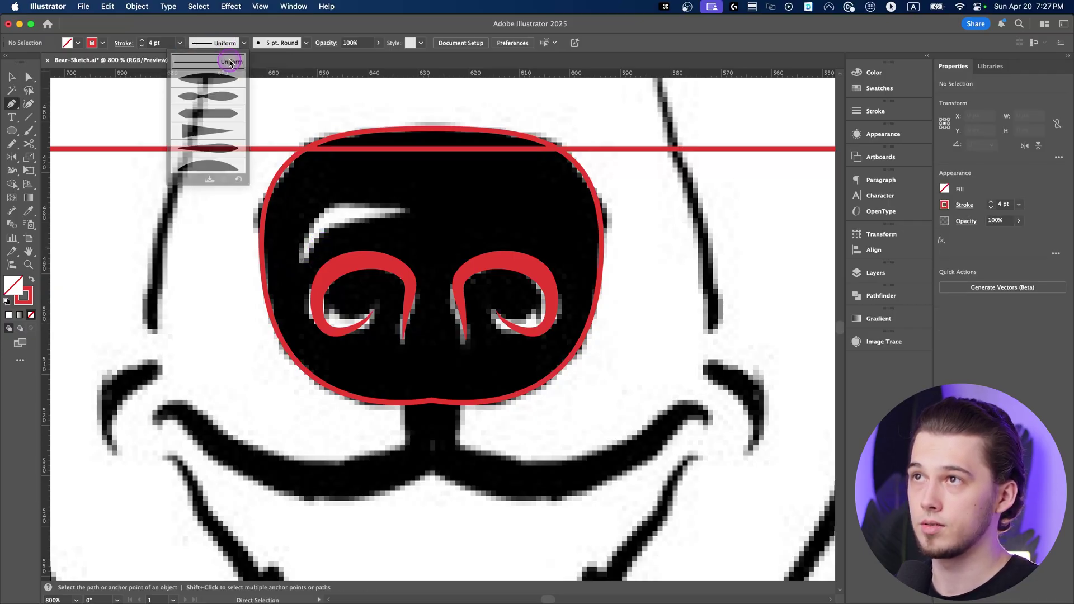
pyautogui.click(212, 56)
pyautogui.press('p')
pyautogui.click(303, 263)
pyautogui.moveTo(342, 225); pyautogui.dragTo(372, 219)
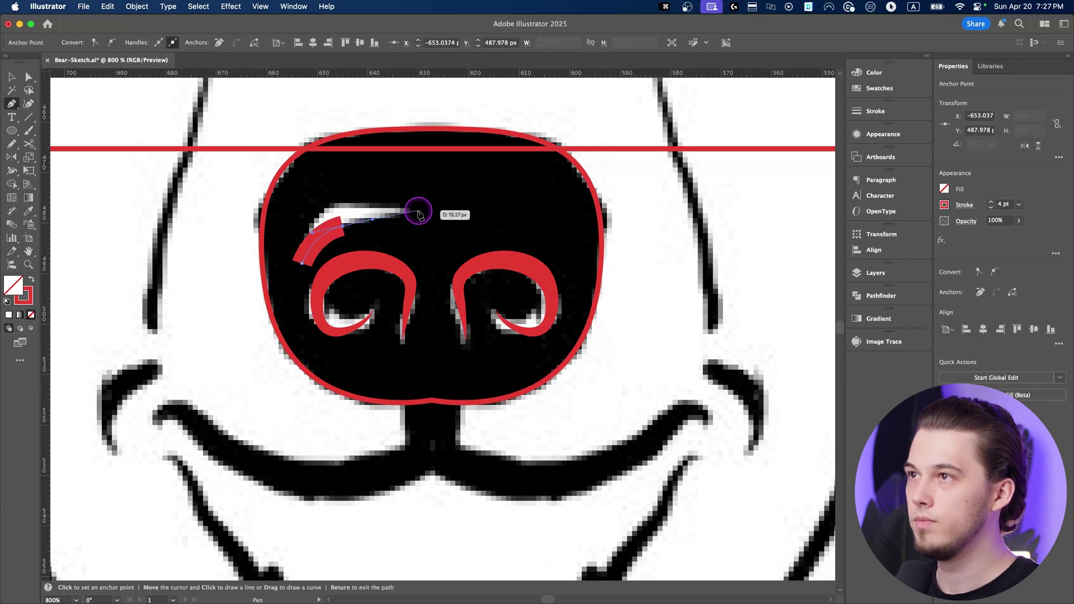
pyautogui.press('super+z')
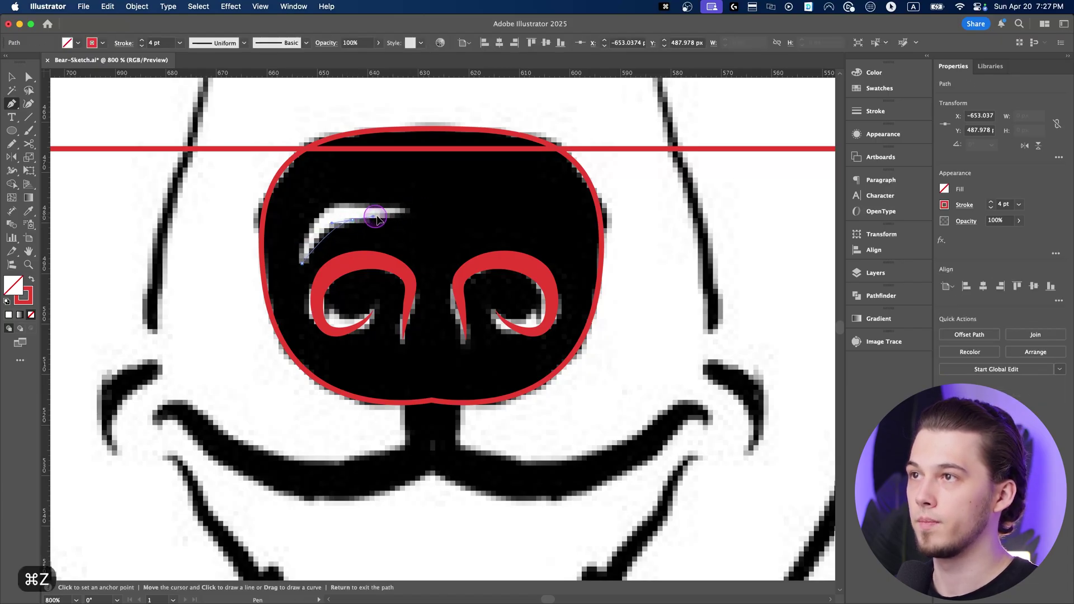
pyautogui.moveTo(407, 213); pyautogui.dragTo(494, 209)
# Swap the highlight path's stroke to a red fill and close the shape along its upper arc
pyautogui.hotkey('shift', 'x')
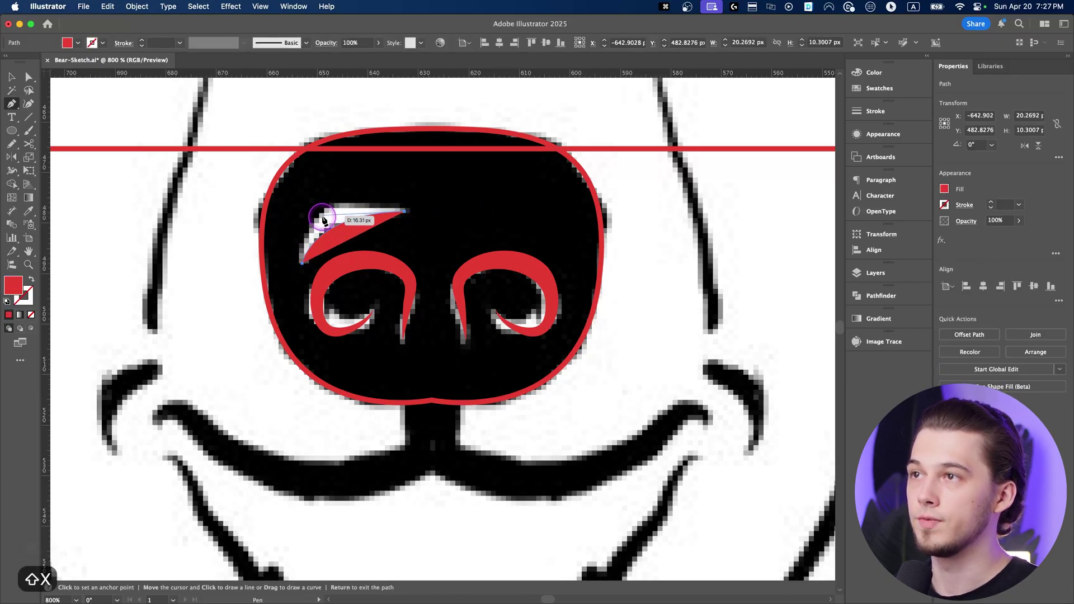
pyautogui.moveTo(309, 256); pyautogui.dragTo(308, 354)
pyautogui.press('v')
pyautogui.click(441, 197)
# Trace the upper edge of the mouth line's left half with the Pen tool, from its outer tip to the stem below the nose
pyautogui.scroll(-1, 438, 255)
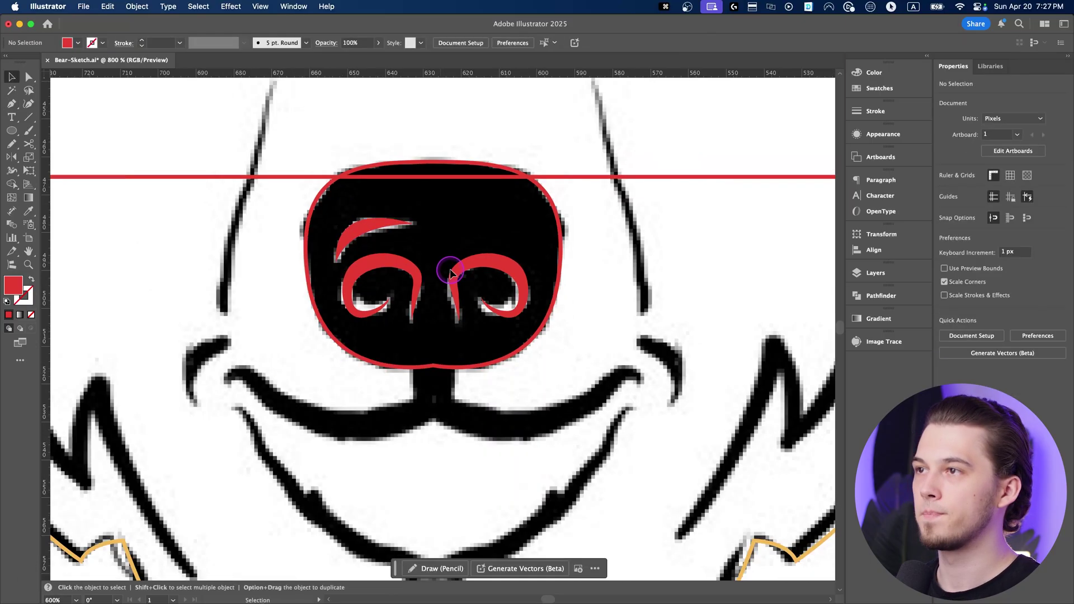
pyautogui.scroll(-2, 470, 313)
pyautogui.scroll(-1, 490, 404)
pyautogui.moveTo(453, 387); pyautogui.dragTo(457, 354)
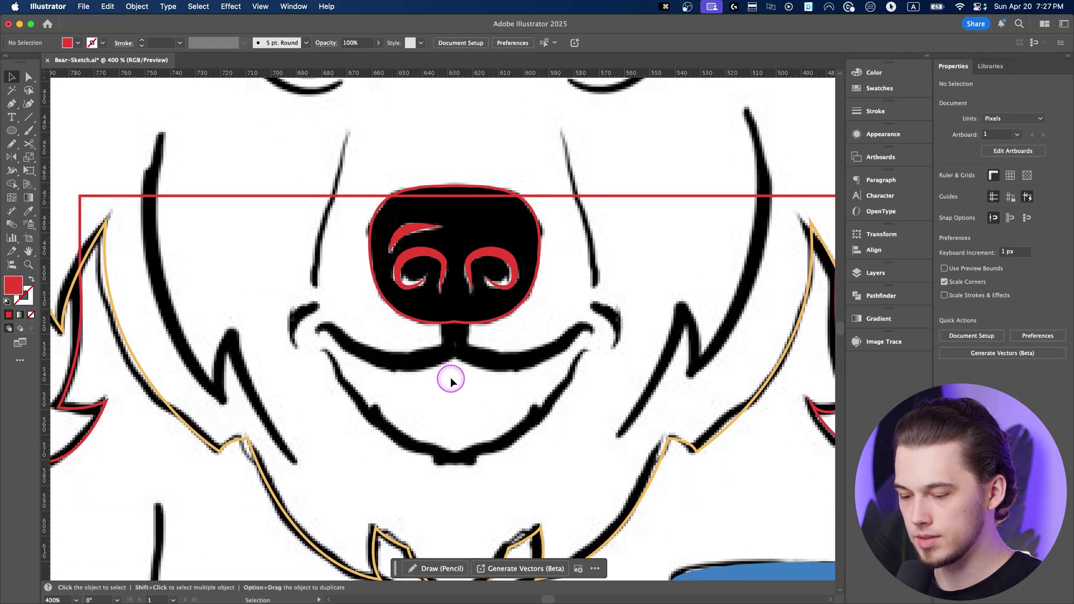
pyautogui.press('p')
pyautogui.scroll(1, 426, 362)
pyautogui.moveTo(374, 343); pyautogui.dragTo(344, 323)
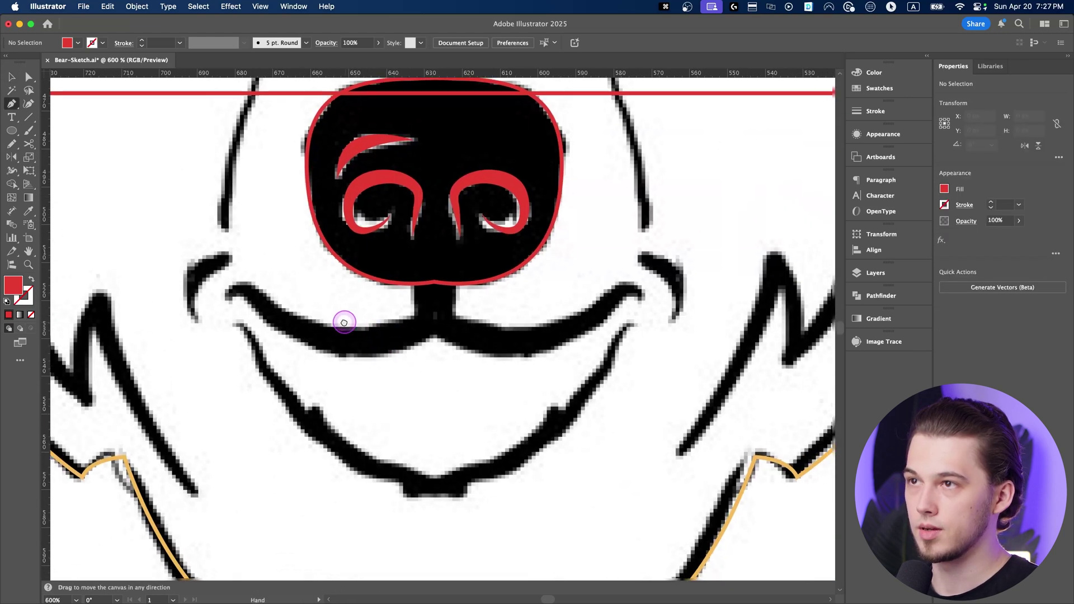
pyautogui.click(224, 300)
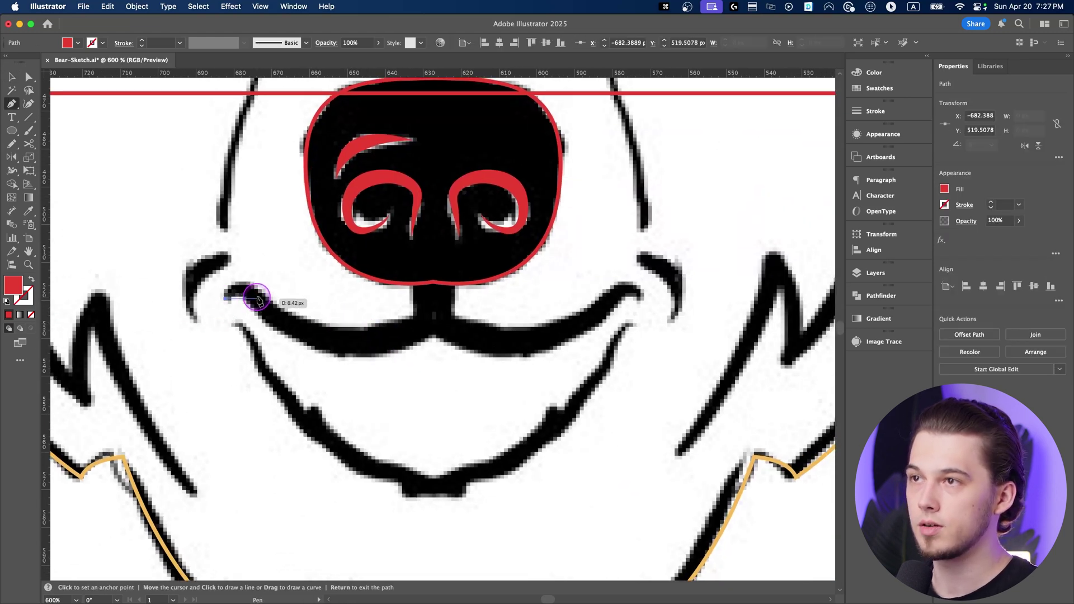
pyautogui.moveTo(270, 301); pyautogui.dragTo(302, 332)
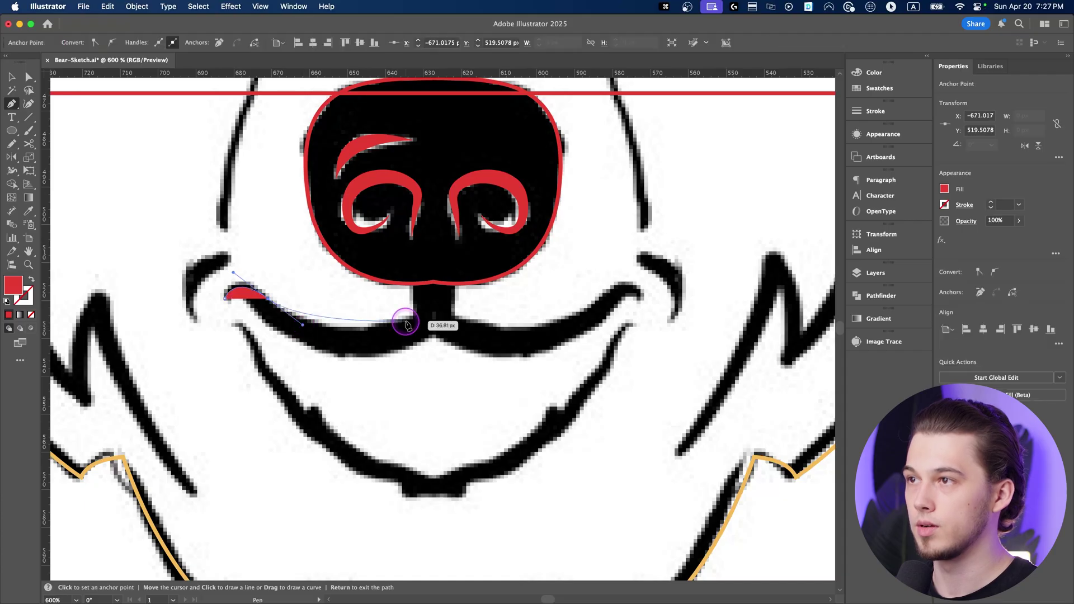
pyautogui.moveTo(413, 317); pyautogui.dragTo(462, 295)
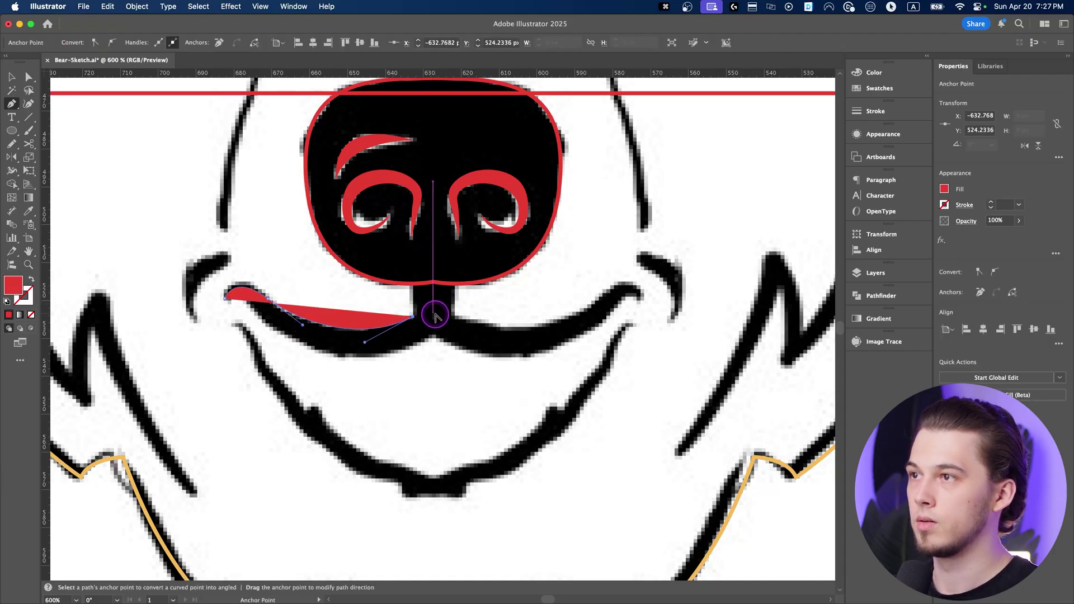
# Continue the outline down the mouth's centre and back along its lower edge, closing the left half as a red-filled shape
pyautogui.click(433, 317)
pyautogui.click(433, 336)
pyautogui.moveTo(322, 352); pyautogui.dragTo(268, 329)
pyautogui.hotkey('shift', 'x')
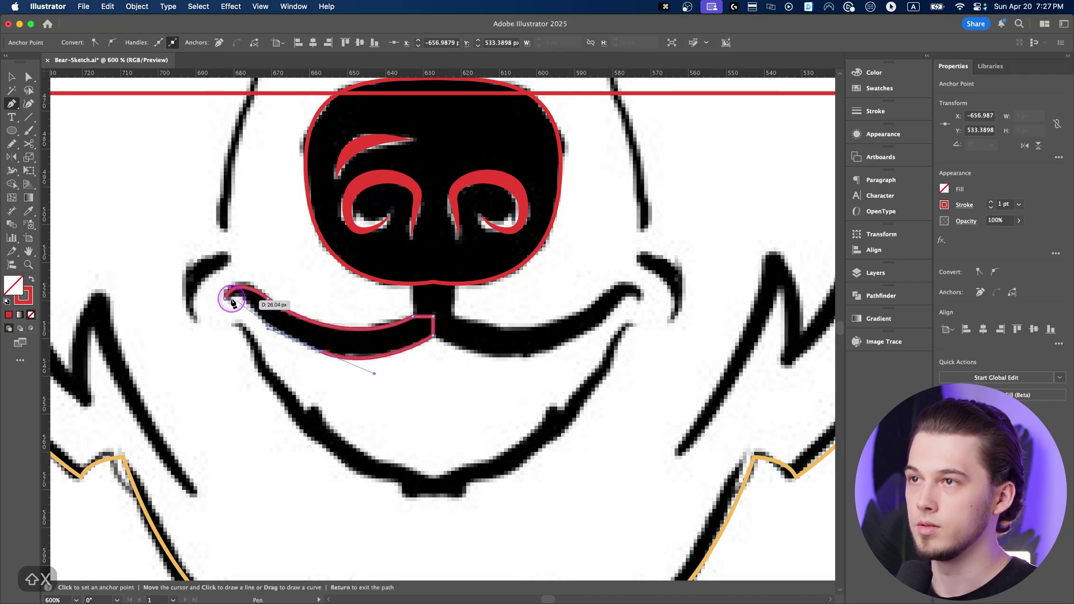
pyautogui.moveTo(225, 298); pyautogui.dragTo(215, 302)
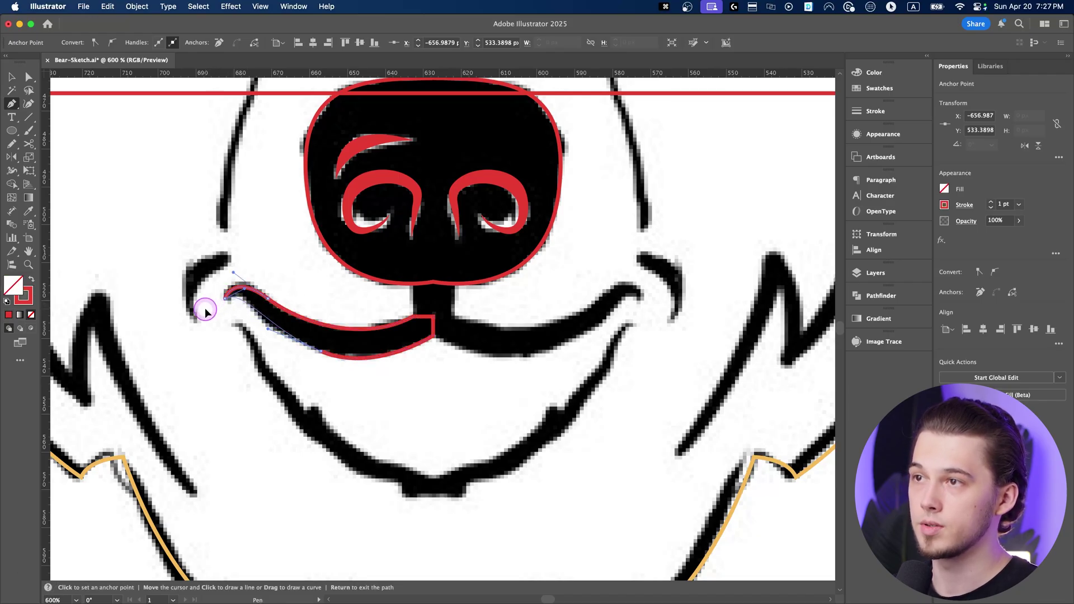
pyautogui.hotkey('shift', 'x')
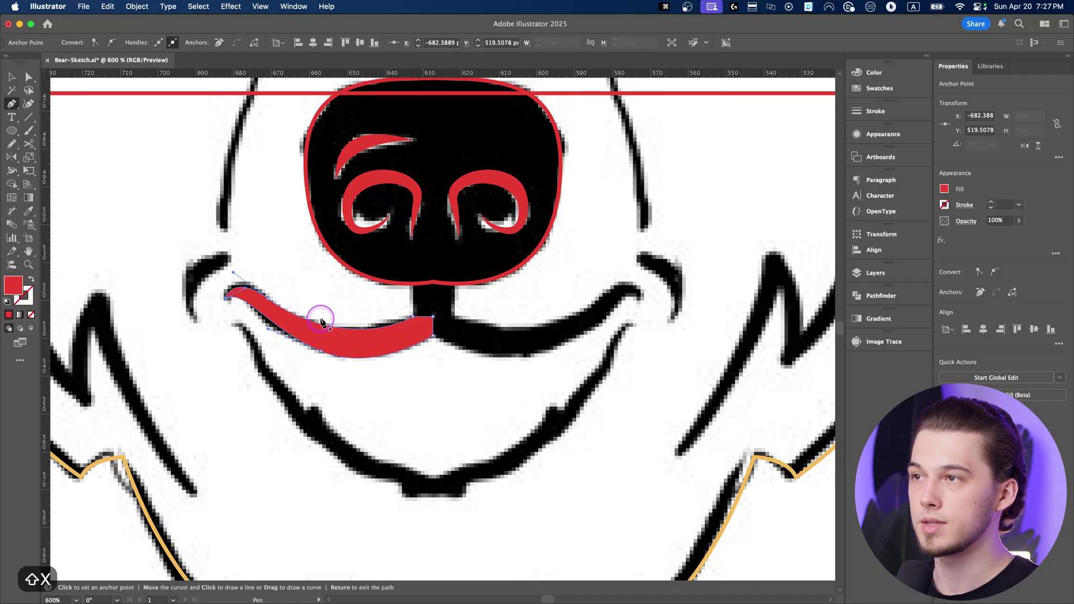
# Reflect a copy of the left mouth half across the vertical centreline to form the right half
pyautogui.press('v')
pyautogui.click(413, 308)
pyautogui.click(399, 332)
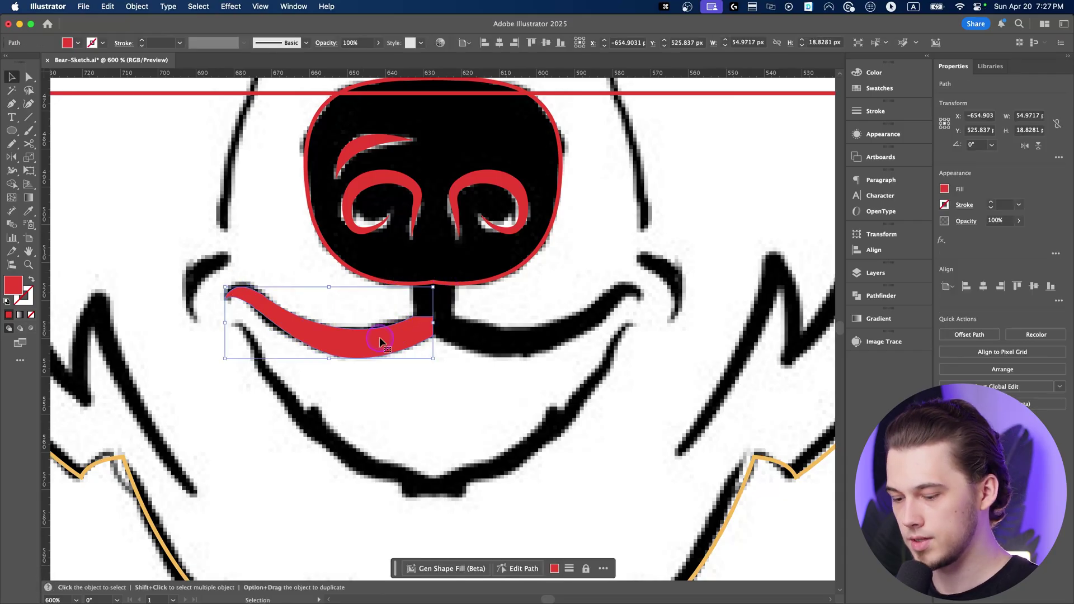
pyautogui.press('o')
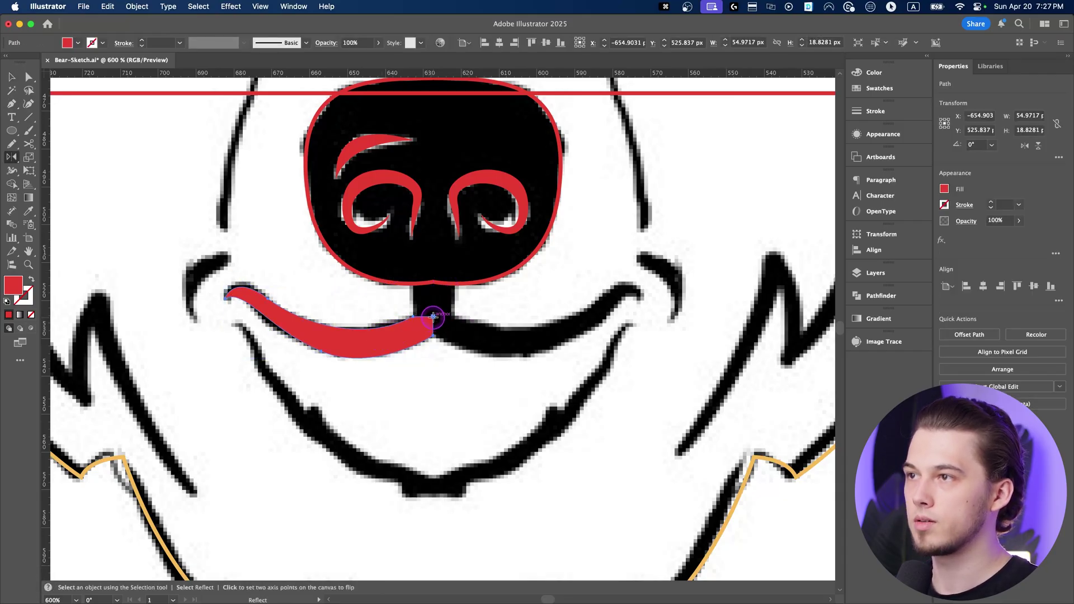
pyautogui.keyDown('alt'); pyautogui.click(433, 317); pyautogui.keyUp('alt')
pyautogui.click(369, 242)
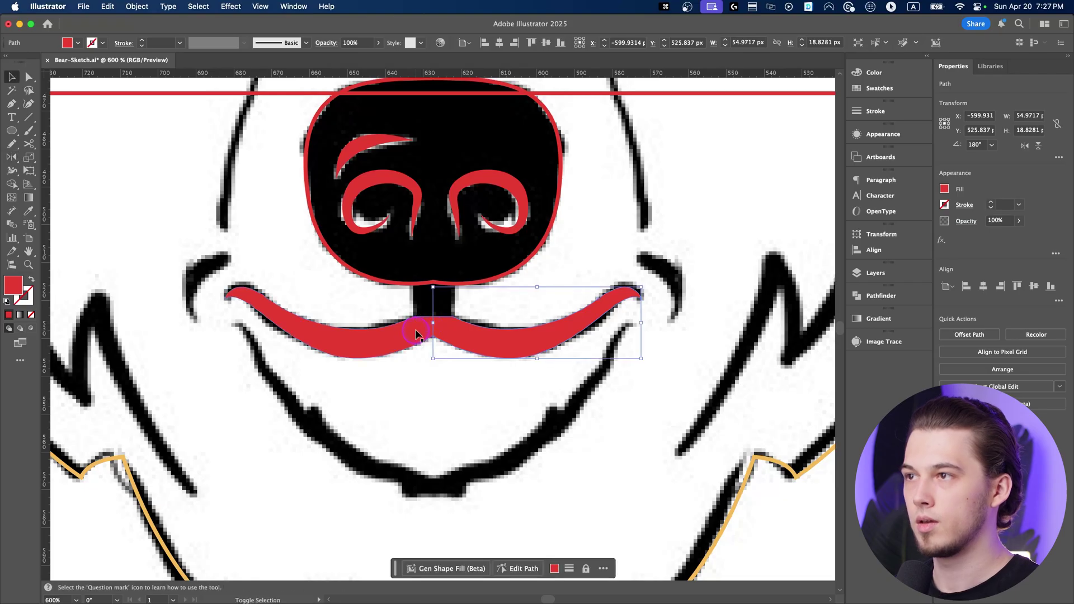
# Merge the two mouth halves into one shape with the Shape Builder tool
pyautogui.keyDown('shift'); pyautogui.click(416, 332); pyautogui.keyUp('shift')
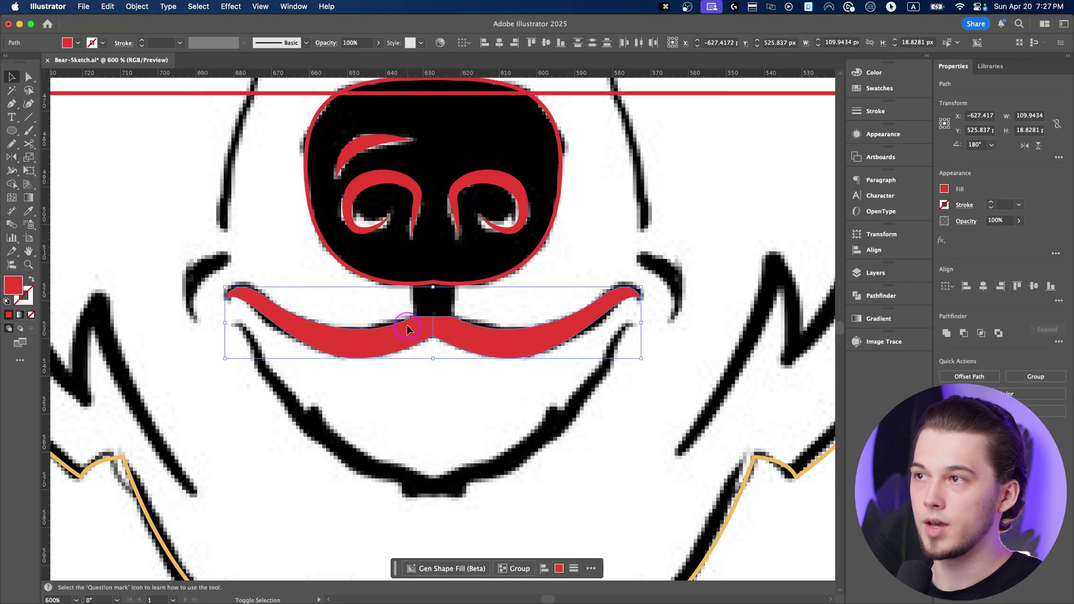
pyautogui.hotkey('shift', 'm')
pyautogui.moveTo(408, 327)
pyautogui.mouseDown()
pyautogui.moveTo(444, 334)
pyautogui.moveTo(448, 312)
pyautogui.moveTo(454, 354)
pyautogui.moveTo(453, 322)
pyautogui.mouseUp()
pyautogui.press('super+shift+a')
# Draw a rectangle about 10.6 by 13 px over the stem connecting the nose and the mouth
pyautogui.press('m')
pyautogui.press('super+minus')
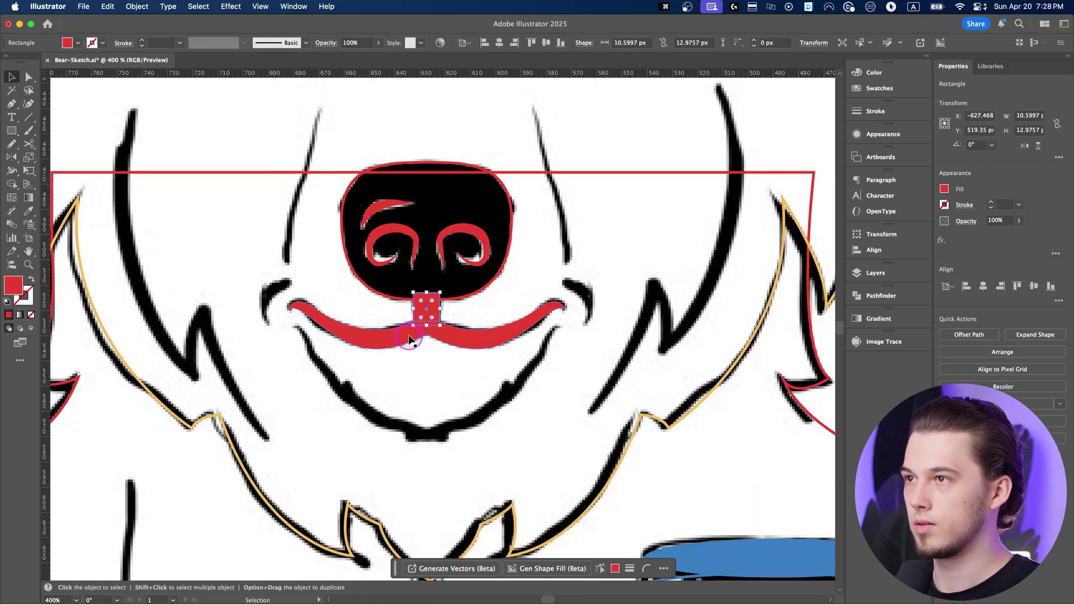
pyautogui.press('v')
# Swap the nose outline's red stroke to a solid fill, undoing any accidental move of the shape
pyautogui.click(368, 237)
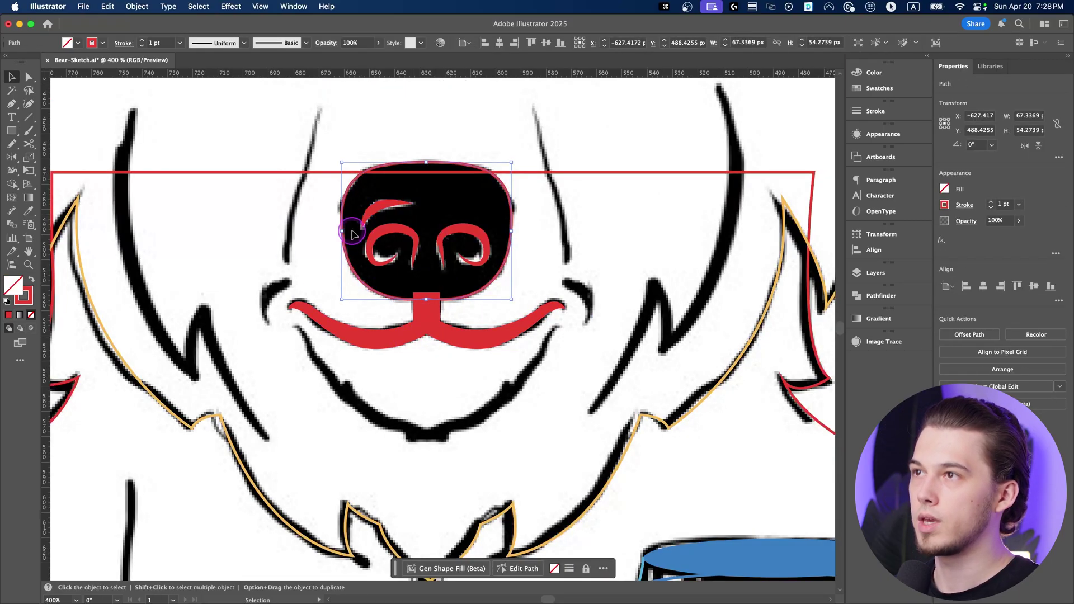
pyautogui.click(341, 199)
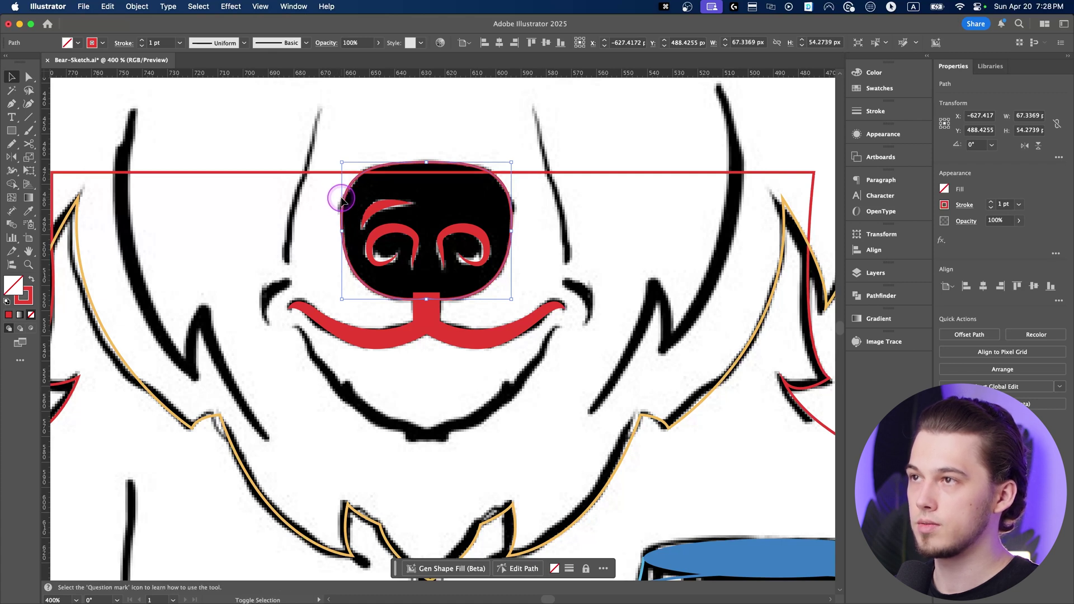
pyautogui.hotkey('shift', 'x')
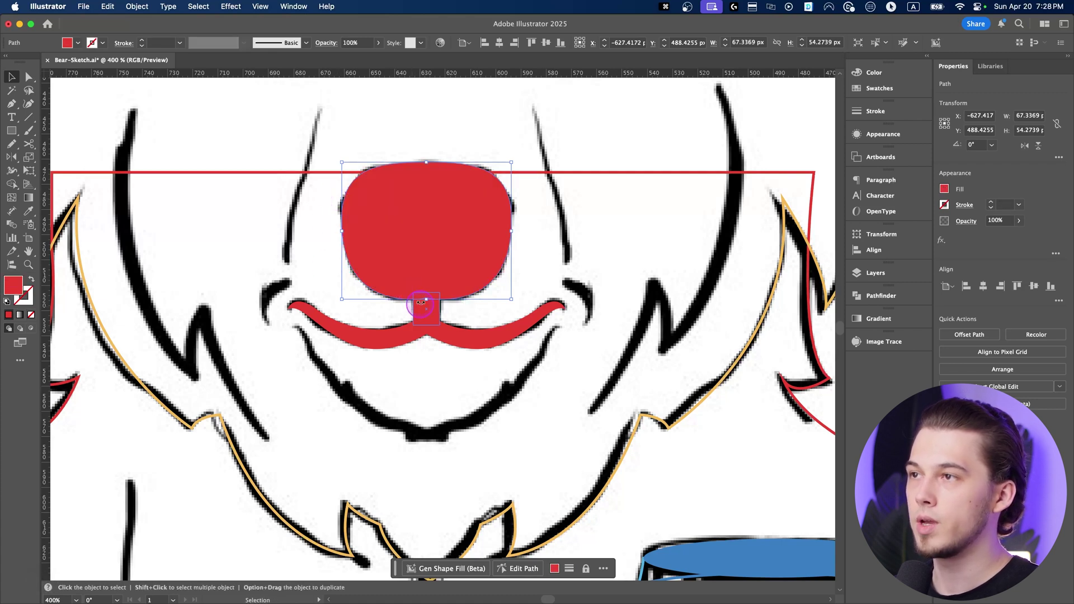
pyautogui.moveTo(386, 271); pyautogui.dragTo(417, 264)
pyautogui.press('cmd+z')
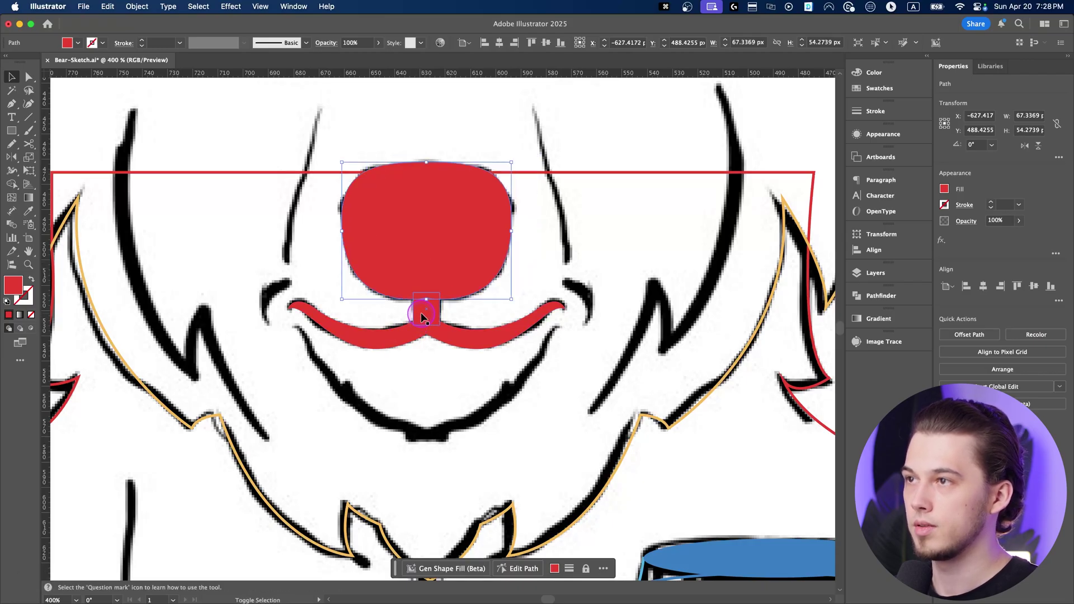
# Recolour the nose, connecting stem and mouth shapes together with a near-black fill
pyautogui.keyDown('shift'); pyautogui.click(421, 314); pyautogui.keyUp('shift')
pyautogui.keyDown('shift'); pyautogui.click(393, 339); pyautogui.keyUp('shift')
pyautogui.doubleClick(16, 286)
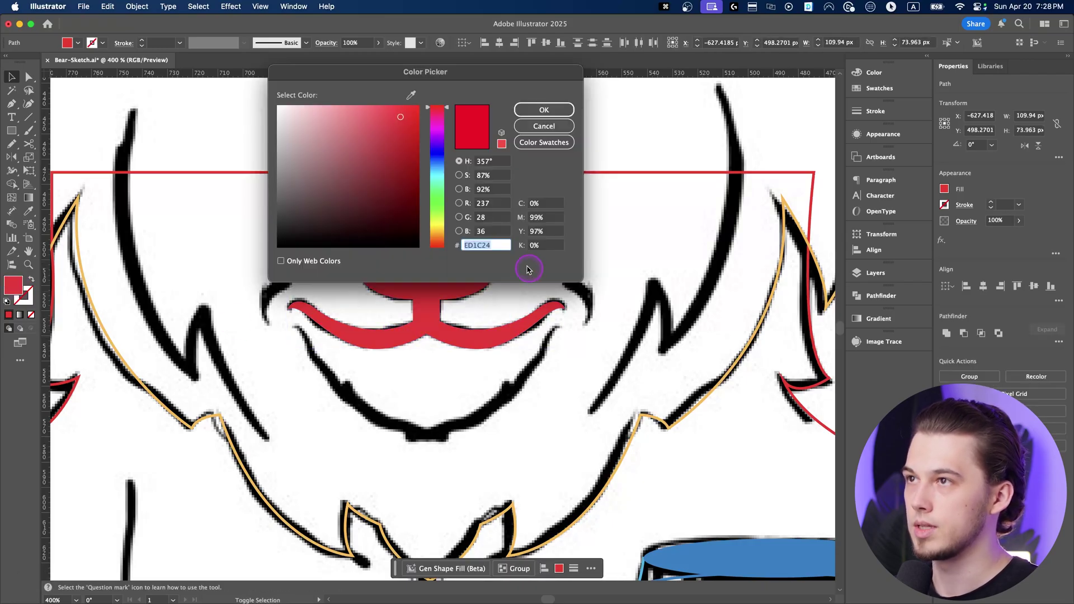
pyautogui.moveTo(415, 73); pyautogui.dragTo(624, 85)
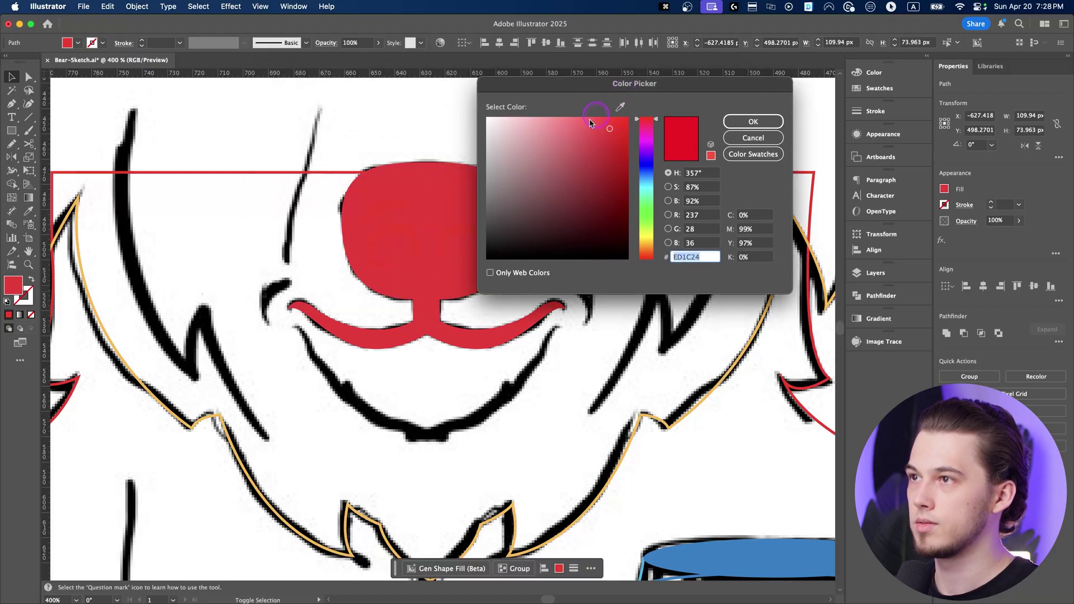
pyautogui.moveTo(559, 199); pyautogui.dragTo(463, 252)
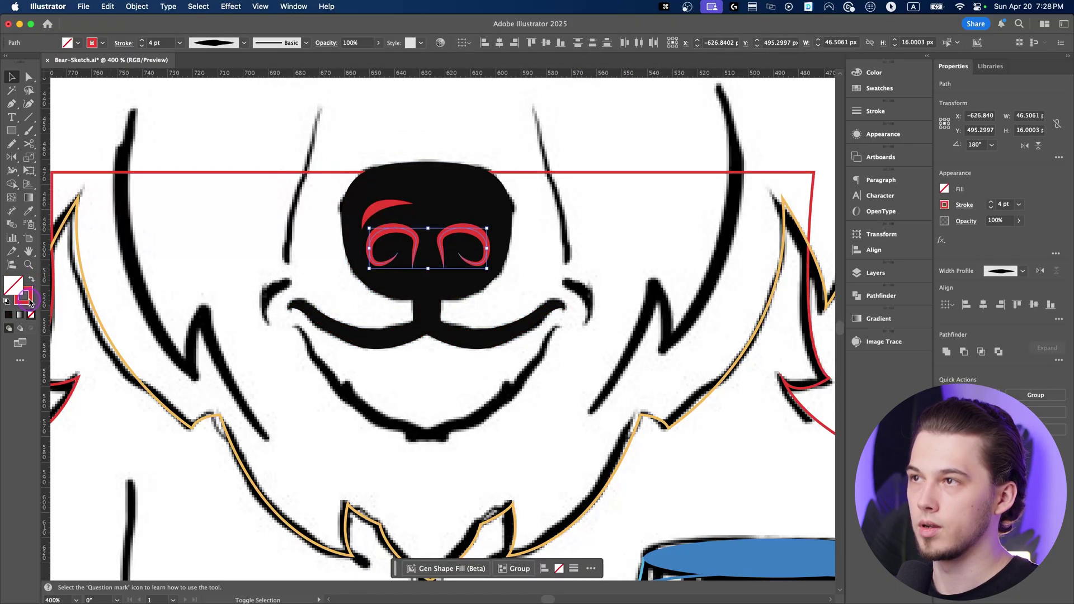
# Set the stroke colour of both nostrils to dark grey 2D2D2D
pyautogui.doubleClick(29, 301)
pyautogui.moveTo(548, 192)
pyautogui.mouseDown()
pyautogui.moveTo(504, 164)
pyautogui.moveTo(463, 235)
pyautogui.mouseUp()
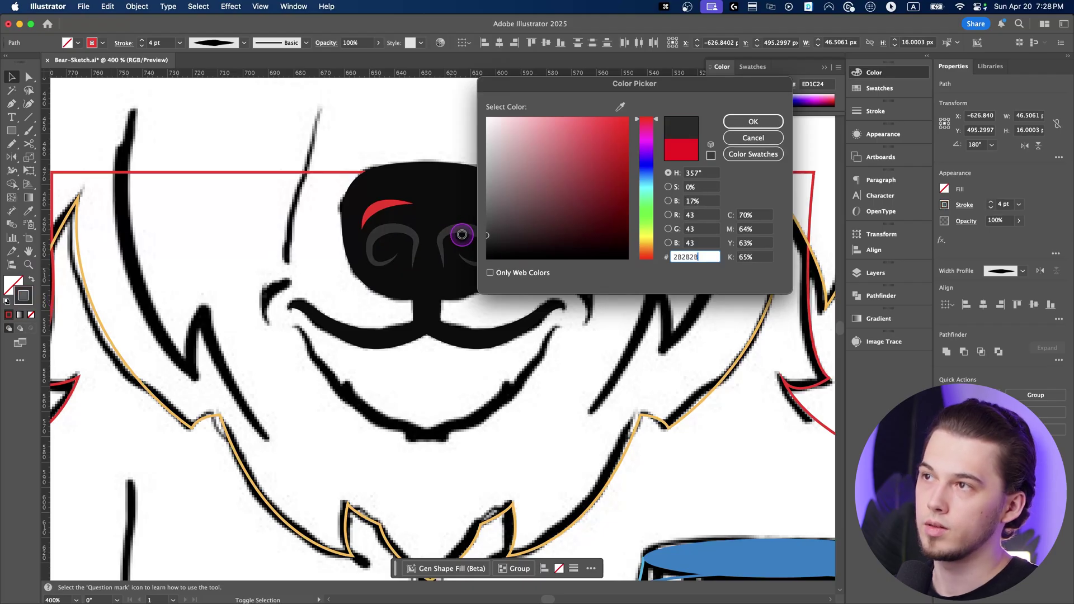
pyautogui.click(753, 122)
# Change the nose highlight's fill to light grey and deselect it with the artwork shown at 100%
pyautogui.click(392, 208)
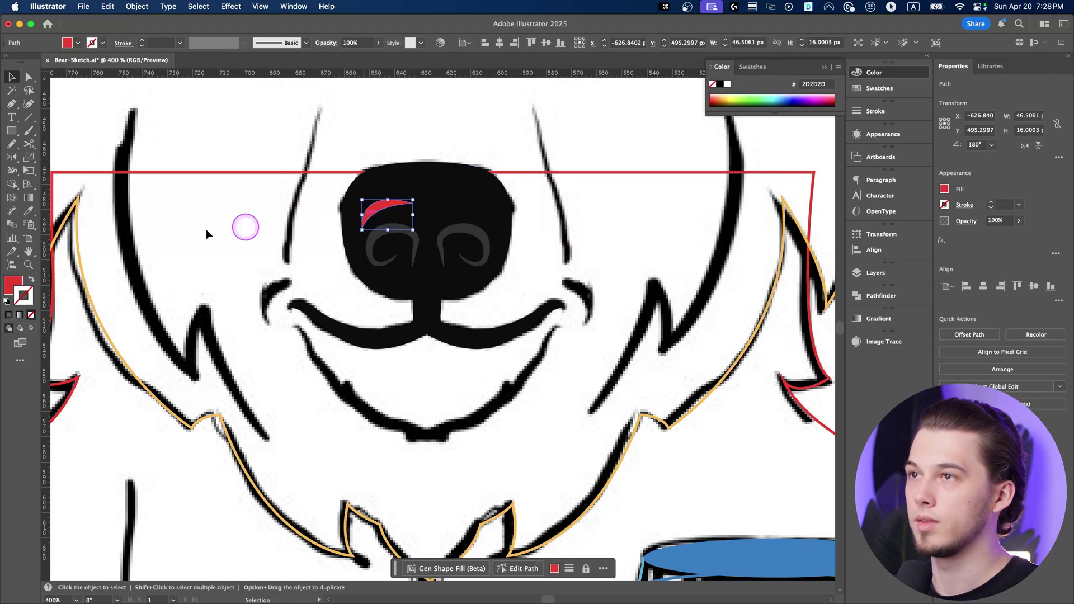
pyautogui.doubleClick(12, 285)
pyautogui.click(458, 93)
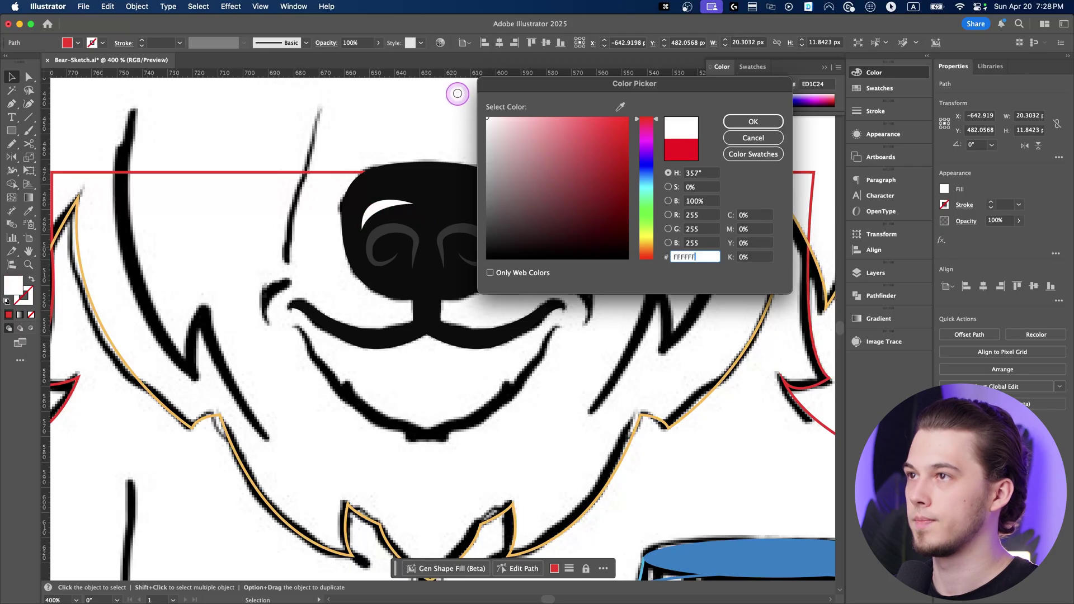
pyautogui.press('Return')
pyautogui.press('super+1')
pyautogui.click(243, 224)
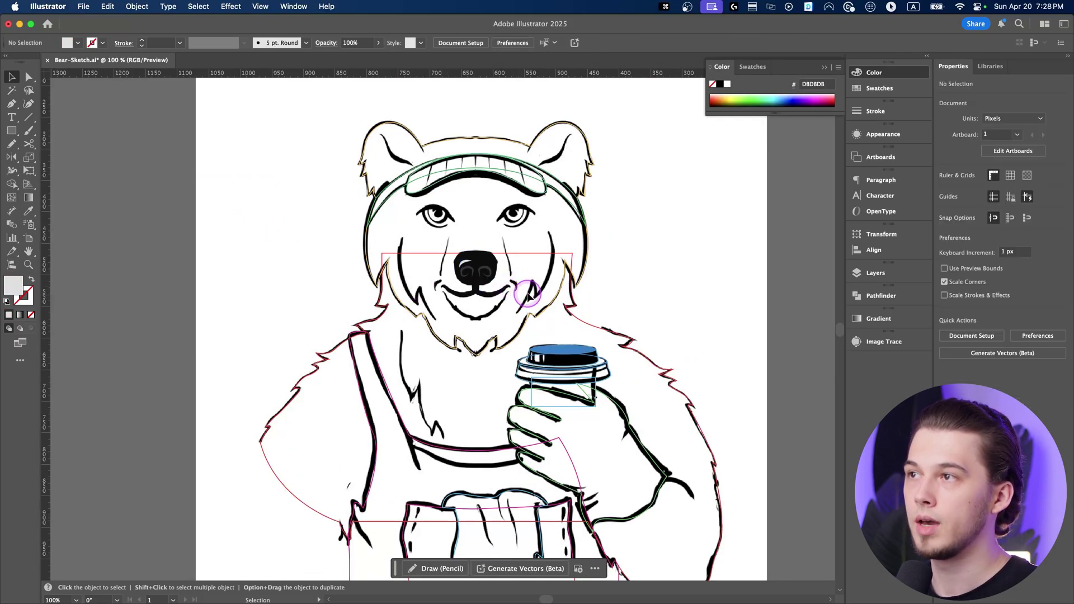
# Unlock all artwork, lower the left sketch image's opacity to 17%, and lock that image again
pyautogui.scroll(-1, 141, 235)
pyautogui.press('alt+super+2')
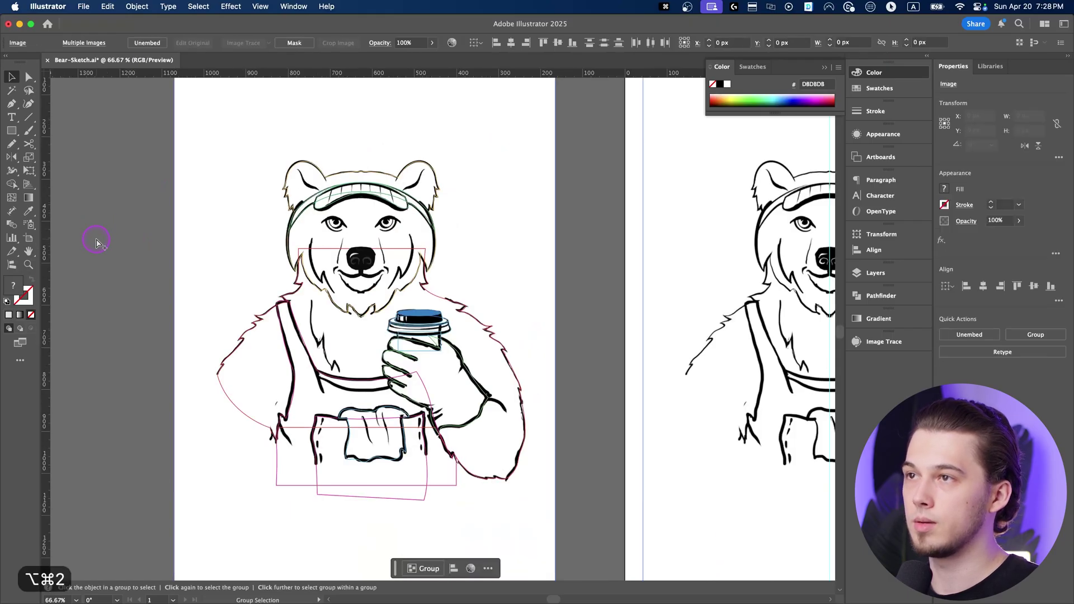
pyautogui.click(99, 232)
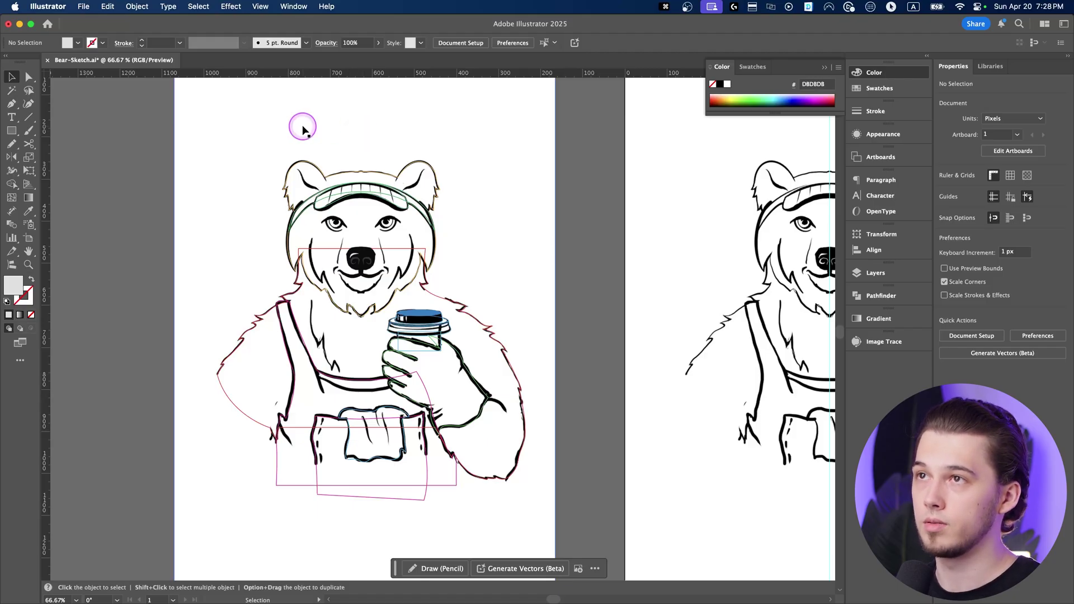
pyautogui.click(216, 124)
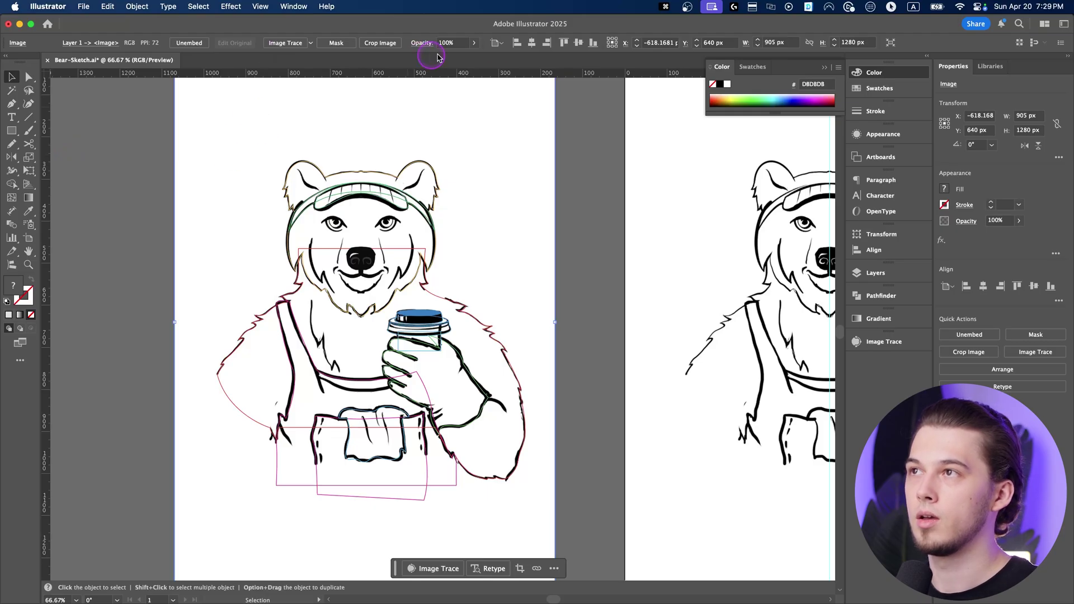
pyautogui.click(473, 45)
pyautogui.moveTo(473, 56); pyautogui.dragTo(440, 58)
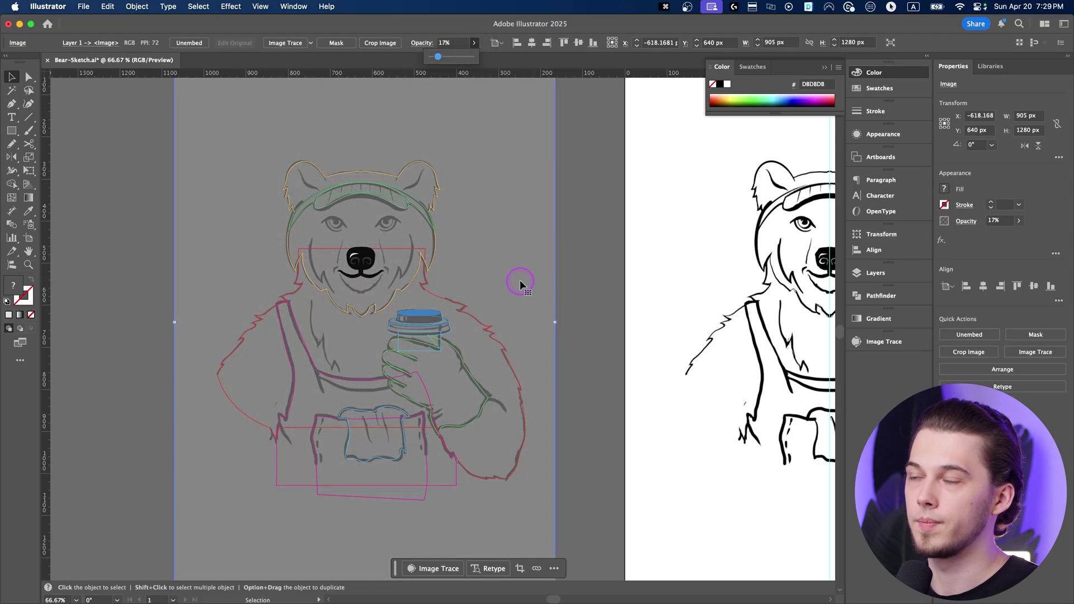
pyautogui.press('super+2')
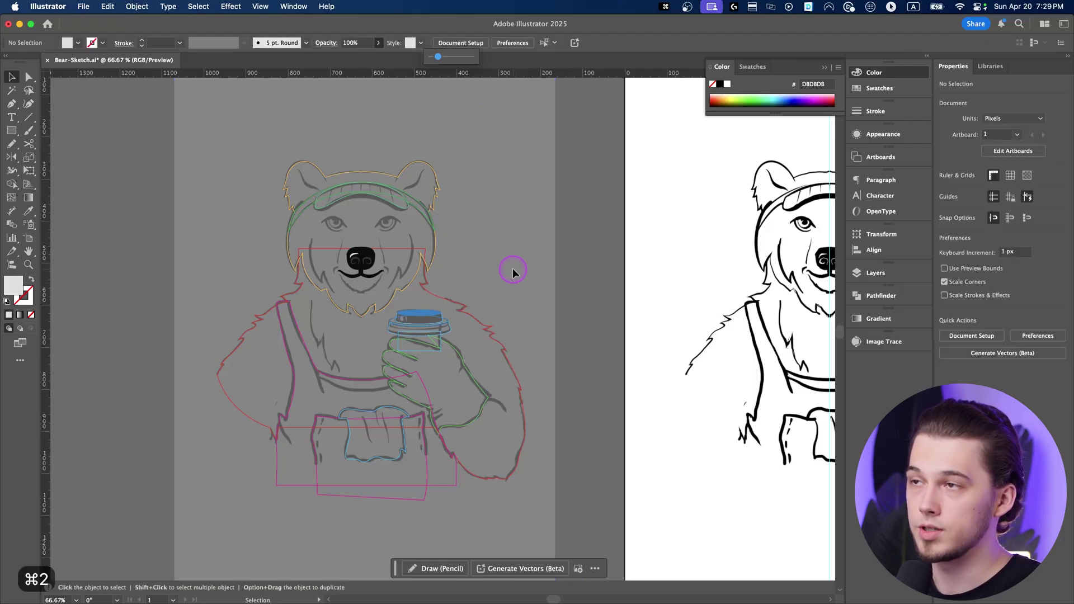
# Trace the jagged cheek fur line left of the nose as one open Pen path, about 57 by 132 px
pyautogui.scroll(5, 377, 264)
pyautogui.moveTo(363, 300); pyautogui.dragTo(511, 379)
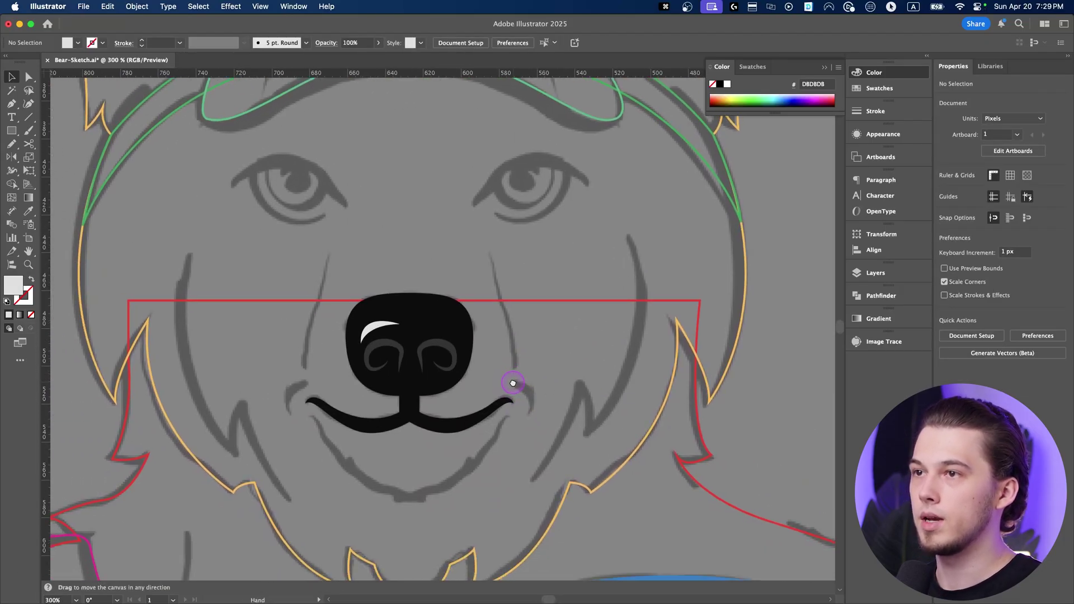
pyautogui.moveTo(224, 369); pyautogui.dragTo(271, 339)
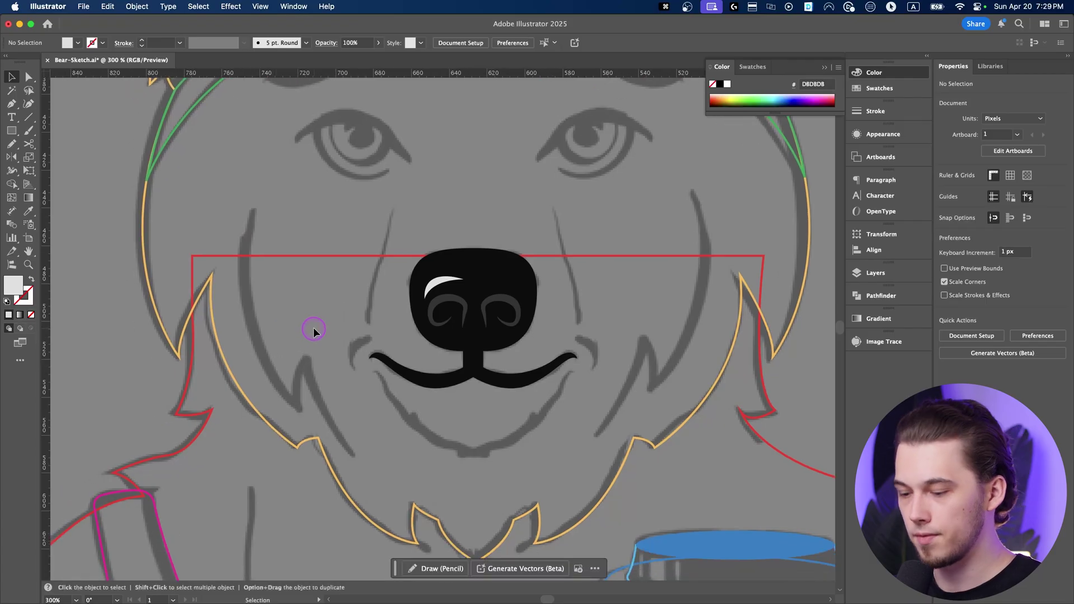
pyautogui.press('p')
pyautogui.click(255, 208)
pyautogui.moveTo(297, 407); pyautogui.dragTo(320, 429)
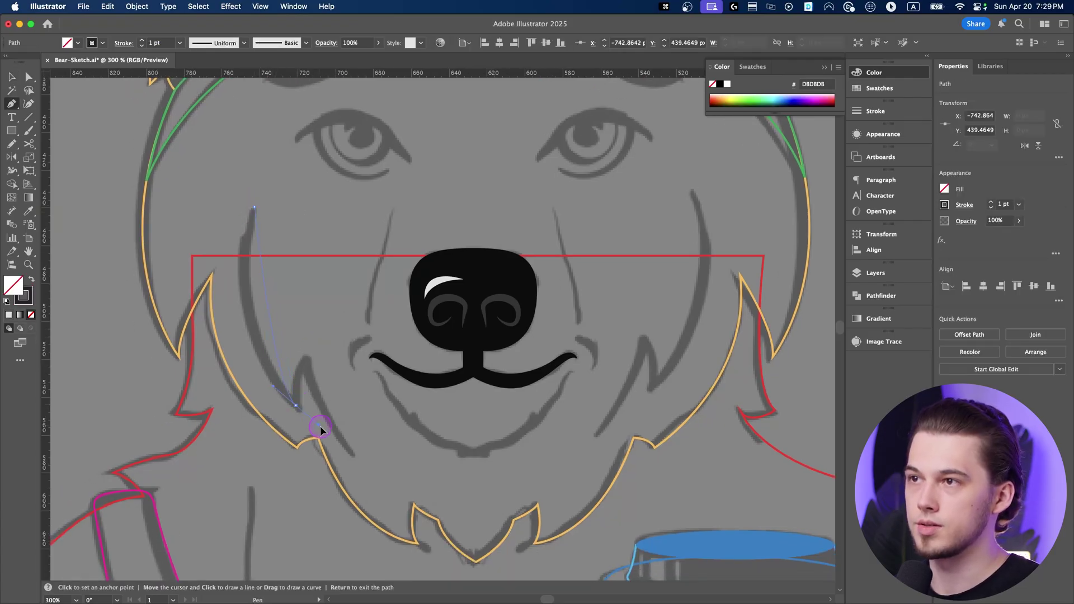
pyautogui.moveTo(366, 476); pyautogui.dragTo(379, 483)
pyautogui.click(296, 405)
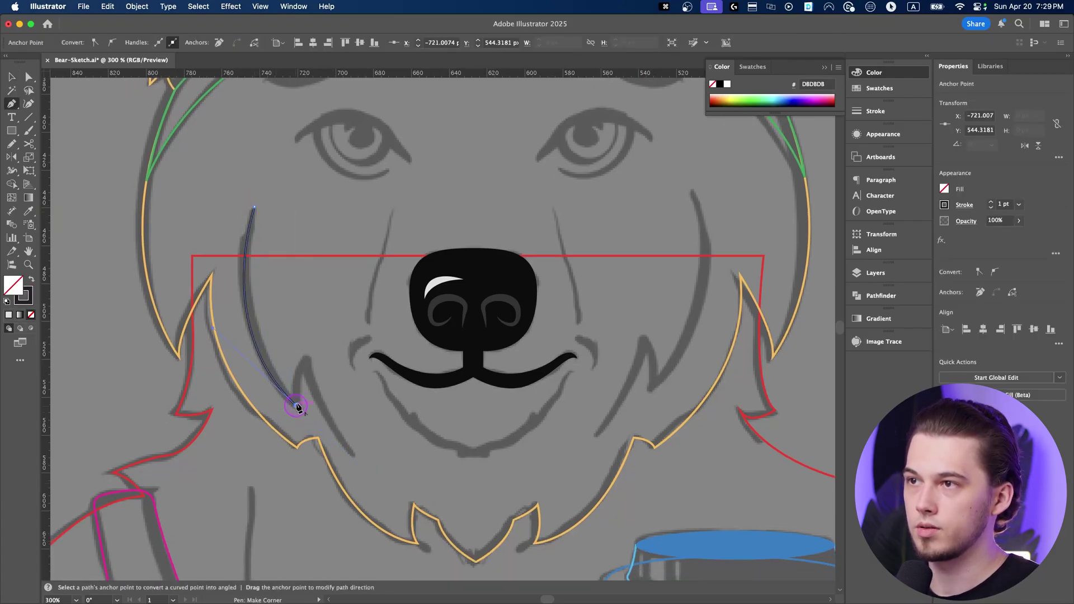
pyautogui.moveTo(311, 359); pyautogui.dragTo(325, 346)
pyautogui.click(311, 358)
pyautogui.moveTo(352, 456); pyautogui.dragTo(366, 470)
# Give the cheek fur line a 6 pt stroke with the elliptical width profile tapering at both ends
pyautogui.press('v')
pyautogui.scroll(20, 143, 43)
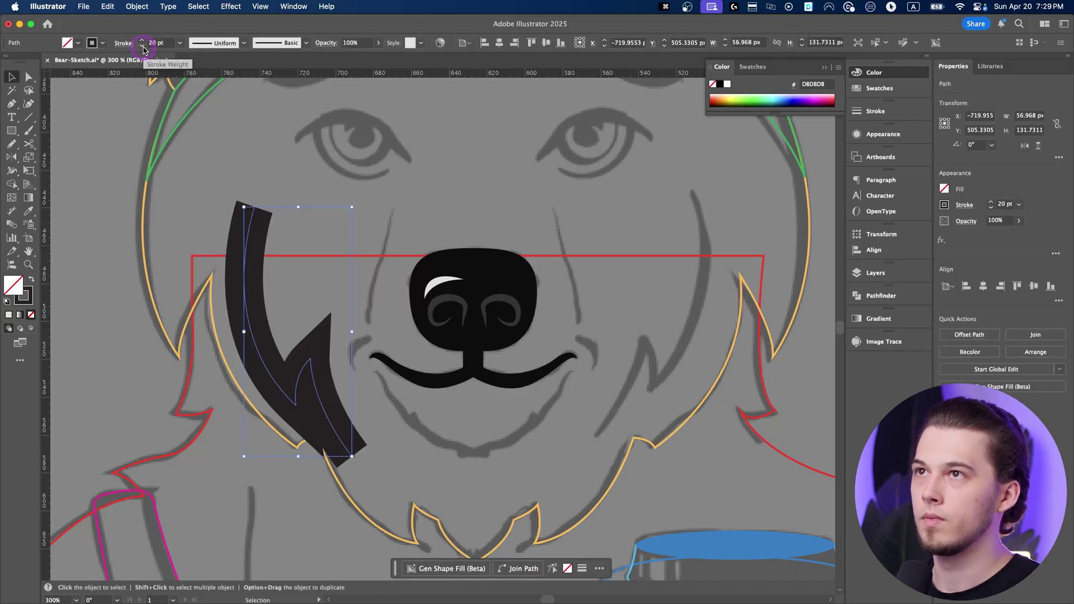
pyautogui.scroll(-15, 162, 44)
pyautogui.click(218, 45)
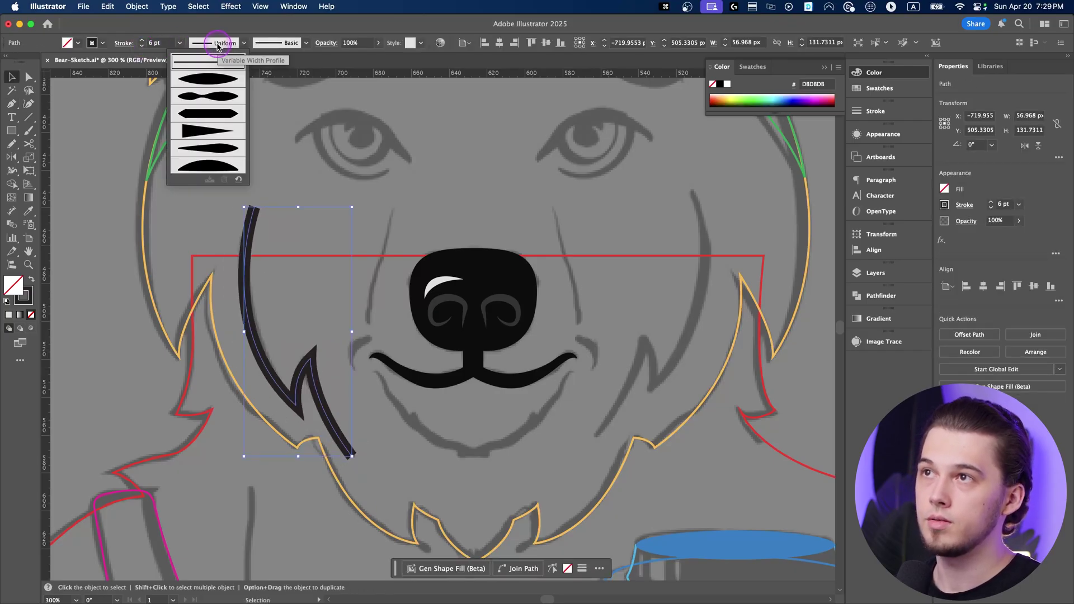
pyautogui.click(211, 80)
pyautogui.click(300, 287)
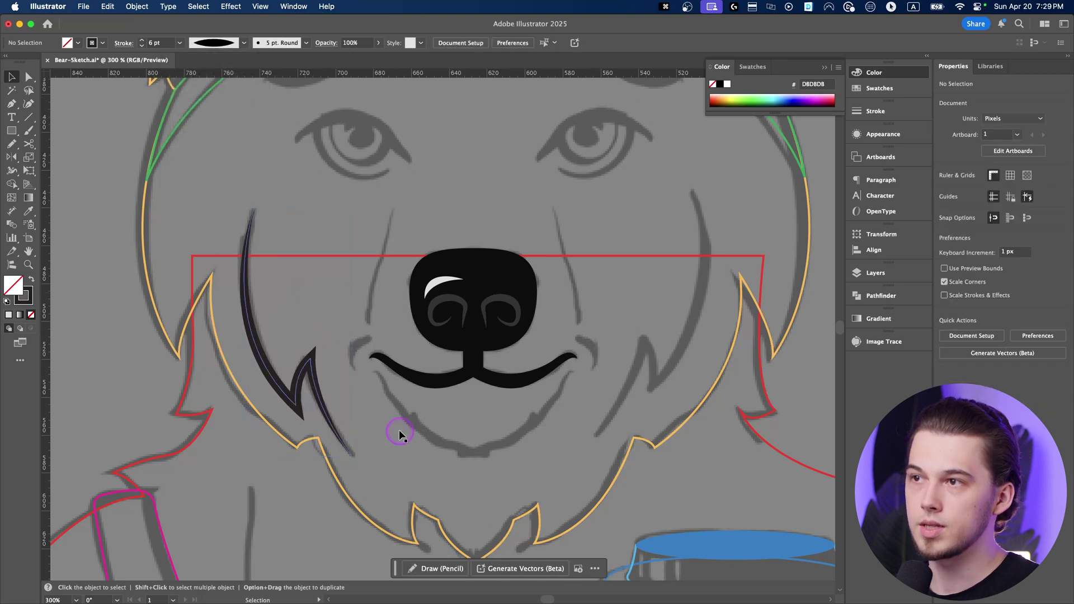
# Duplicate the cheek fur line, mirror it horizontally, and position the copy over the right cheek of the sketch
pyautogui.moveTo(427, 351); pyautogui.dragTo(377, 349)
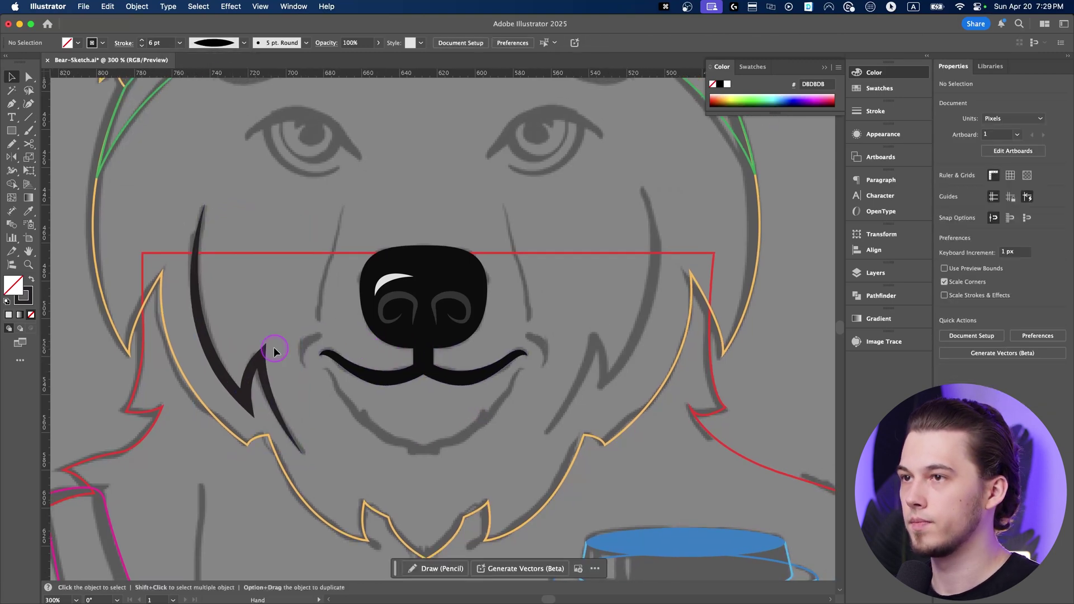
pyautogui.moveTo(267, 351); pyautogui.dragTo(675, 351)
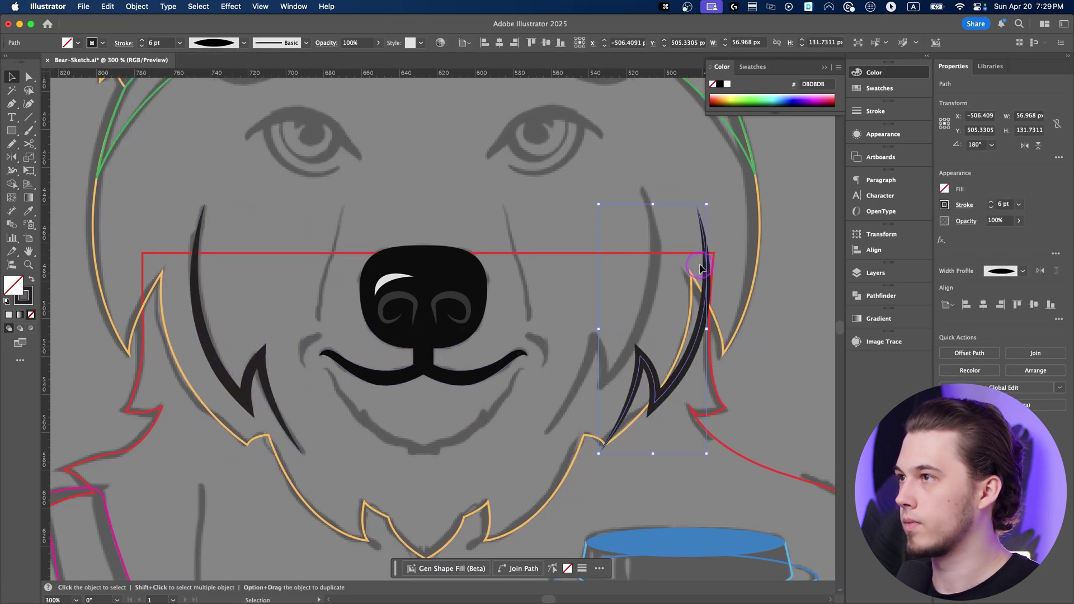
pyautogui.moveTo(705, 271); pyautogui.dragTo(649, 273)
# Trace the short crease beside the mouth's left corner with a 4 pt stroke, about 8 by 16 px
pyautogui.scroll(2, 321, 400)
pyautogui.click(309, 331)
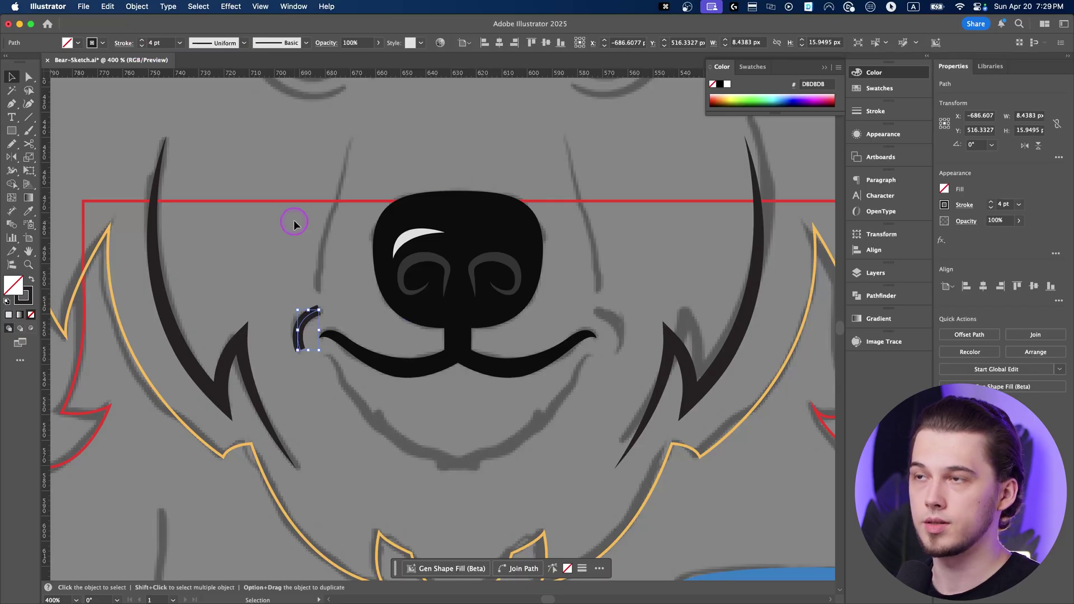
pyautogui.scroll(-1, 313, 258)
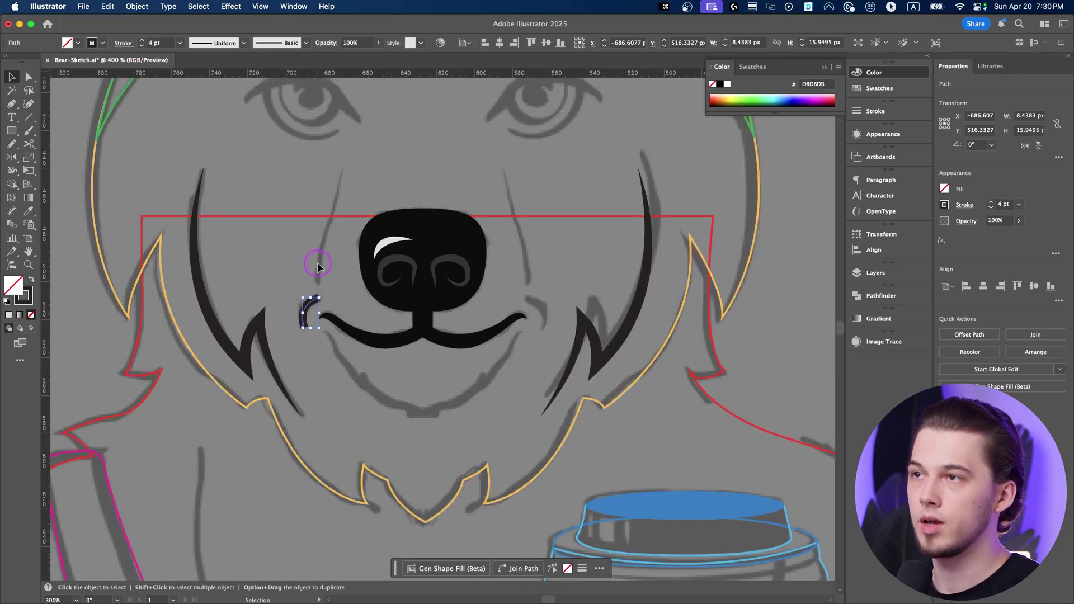
pyautogui.scroll(-1, 300, 324)
pyautogui.scroll(-1, 336, 336)
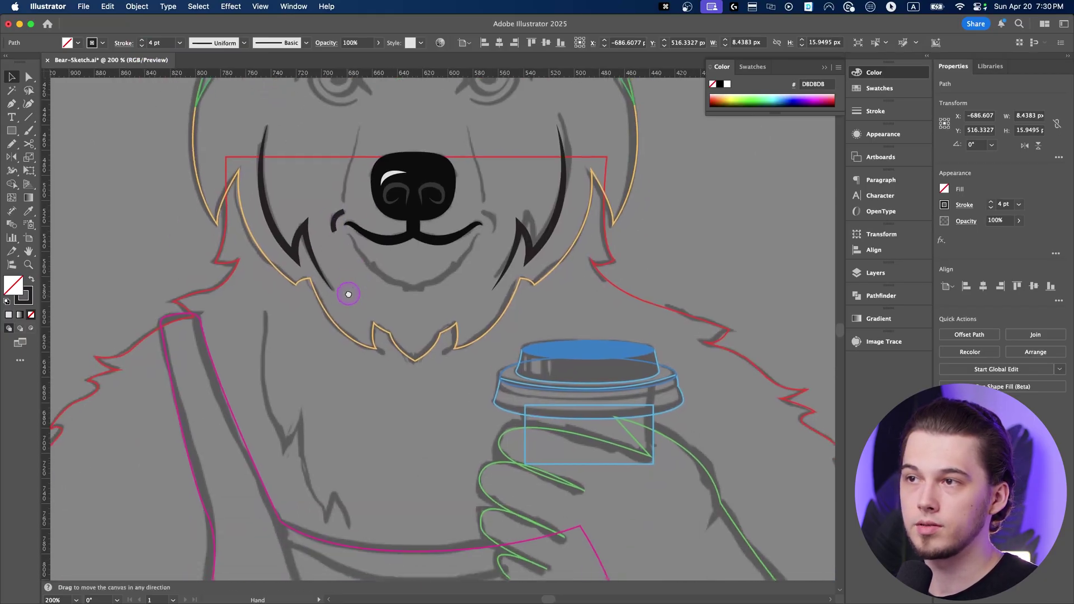
pyautogui.scroll(-1, 324, 425)
pyautogui.moveTo(324, 424); pyautogui.dragTo(337, 382)
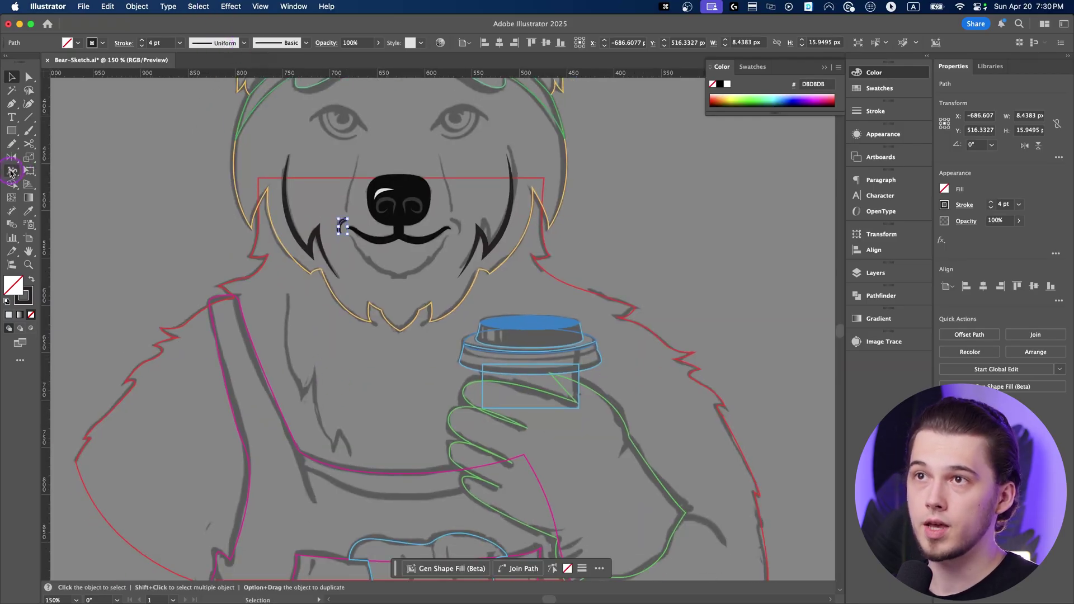
# Vary the left mouth-corner crease's stroke width so that it tapers towards both ends
pyautogui.hotkey('shift', 'w')
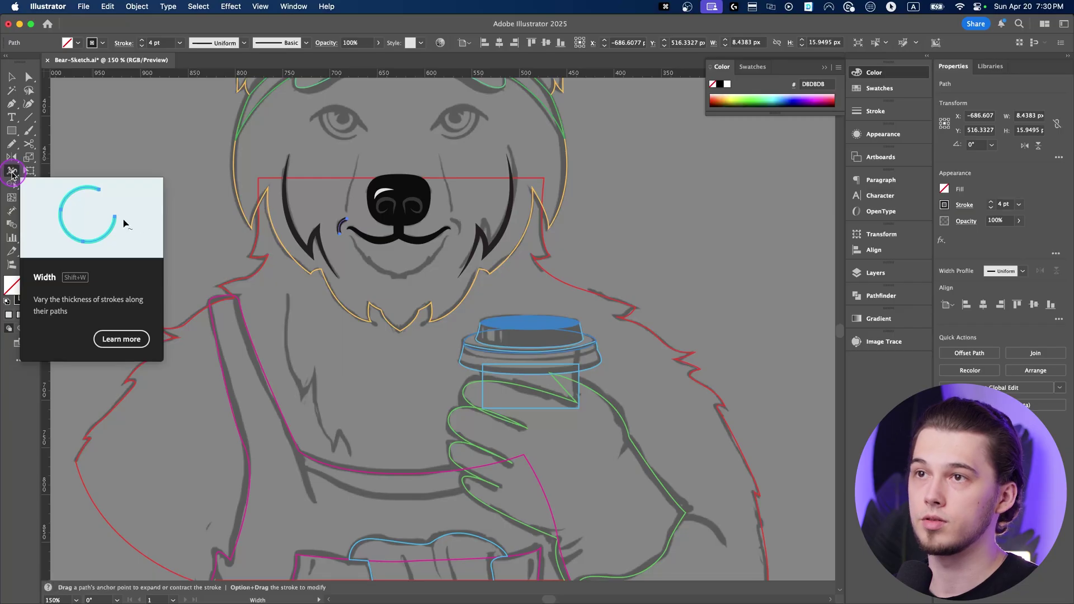
pyautogui.scroll(5, 289, 218)
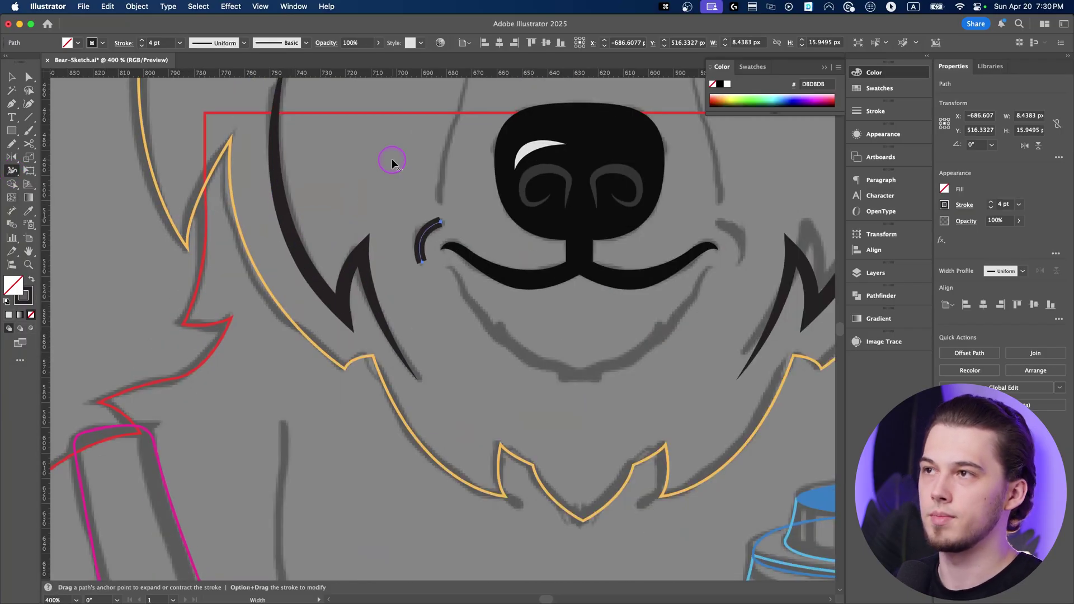
pyautogui.press('h')
pyautogui.moveTo(392, 163); pyautogui.dragTo(363, 262)
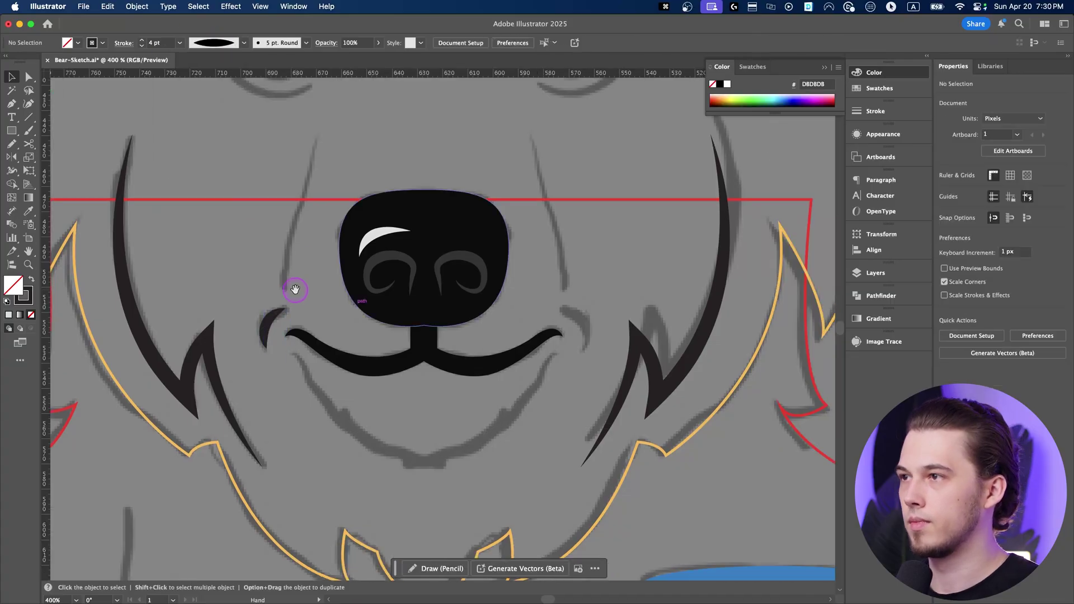
# Place a mirrored crease at the right mouth corner and trace the chin curve below the mouth with a 3 pt stroke
pyautogui.click(291, 352)
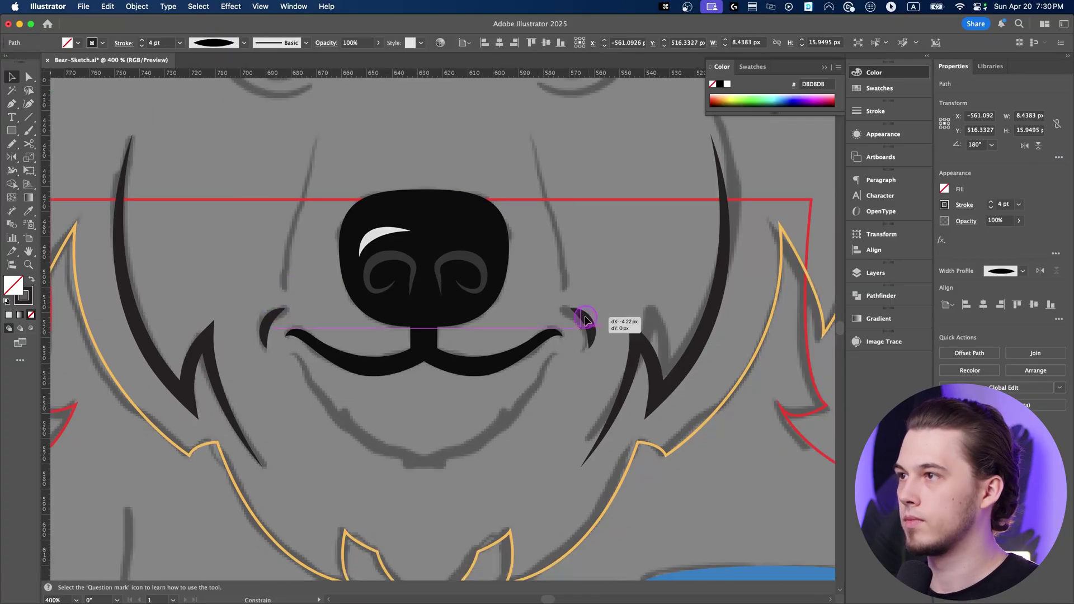
pyautogui.click(424, 464)
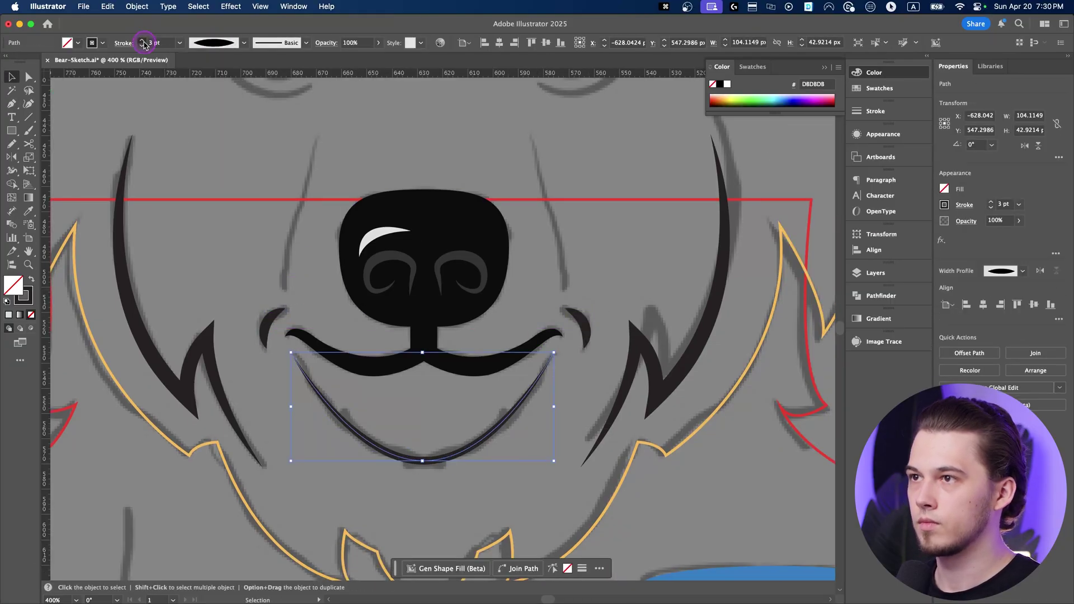
pyautogui.click(142, 40)
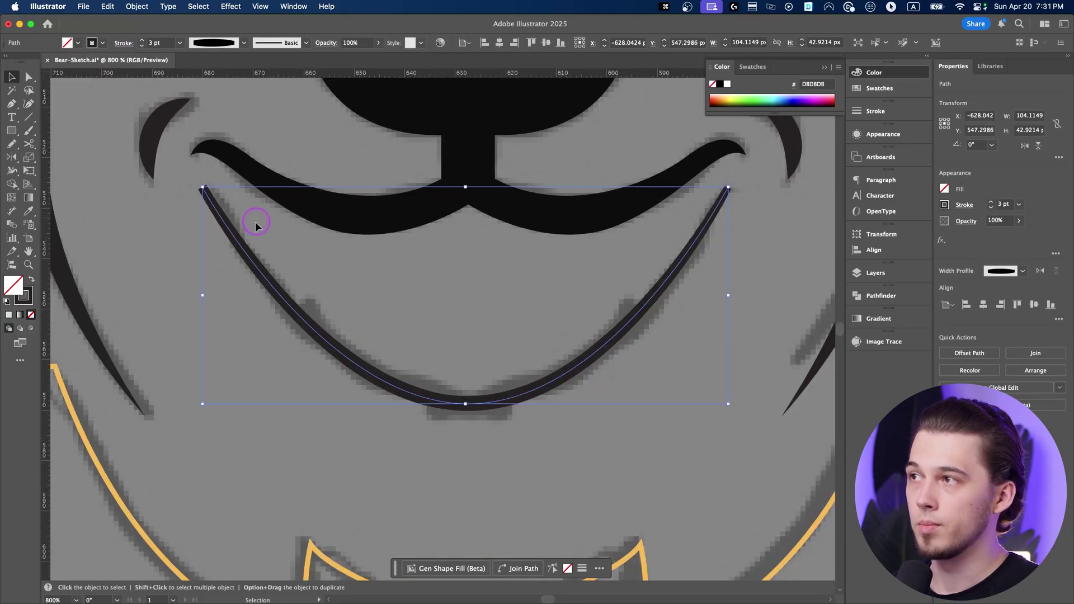
# Give the chin curve's stroke rounded caps
pyautogui.scroll(4, 213, 189)
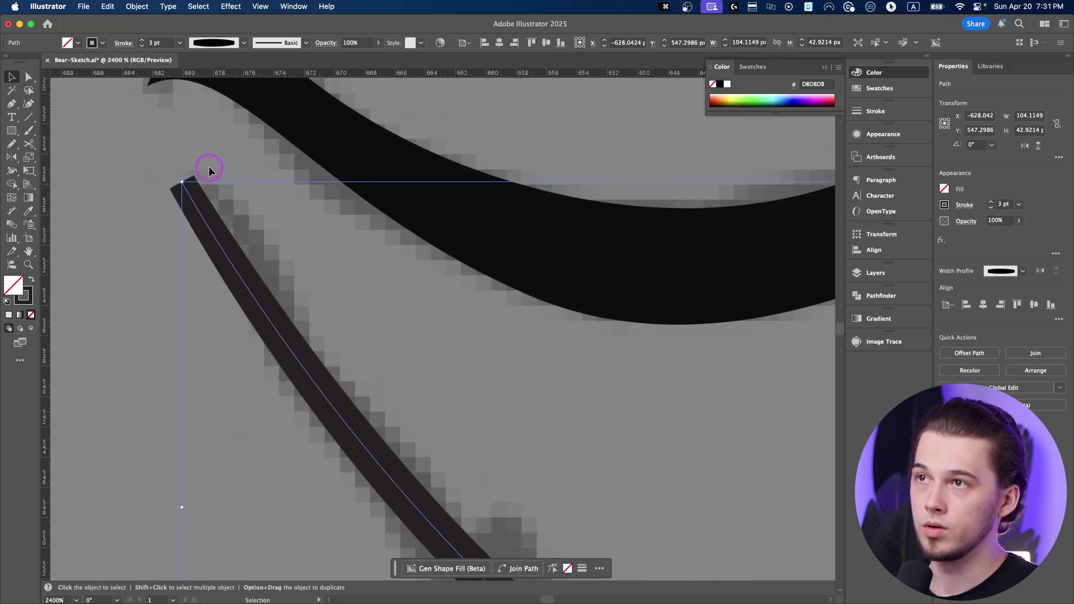
pyautogui.click(125, 43)
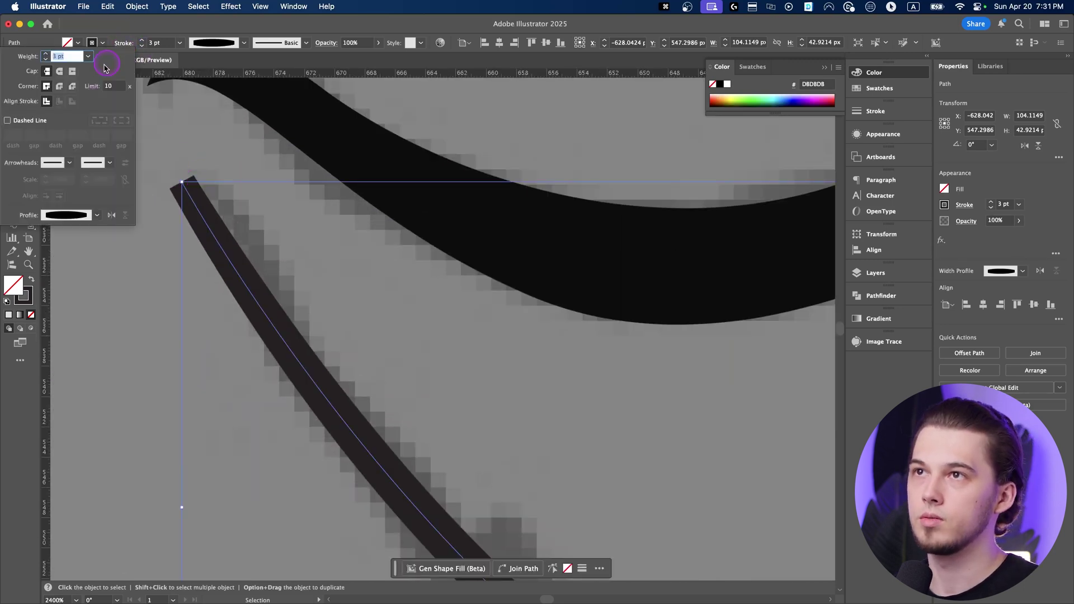
pyautogui.click(60, 71)
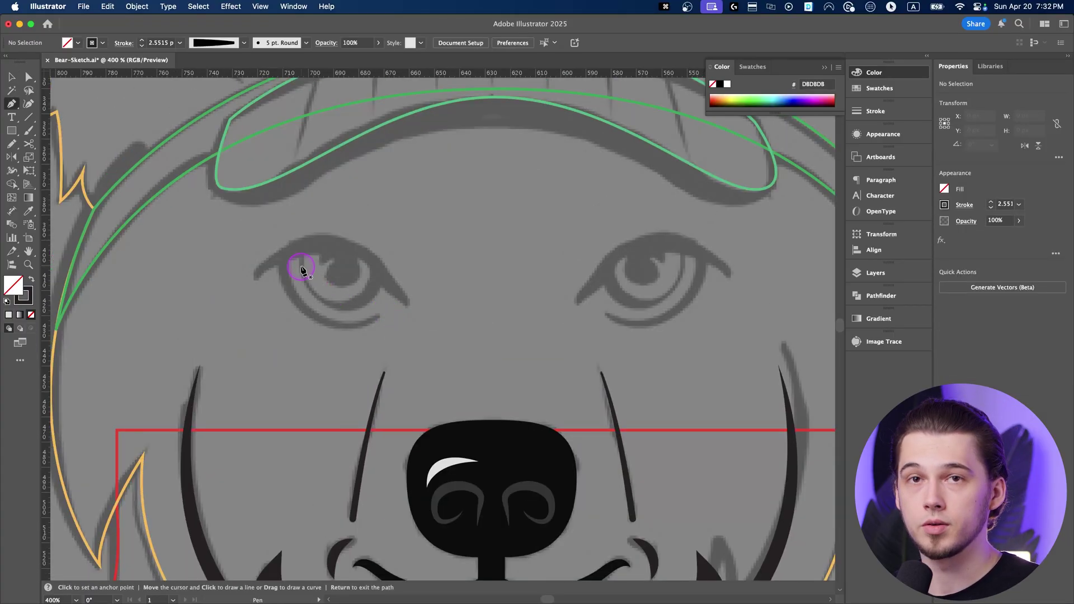
# Outline the left eye as a closed almond-shaped Pen path with a 1 pt stroke, about 45 by 30 px
pyautogui.scroll(1, 300, 284)
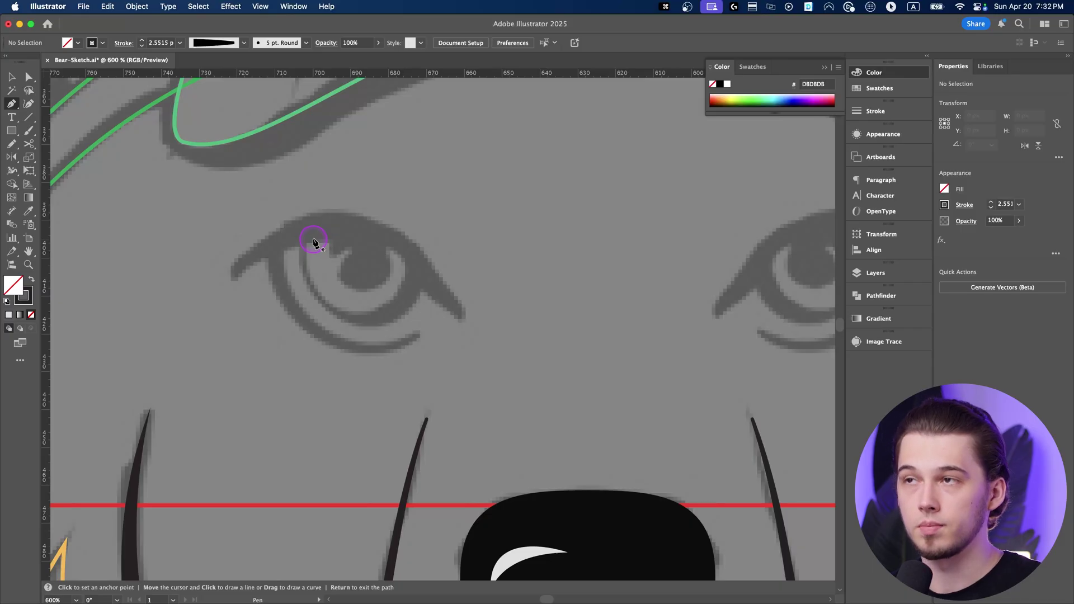
pyautogui.click(281, 250)
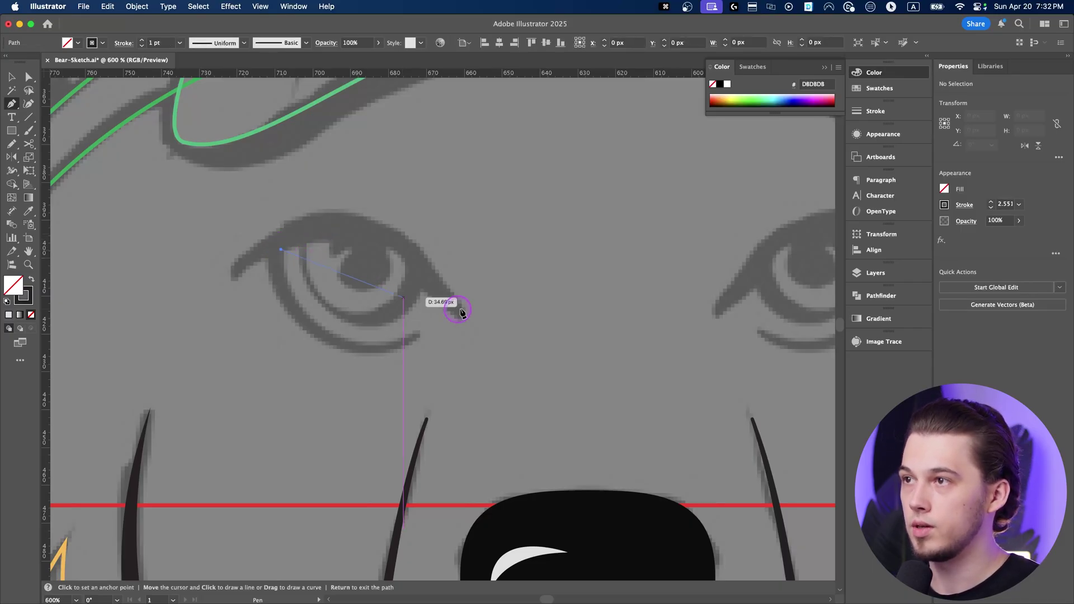
pyautogui.moveTo(451, 303); pyautogui.dragTo(512, 241)
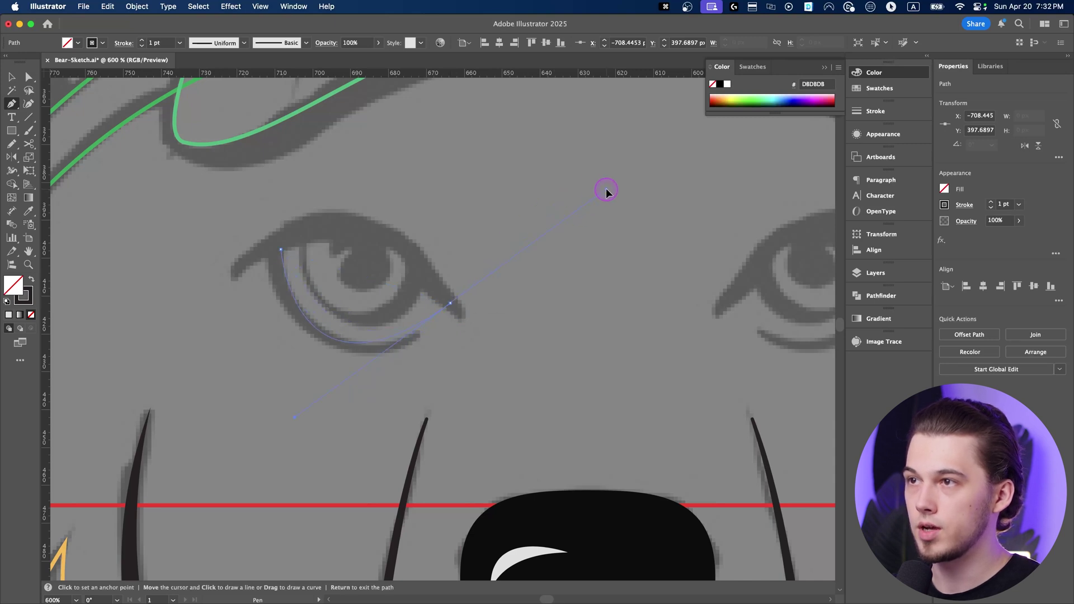
pyautogui.click(450, 304)
pyautogui.moveTo(281, 250); pyautogui.dragTo(148, 305)
pyautogui.press('v')
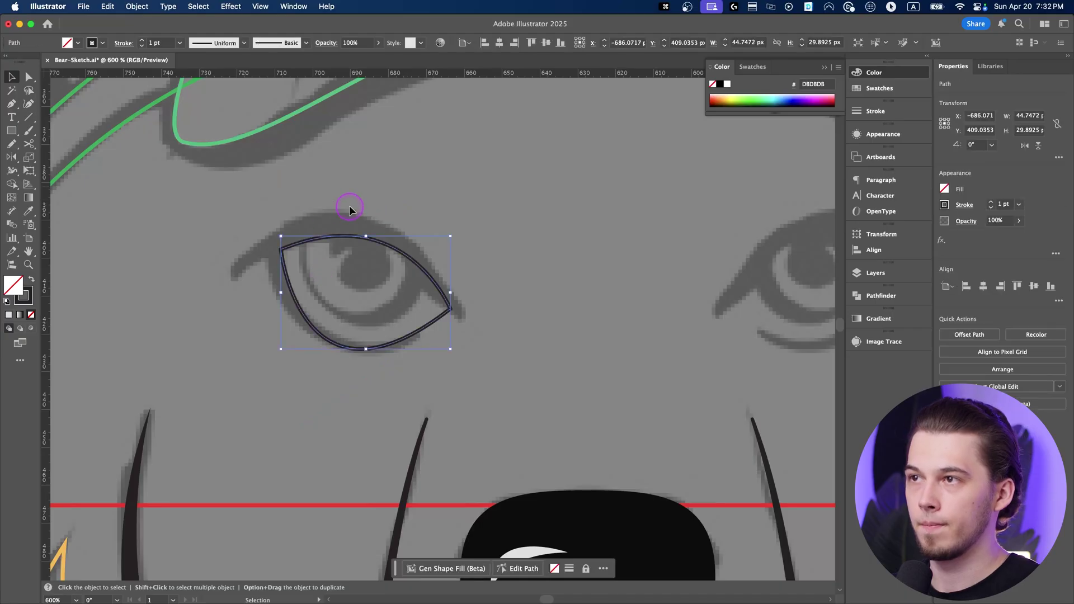
pyautogui.click(349, 207)
# Draw the iris's lower curve inside the left eye outline with the Pen tool and adjust both curve handles to follow the sketch
pyautogui.press('p')
pyautogui.click(301, 243)
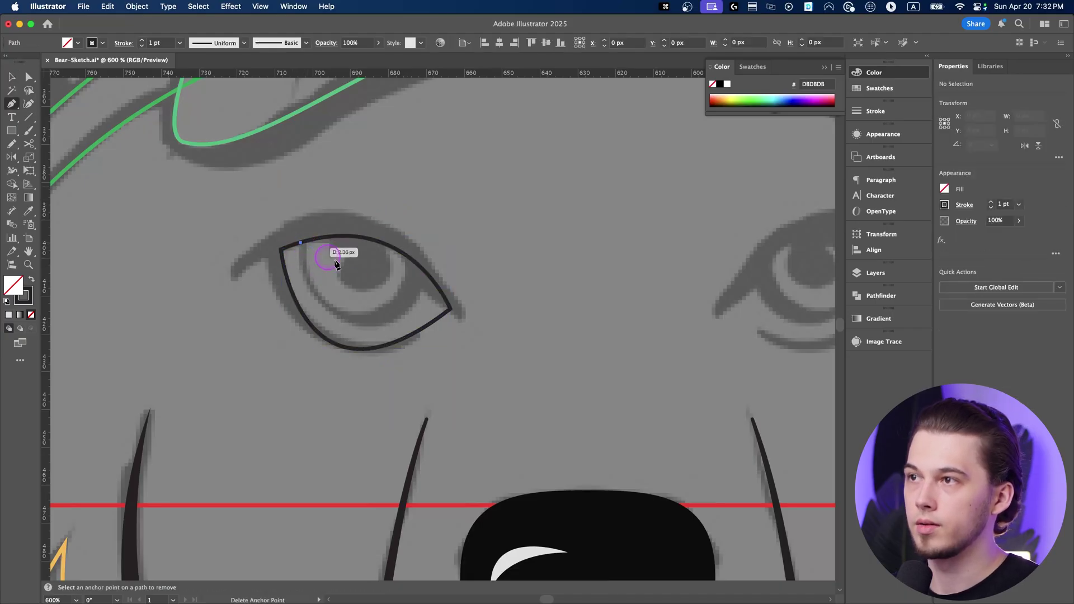
pyautogui.moveTo(408, 257); pyautogui.dragTo(428, 128)
pyautogui.hotkey('shift', 'c')
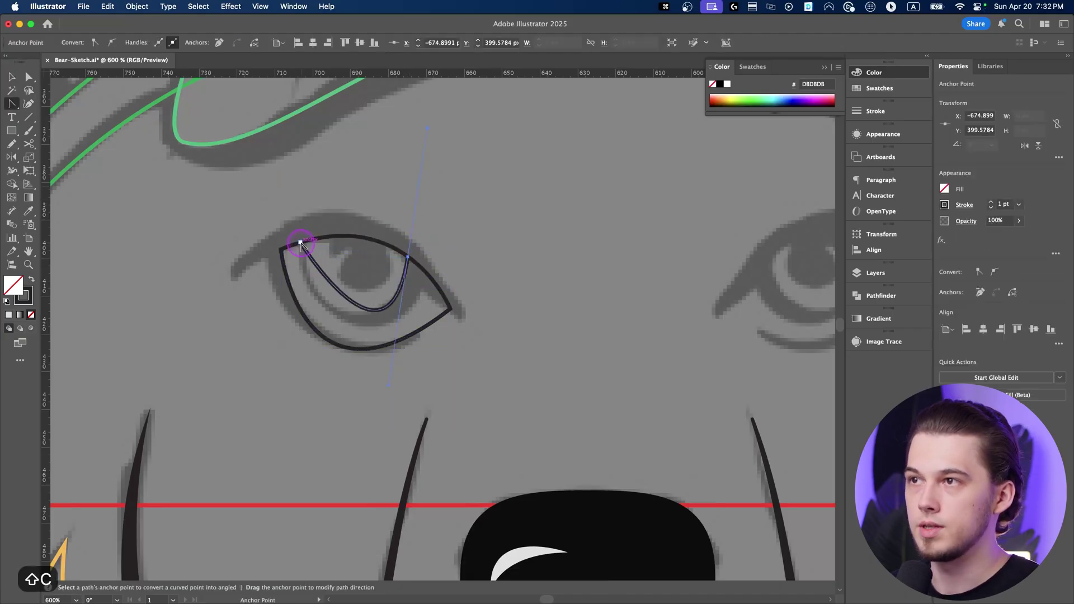
pyautogui.moveTo(300, 244); pyautogui.dragTo(301, 300)
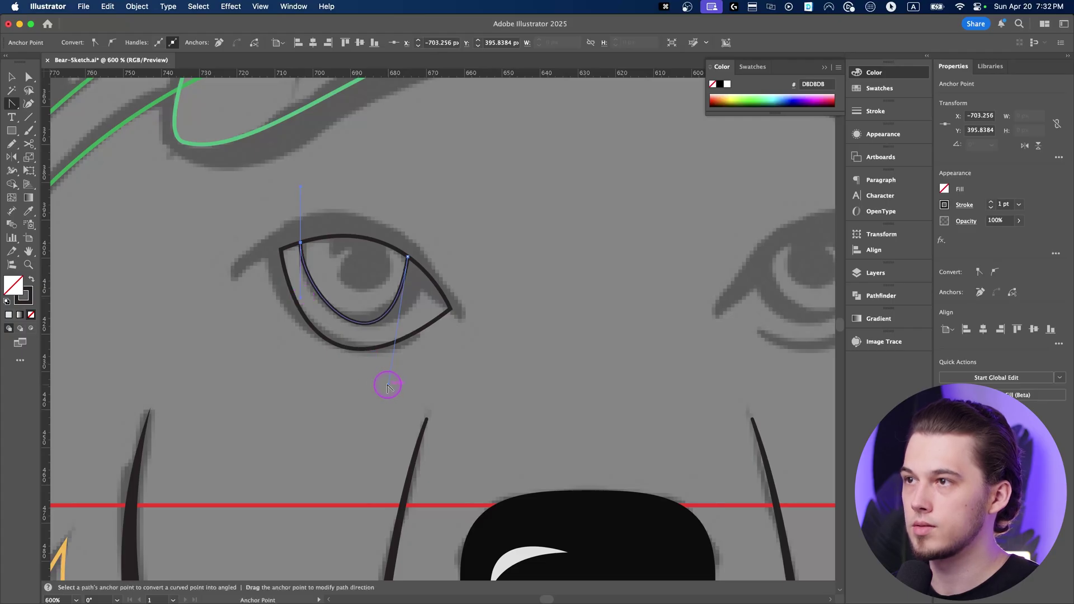
pyautogui.moveTo(387, 385); pyautogui.dragTo(396, 361)
pyautogui.moveTo(300, 299); pyautogui.dragTo(301, 314)
pyautogui.moveTo(396, 360); pyautogui.dragTo(396, 353)
# Close the left iris path with a curve along the eye outline's upper edge, making a shape about 28 by 21 px
pyautogui.press('p')
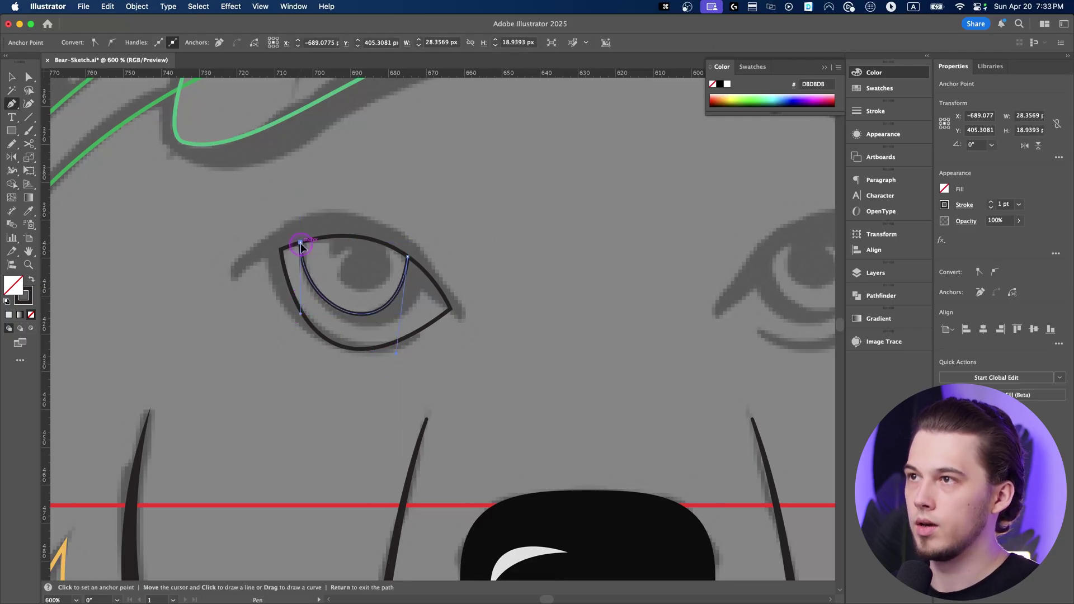
pyautogui.click(300, 245)
pyautogui.moveTo(408, 257); pyautogui.dragTo(462, 297)
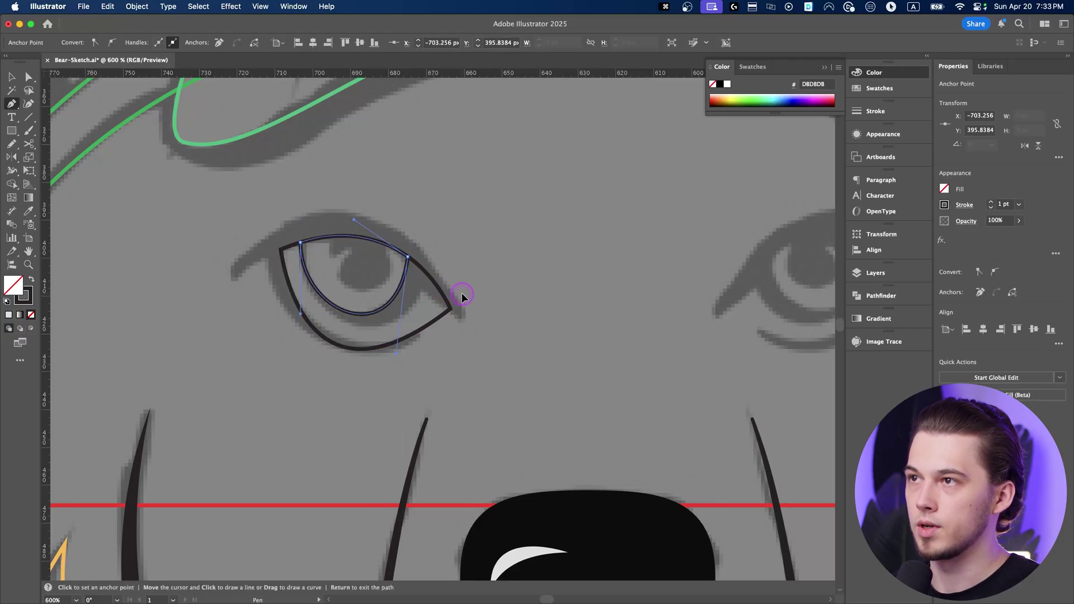
pyautogui.press('v')
pyautogui.click(468, 243)
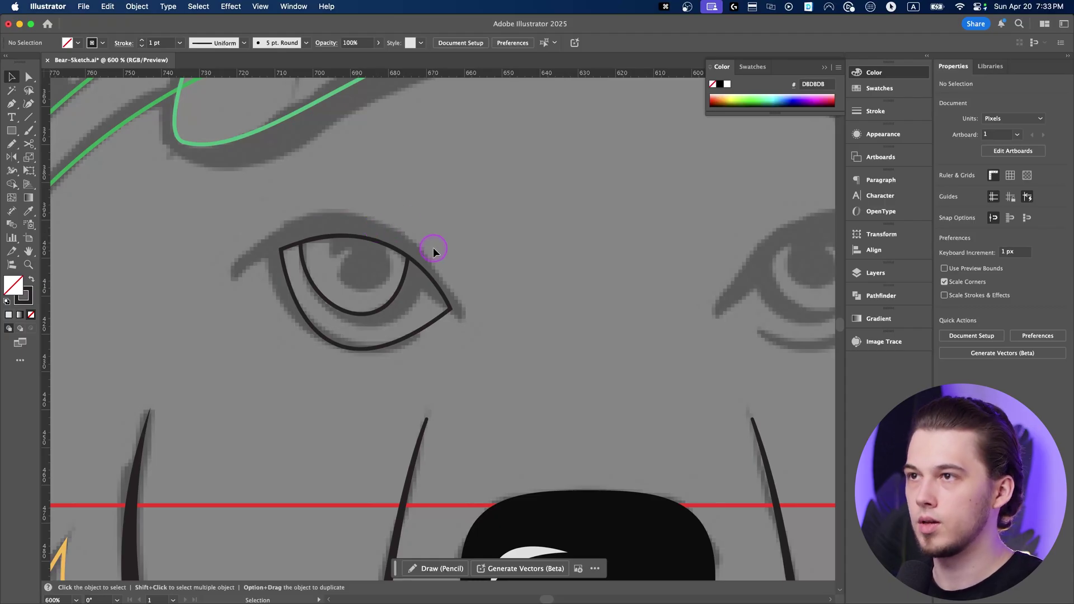
# Trace the outer edge of the left eye's upper eyelid with the Pen tool, from the blunt outer tip over to the inner corner
pyautogui.press('p')
pyautogui.scroll(2, 234, 283)
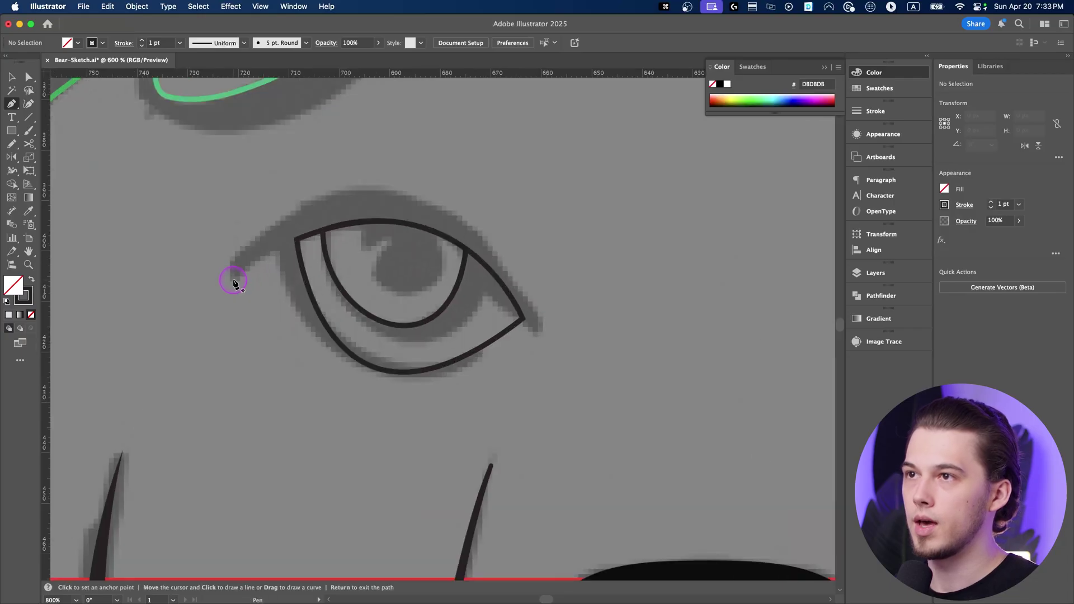
pyautogui.click(232, 286)
pyautogui.click(231, 259)
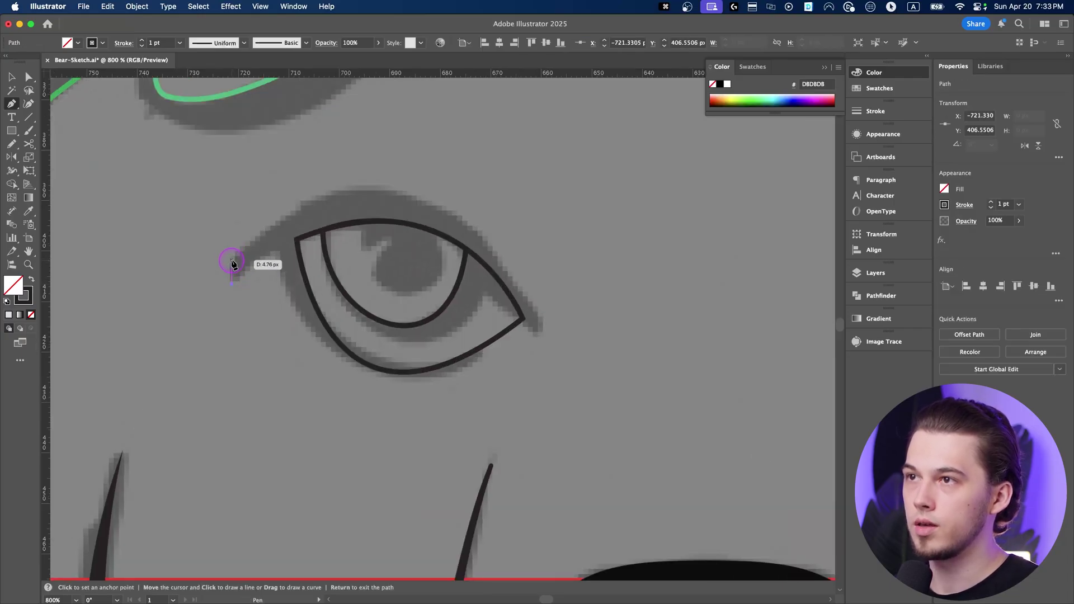
pyautogui.moveTo(403, 192); pyautogui.dragTo(507, 210)
pyautogui.click(540, 322)
pyautogui.click(539, 339)
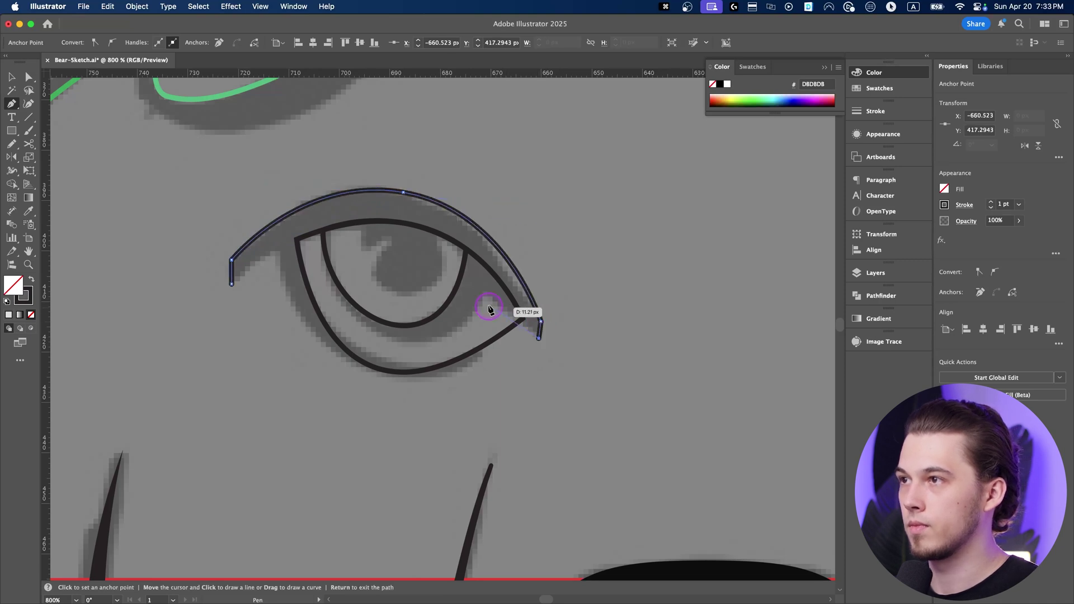
# Complete the upper eyelid as a closed path that includes the band under the iris, about 61 by 30 px
pyautogui.click(485, 292)
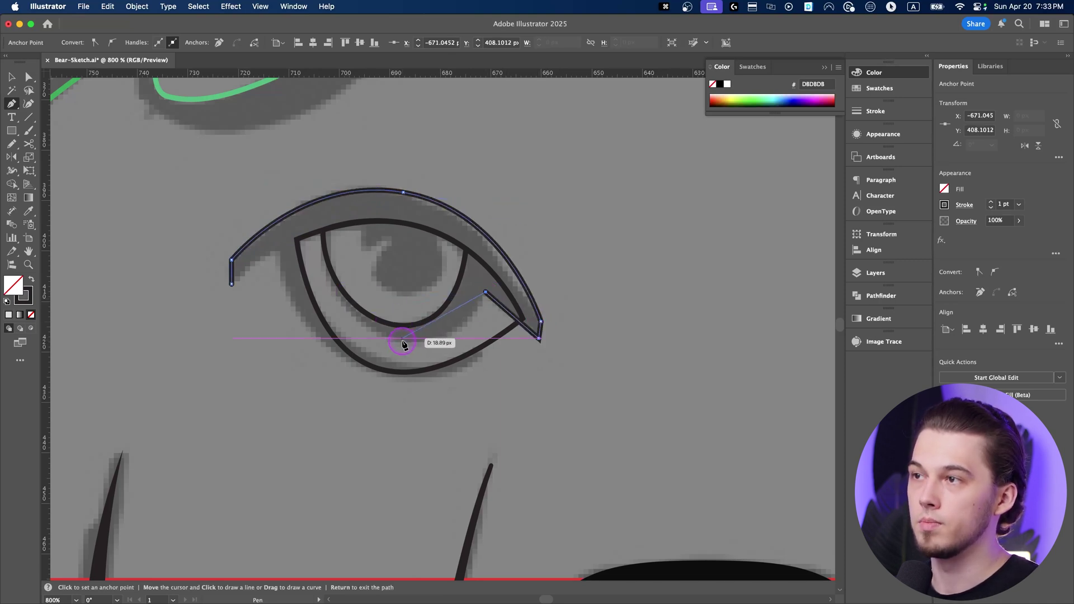
pyautogui.moveTo(402, 338); pyautogui.dragTo(335, 328)
pyautogui.scroll(1, 332, 278)
pyautogui.click(318, 218)
pyautogui.moveTo(429, 349); pyautogui.dragTo(521, 356)
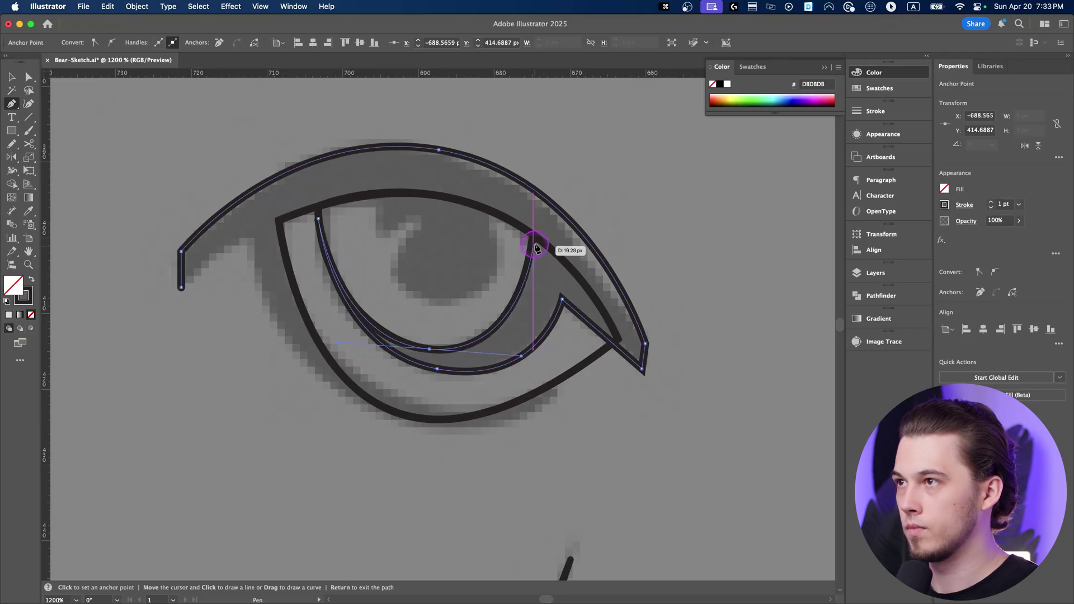
pyautogui.click(533, 234)
pyautogui.moveTo(278, 221)
pyautogui.mouseDown()
pyautogui.moveTo(127, 291)
pyautogui.moveTo(223, 245)
pyautogui.mouseUp()
pyautogui.click(181, 288)
# Swap the upper eyelid's stroke and fill so that it is solid dark 231F20 with no stroke
pyautogui.hotkey('shift', 'x')
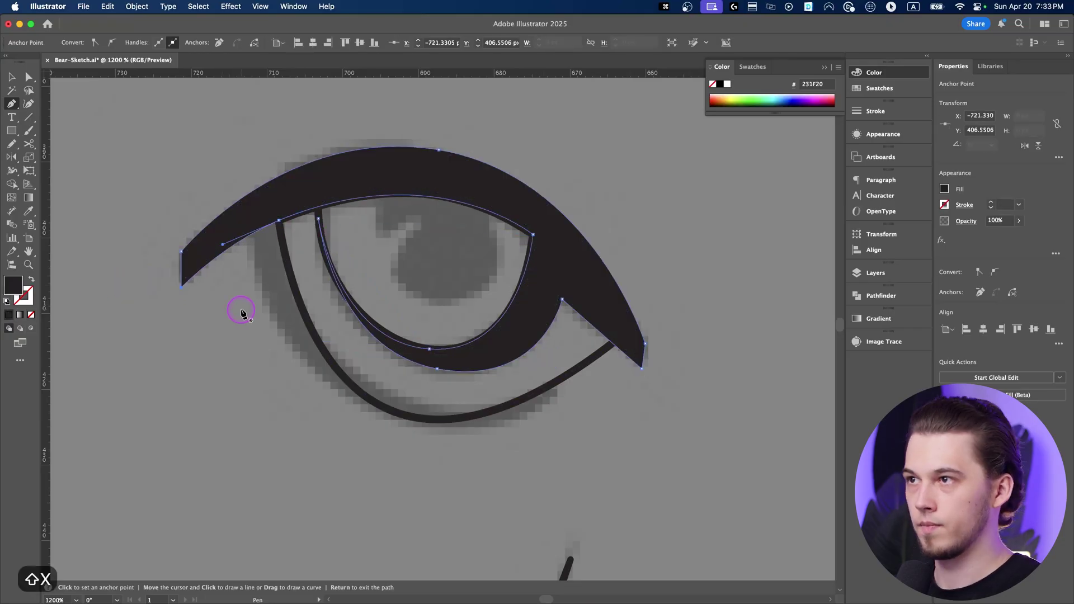
pyautogui.press('super+z')
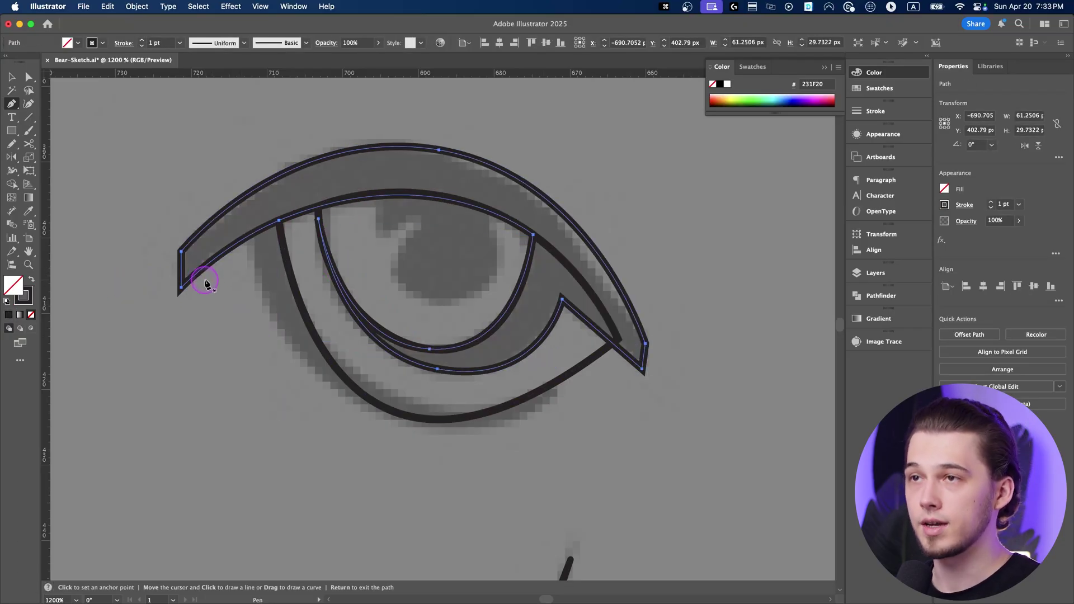
pyautogui.hotkey('shift', 'x')
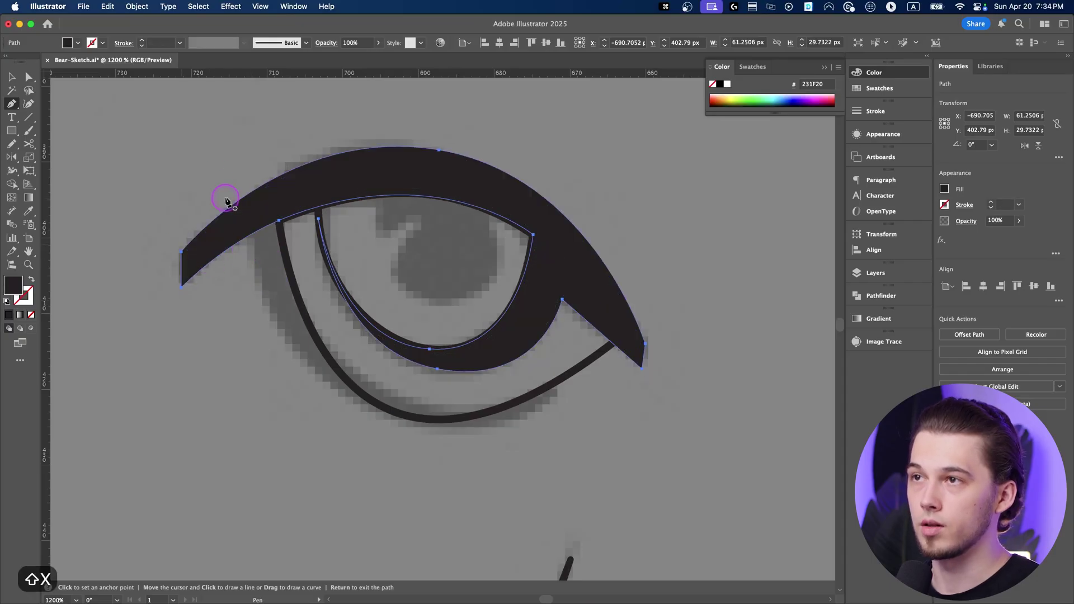
pyautogui.press('v')
pyautogui.click(228, 345)
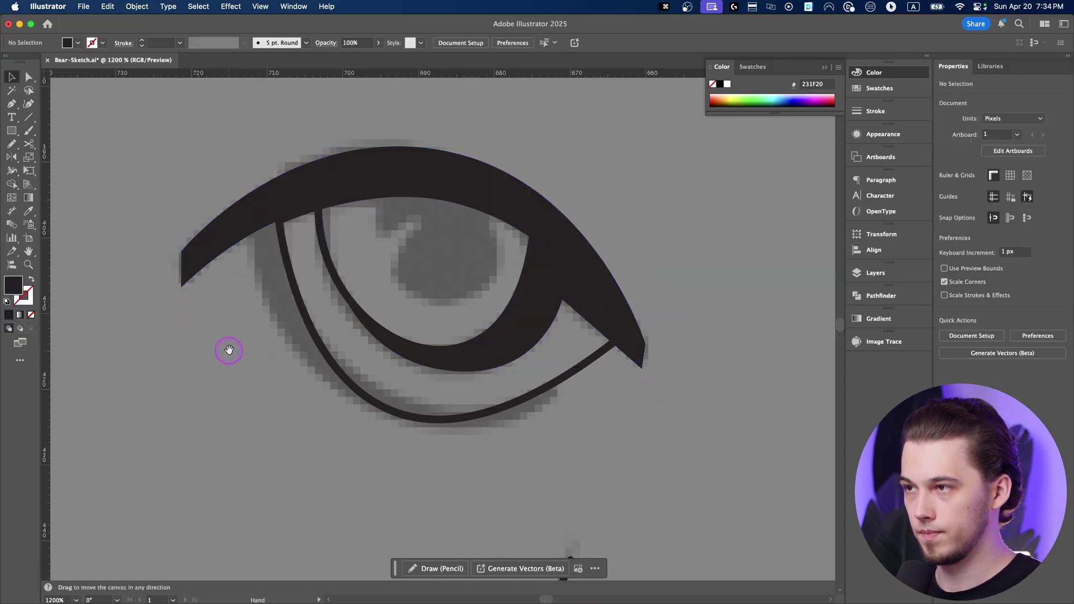
# Trace the left eye's lower eyelid as a closed, tapering Pen shape about 41 by 27 px and fill it with dark 231F20
pyautogui.moveTo(229, 349); pyautogui.dragTo(267, 314)
pyautogui.click(313, 257)
pyautogui.press('p')
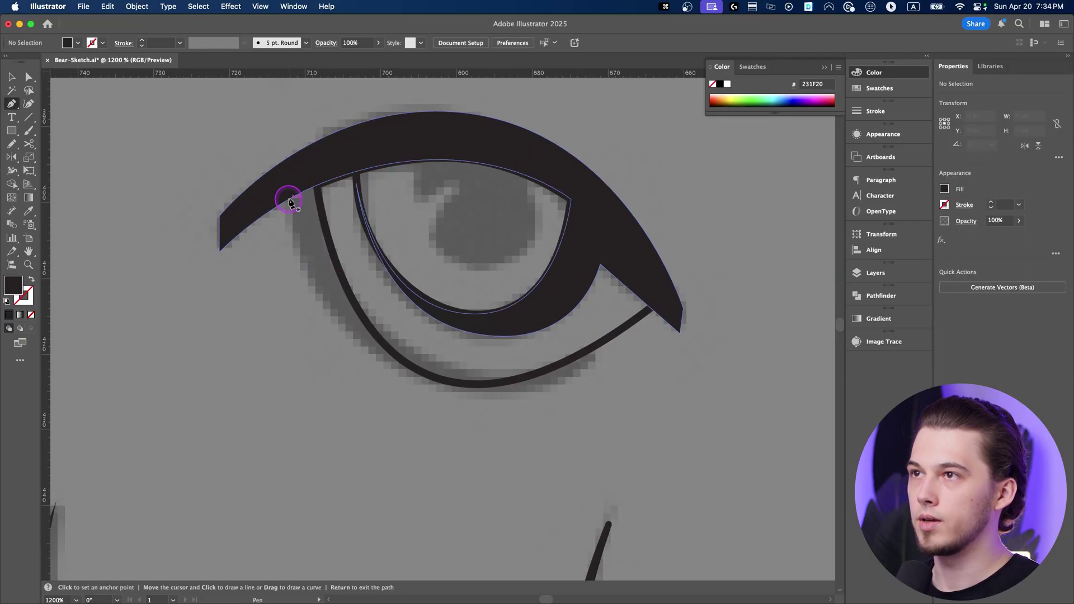
pyautogui.click(286, 202)
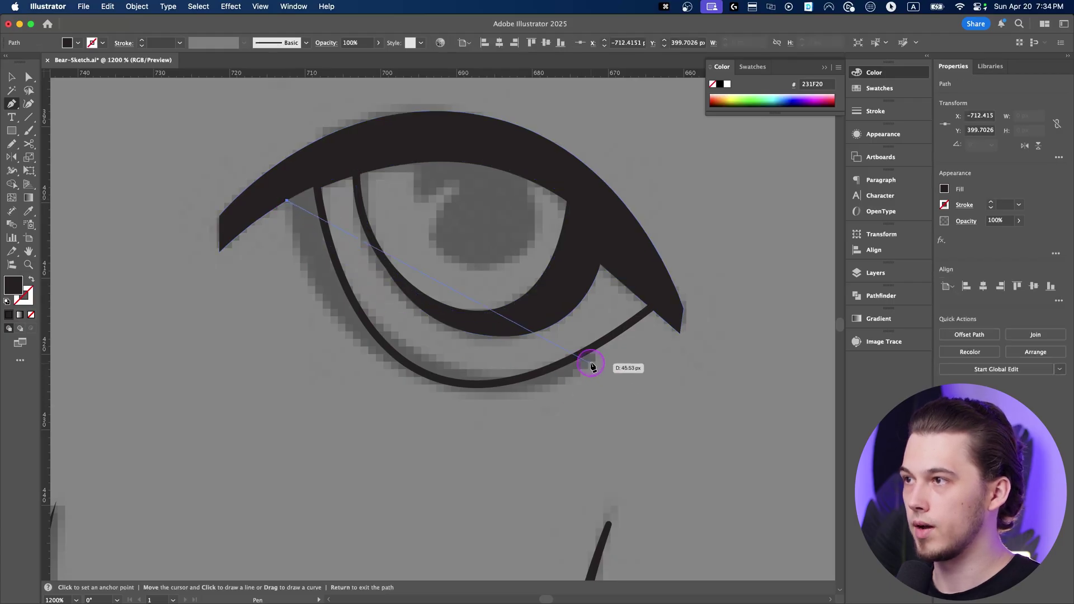
pyautogui.moveTo(591, 363)
pyautogui.mouseDown()
pyautogui.moveTo(760, 316)
pyautogui.moveTo(822, 252)
pyautogui.moveTo(659, 261)
pyautogui.moveTo(730, 235)
pyautogui.mouseUp()
pyautogui.click(466, 364)
pyautogui.hotkey('shift', 'x')
pyautogui.click(472, 344)
pyautogui.moveTo(239, 310)
pyautogui.mouseDown()
pyautogui.moveTo(201, 235)
pyautogui.moveTo(185, 240)
pyautogui.mouseUp()
pyautogui.click(191, 185)
pyautogui.click(161, 201)
pyautogui.press('v')
pyautogui.hotkey('shift', 'x')
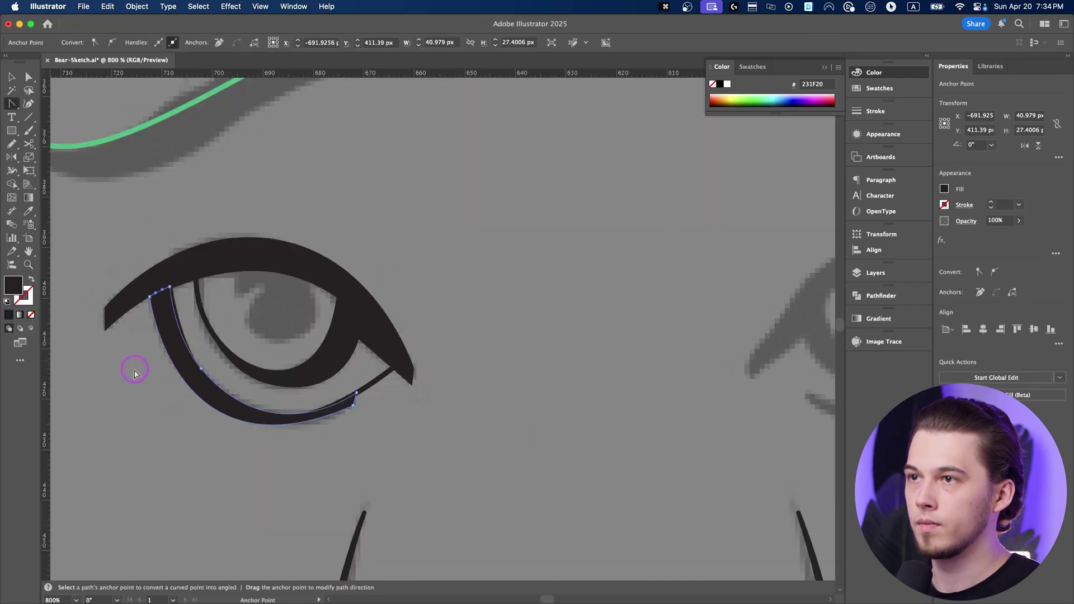
pyautogui.press('a')
pyautogui.click(134, 372)
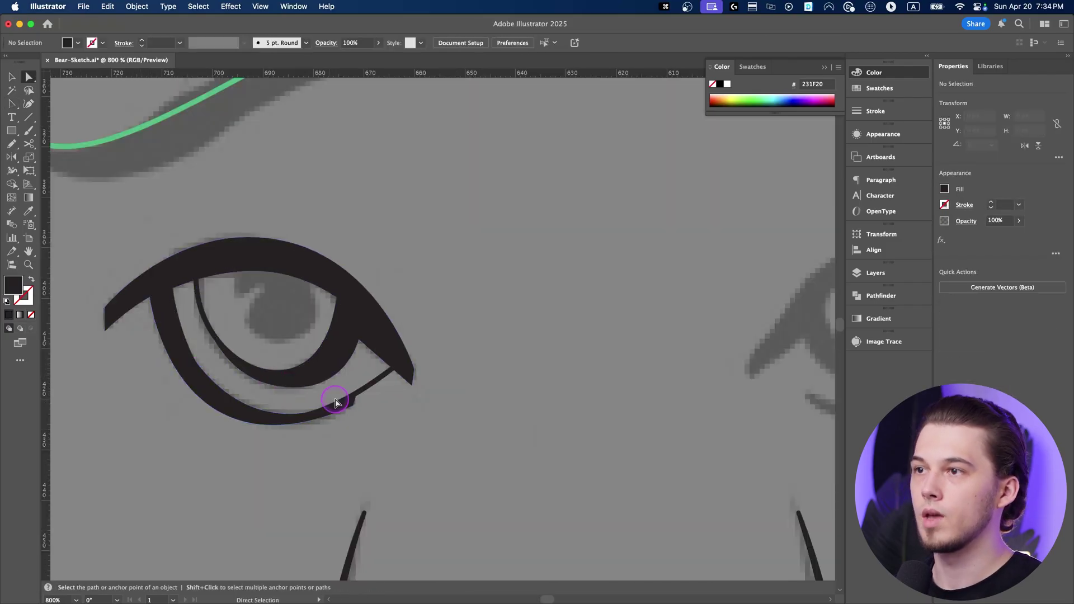
# Replace the almond-shaped eye outline's stroke with a white FFFFFF fill
pyautogui.press('v')
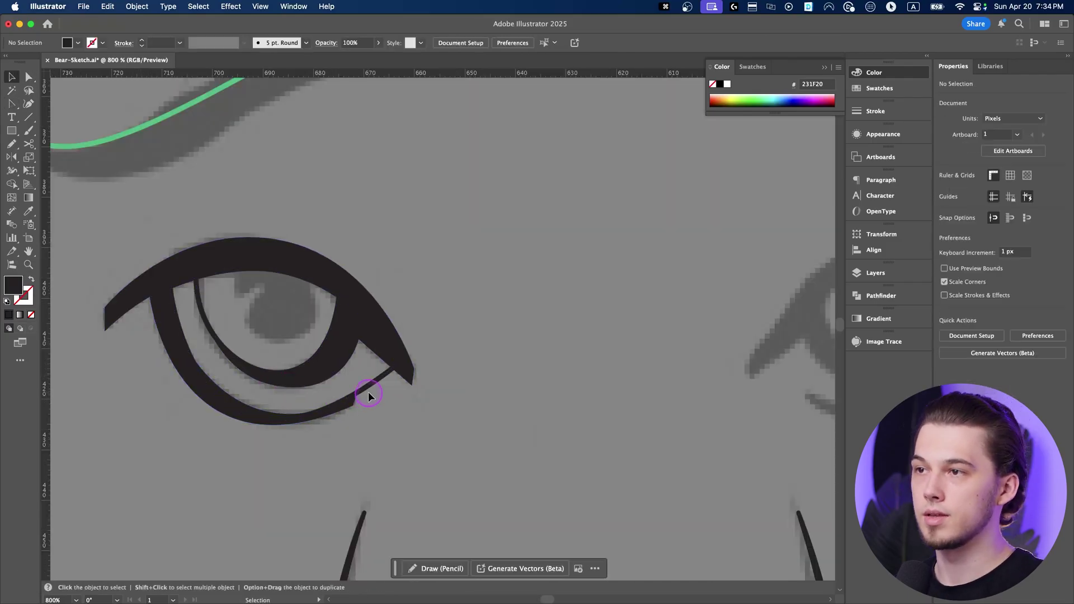
pyautogui.click(368, 391)
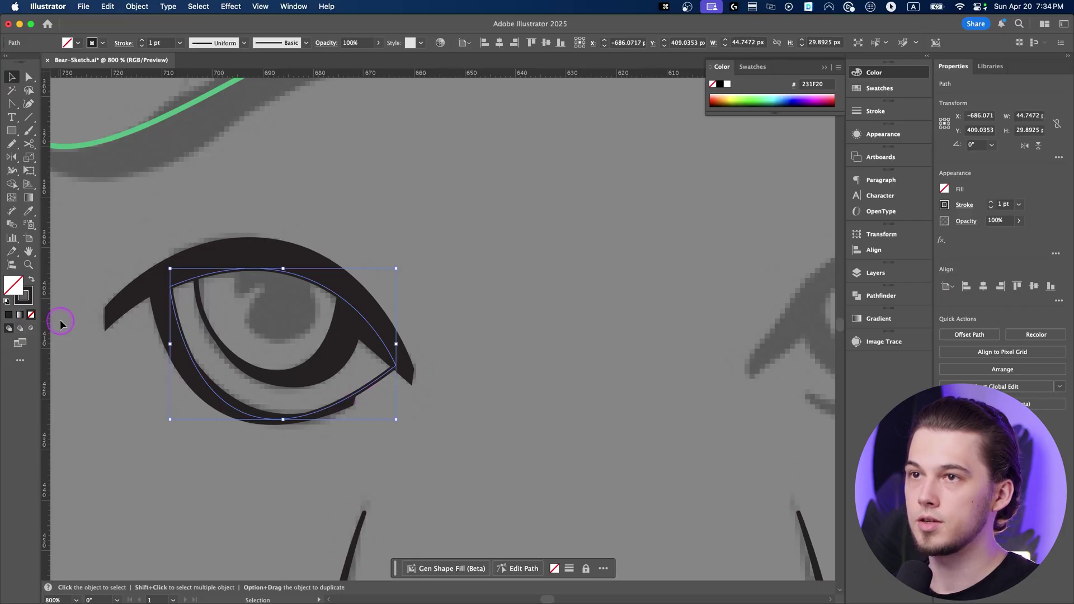
pyautogui.hotkey('shift', 'x')
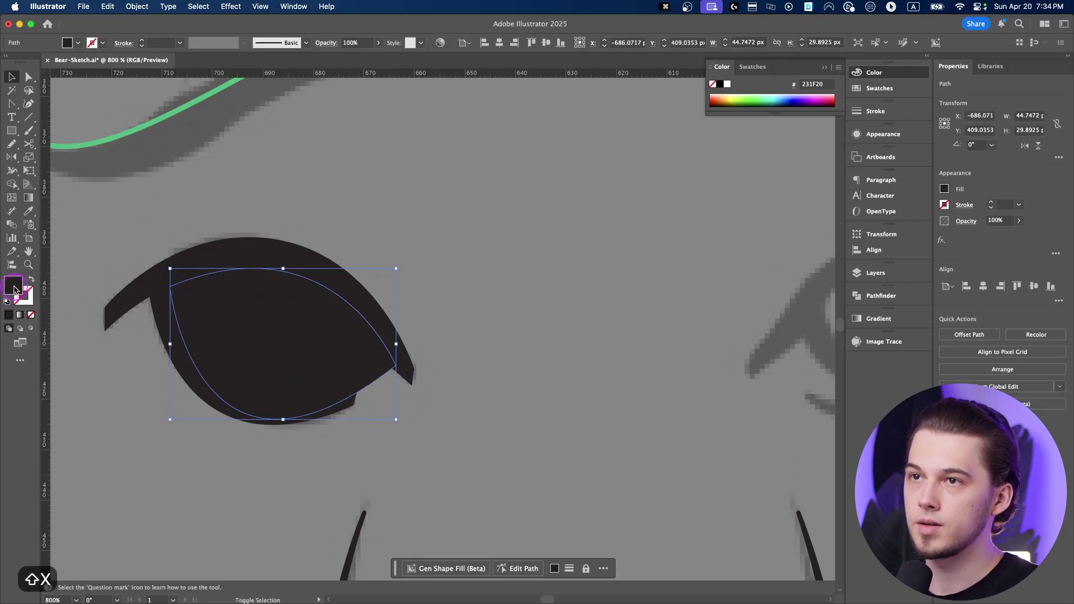
pyautogui.doubleClick(14, 286)
pyautogui.write('FFFFFF')
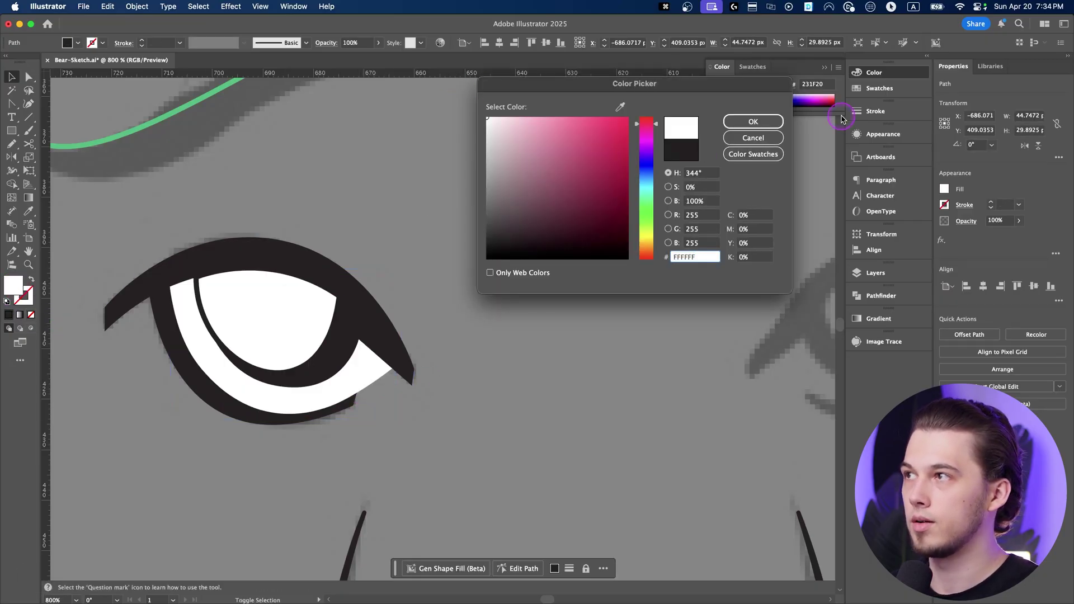
pyautogui.click(761, 121)
pyautogui.click(552, 353)
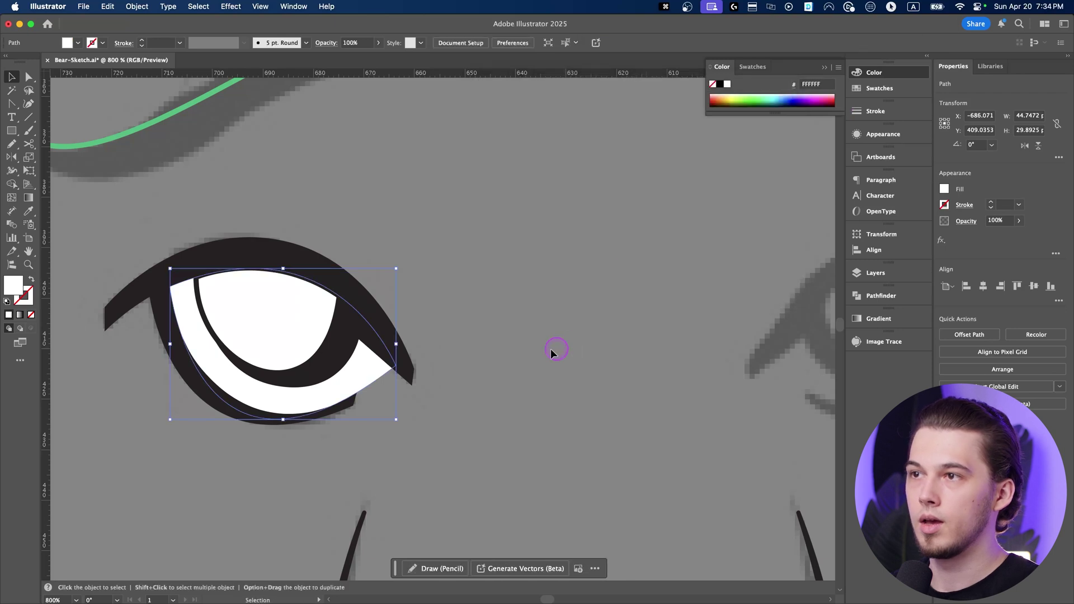
# Try a dark brown 331E12 fill on the almond-shaped eye base, move the shape aside and undo these changes
pyautogui.click(316, 350)
pyautogui.click(582, 241)
pyautogui.press('space')
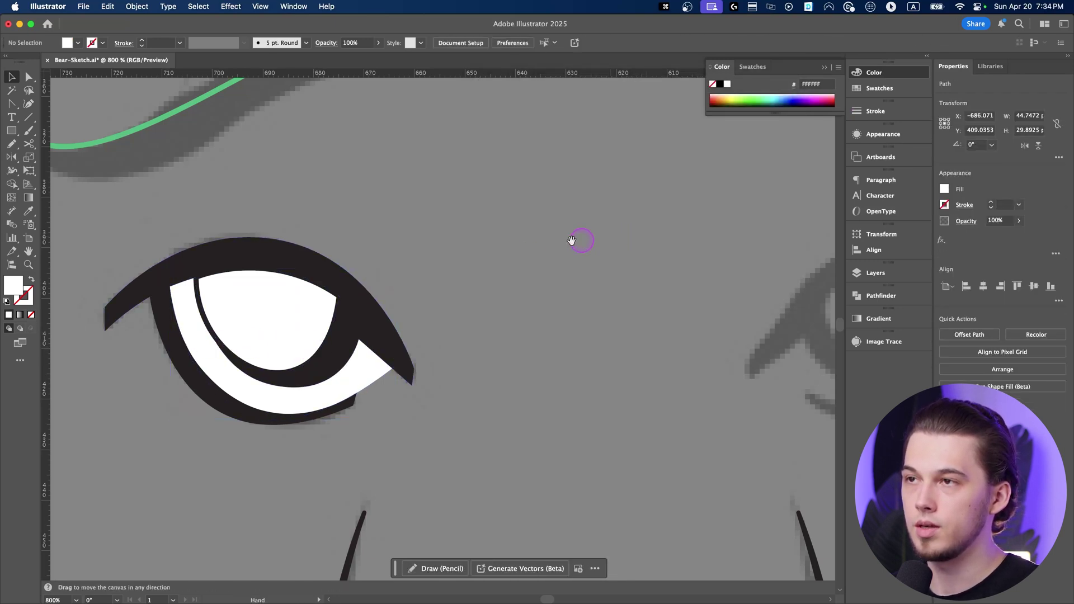
pyautogui.moveTo(572, 240); pyautogui.dragTo(682, 202)
pyautogui.press('a')
pyautogui.click(355, 289)
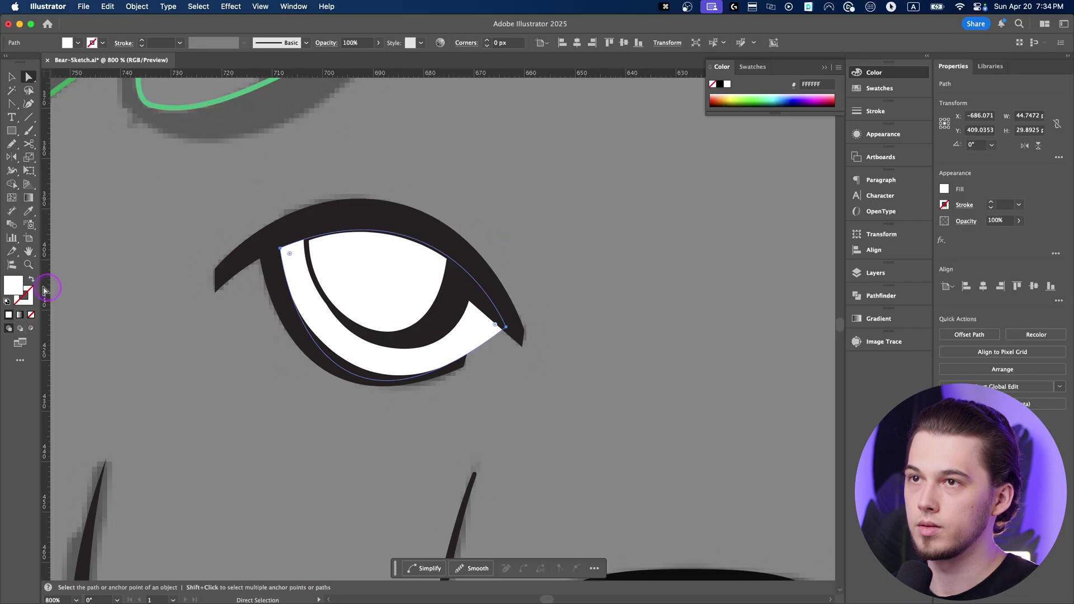
pyautogui.doubleClick(13, 288)
pyautogui.moveTo(645, 167); pyautogui.dragTo(648, 245)
pyautogui.moveTo(598, 215); pyautogui.dragTo(580, 226)
pyautogui.moveTo(648, 249); pyautogui.dragTo(647, 250)
pyautogui.moveTo(610, 218)
pyautogui.mouseDown()
pyautogui.moveTo(599, 208)
pyautogui.moveTo(582, 229)
pyautogui.mouseUp()
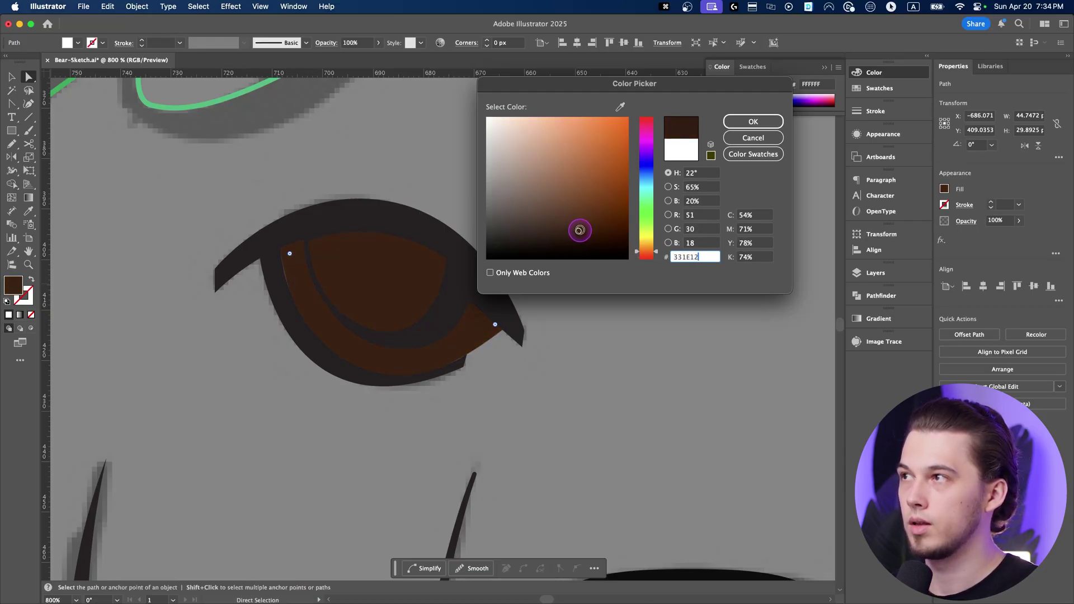
pyautogui.click(739, 125)
pyautogui.moveTo(403, 295); pyautogui.dragTo(556, 321)
pyautogui.press('super+z')
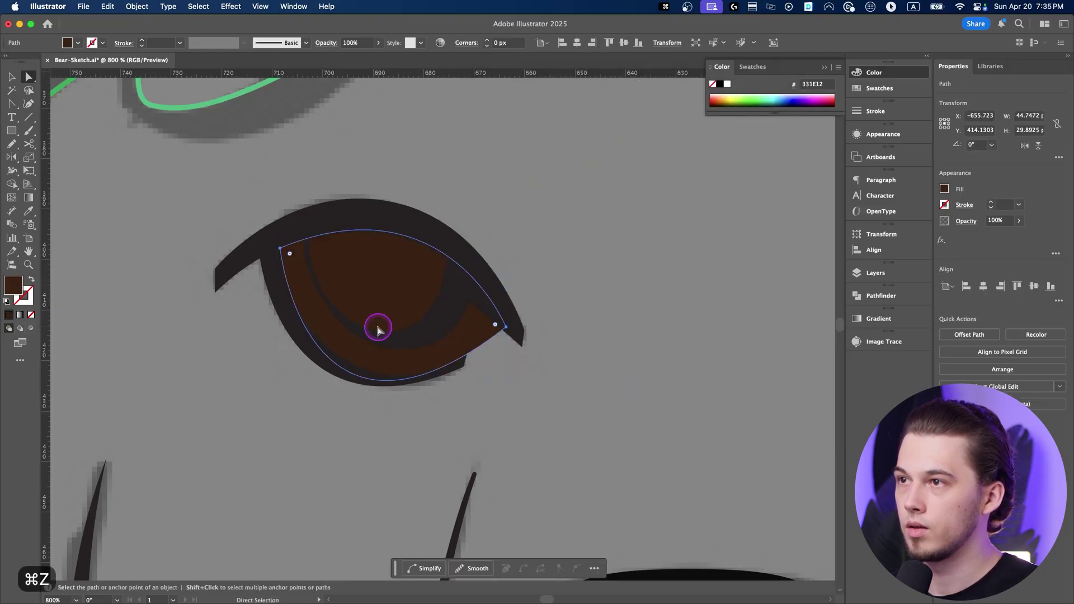
pyautogui.press('super+z')
pyautogui.press('super+z')
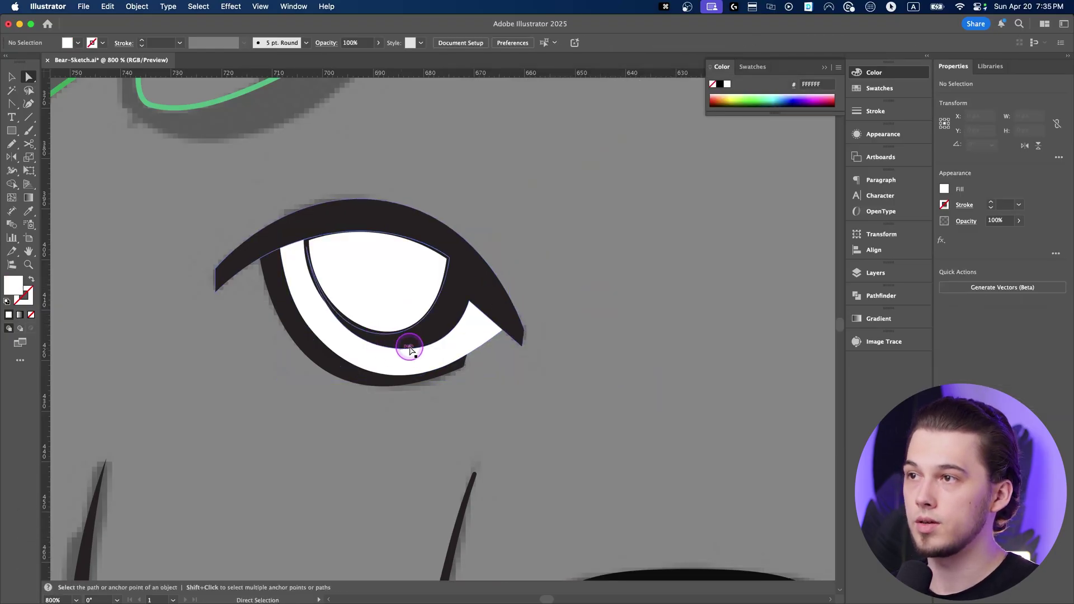
# Lock the white almond-shaped eye base in its original position, undoing its accidental move
pyautogui.click(411, 348)
pyautogui.moveTo(456, 338); pyautogui.dragTo(530, 360)
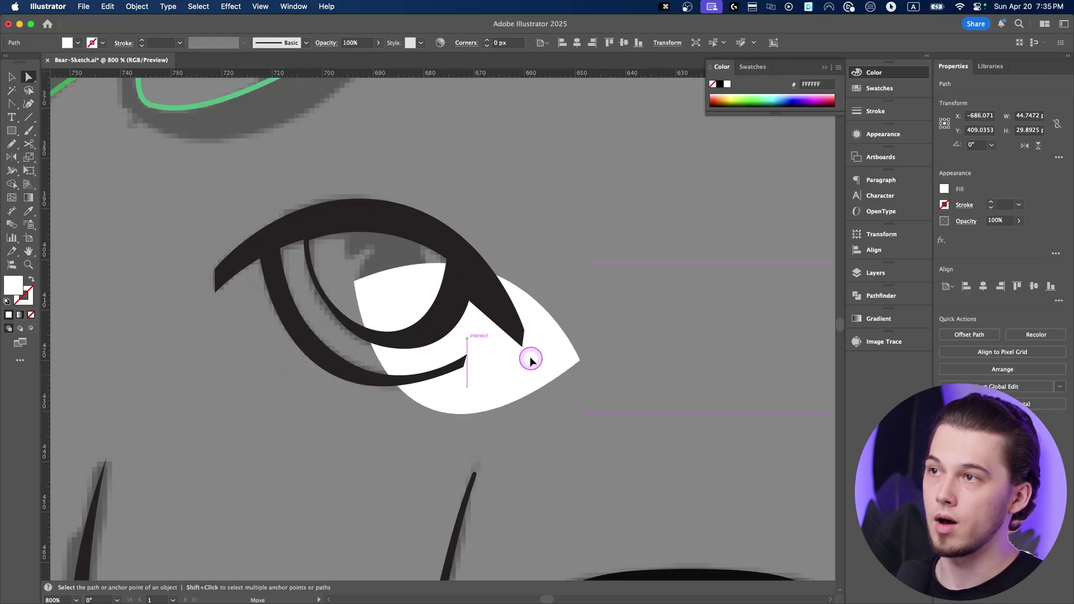
pyautogui.press('super+z')
pyautogui.press('super+z')
pyautogui.press('super+2')
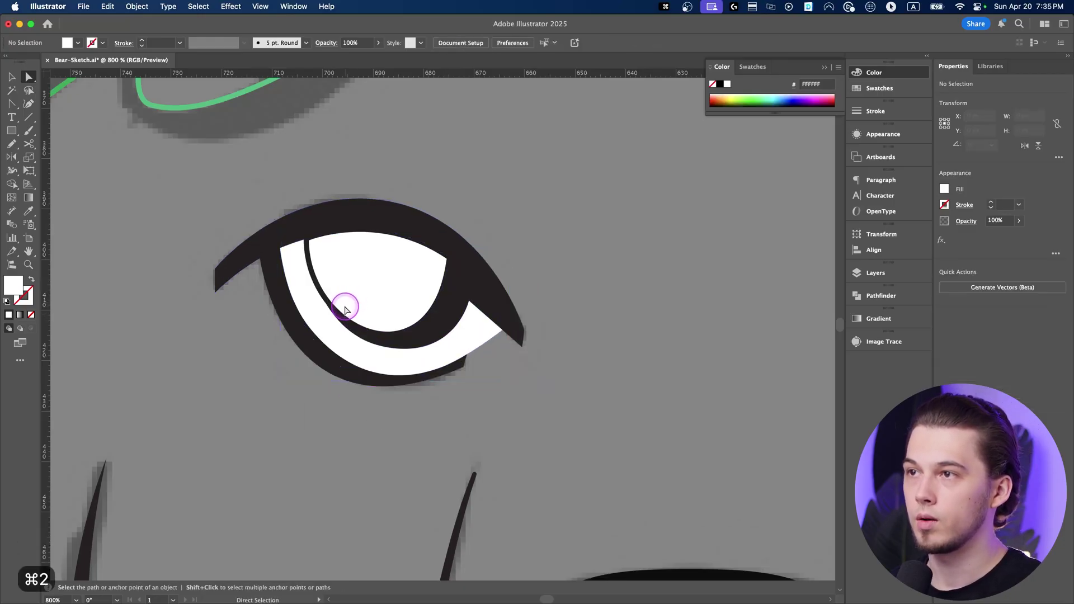
pyautogui.click(427, 318)
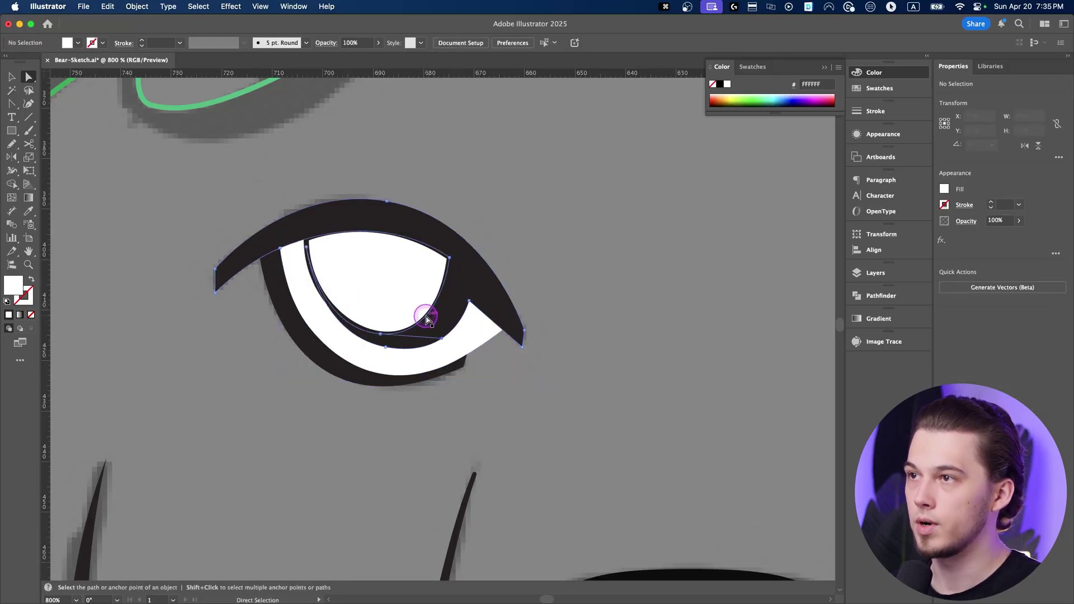
pyautogui.moveTo(427, 319); pyautogui.dragTo(364, 336)
pyautogui.press('super+z')
# Select the left iris path and swap its 1 pt stroke for a solid dark 231F20 fill
pyautogui.click(388, 257)
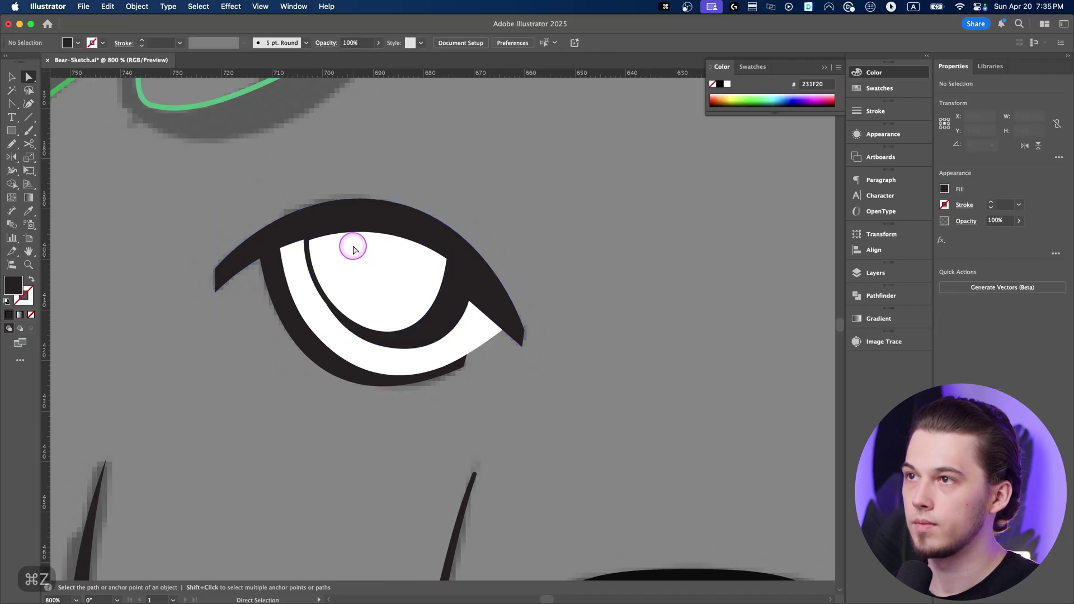
pyautogui.scroll(2, 314, 240)
pyautogui.click(305, 245)
pyautogui.scroll(2, 296, 241)
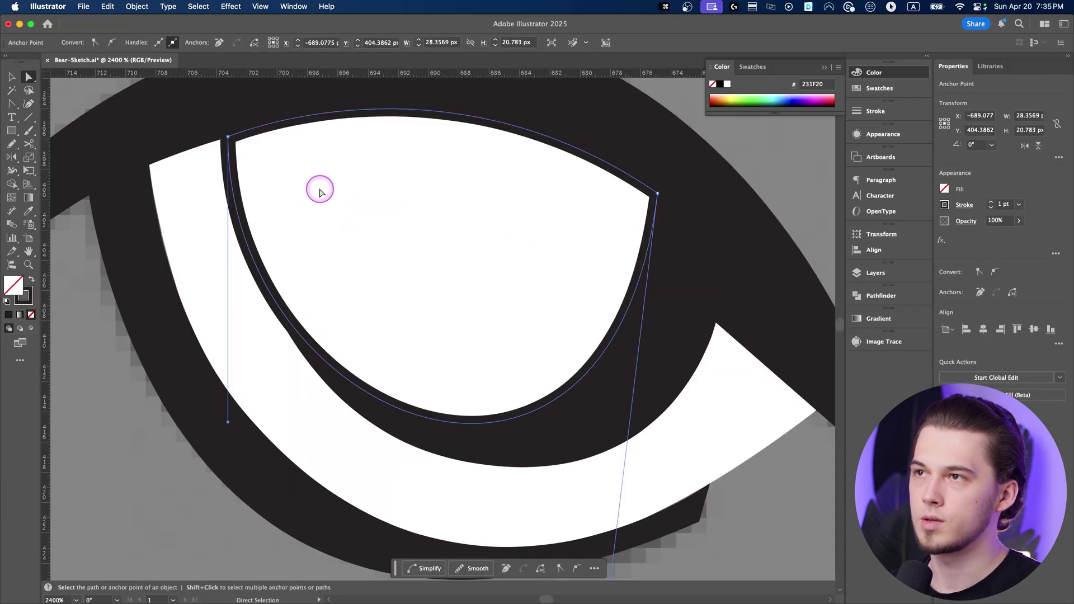
pyautogui.scroll(-3, 329, 201)
pyautogui.hotkey('shift', 'x')
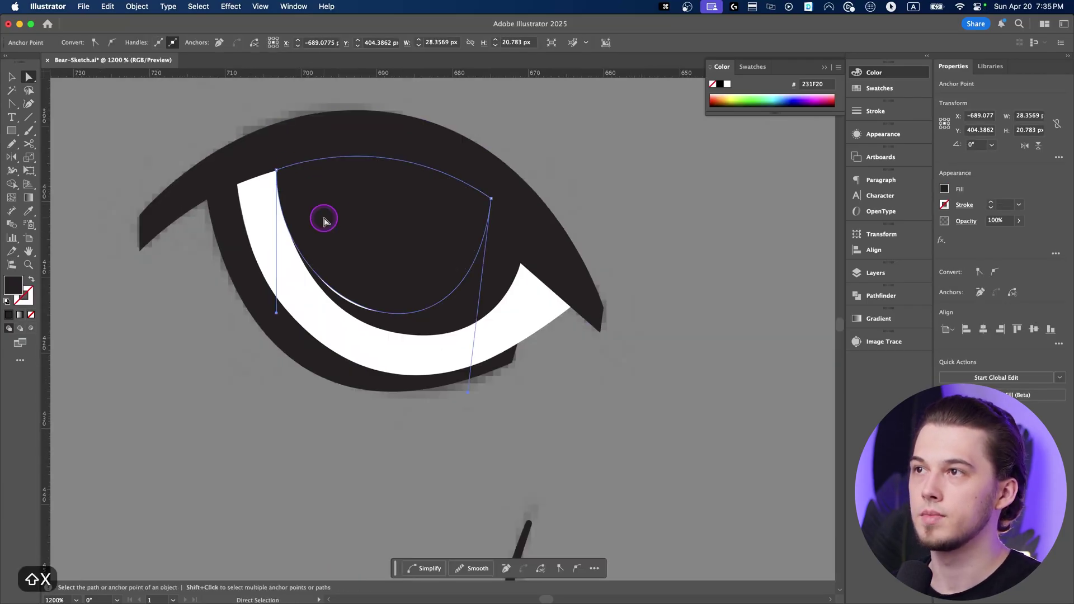
# Change the left iris fill to dark brown 3A271F
pyautogui.doubleClick(12, 285)
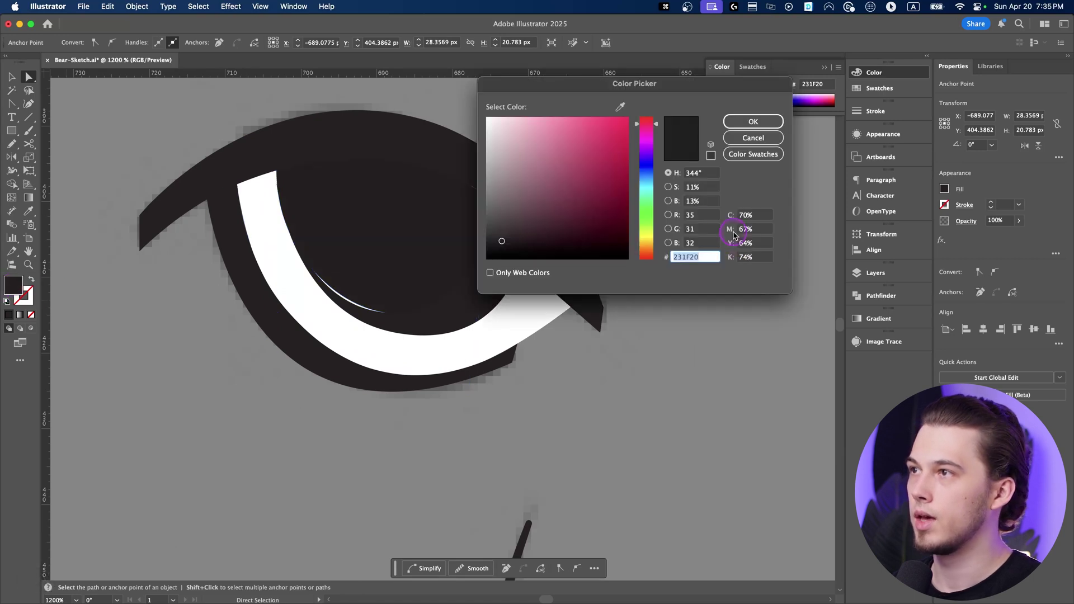
pyautogui.moveTo(645, 238); pyautogui.dragTo(645, 252)
pyautogui.moveTo(571, 223); pyautogui.dragTo(554, 226)
pyautogui.click(737, 119)
pyautogui.press('super+z')
# Reshape the lower curve of the left iris by adjusting its upper outer corner handle to follow the dark eyelid shape
pyautogui.hotkey('shift', 'c')
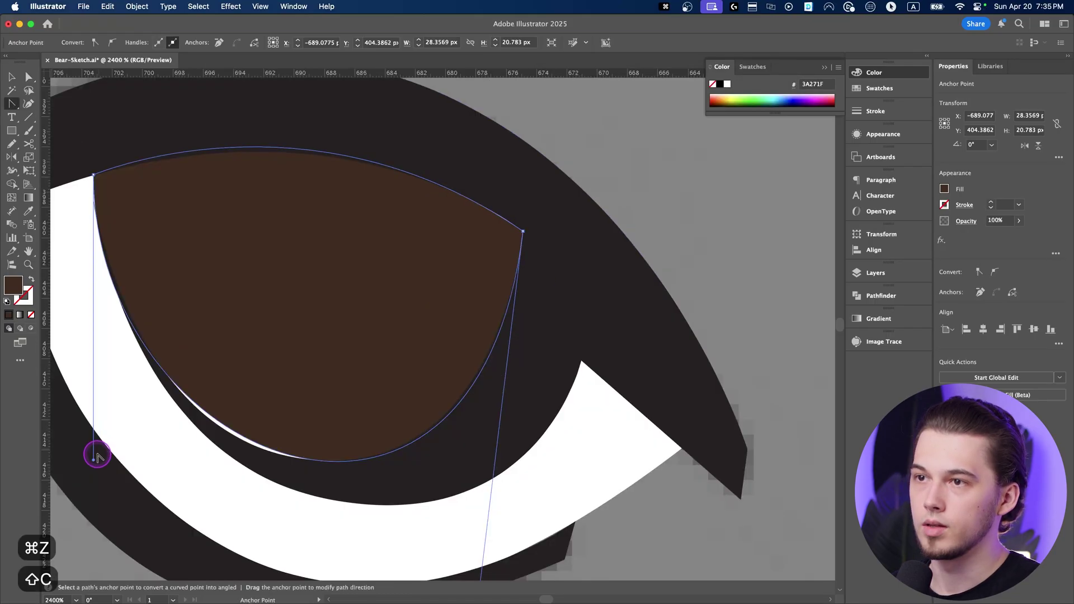
pyautogui.moveTo(95, 462); pyautogui.dragTo(105, 479)
pyautogui.moveTo(479, 124); pyautogui.dragTo(540, 226)
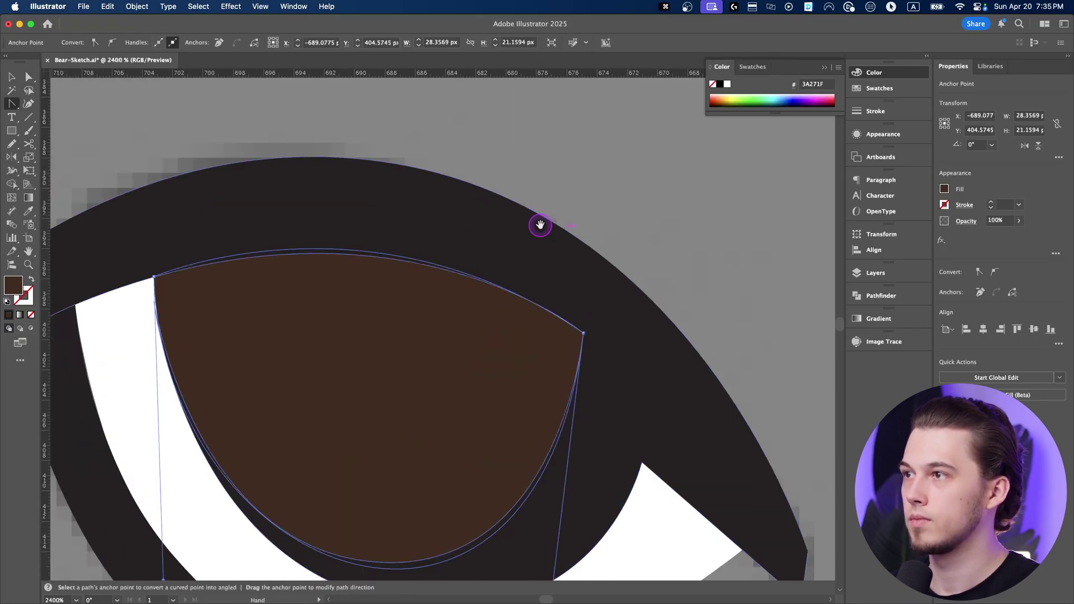
pyautogui.press('a')
pyautogui.moveTo(584, 333)
pyautogui.mouseDown()
pyautogui.moveTo(599, 321)
pyautogui.moveTo(586, 329)
pyautogui.mouseUp()
pyautogui.scroll(2, 577, 340)
pyautogui.click(583, 332)
pyautogui.scroll(-6, 270, 229)
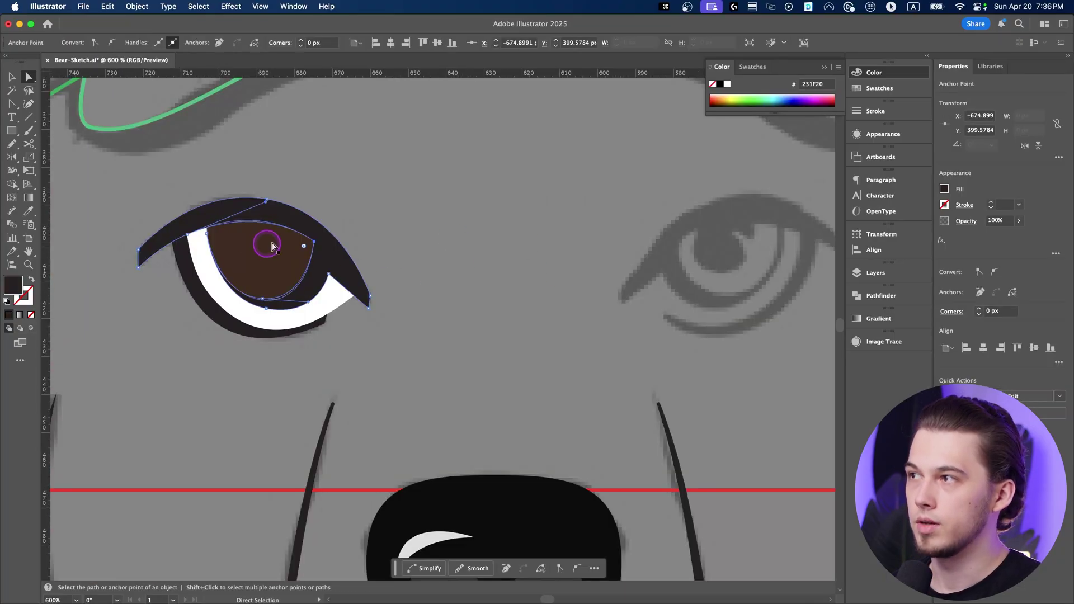
pyautogui.moveTo(355, 208); pyautogui.dragTo(461, 242)
pyautogui.click(461, 242)
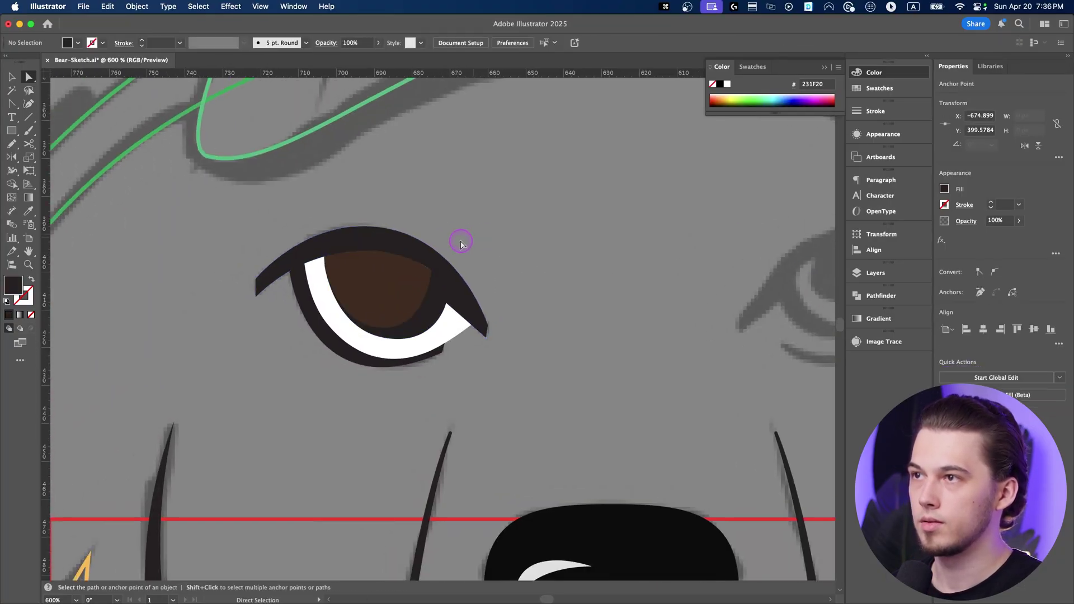
# Group the left eye shapes in their original position and lower the group's opacity to 49%
pyautogui.moveTo(391, 336); pyautogui.dragTo(201, 331)
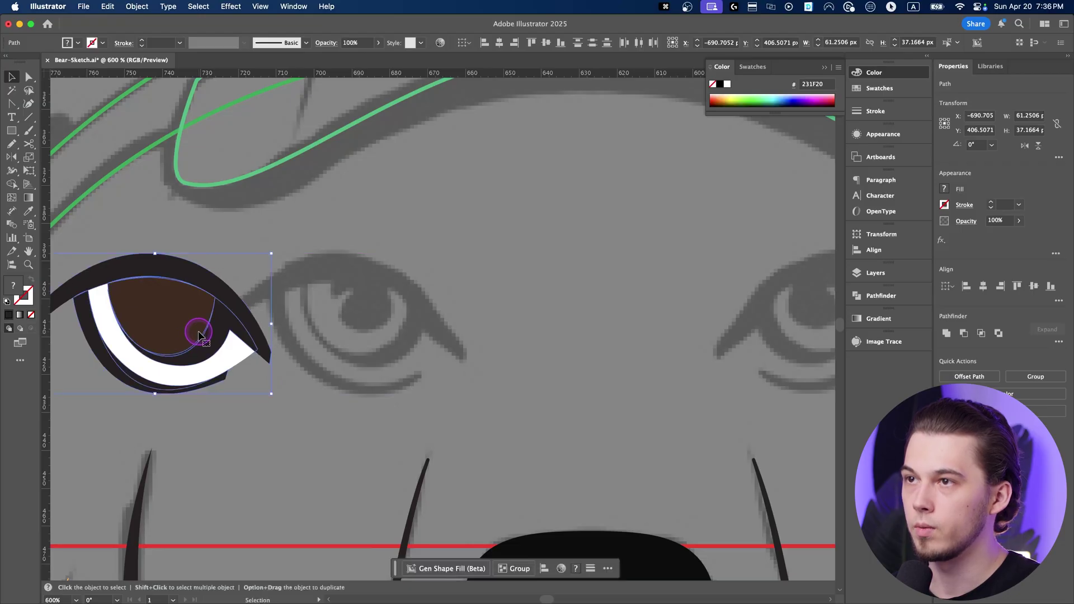
pyautogui.press('super+z')
pyautogui.click(379, 43)
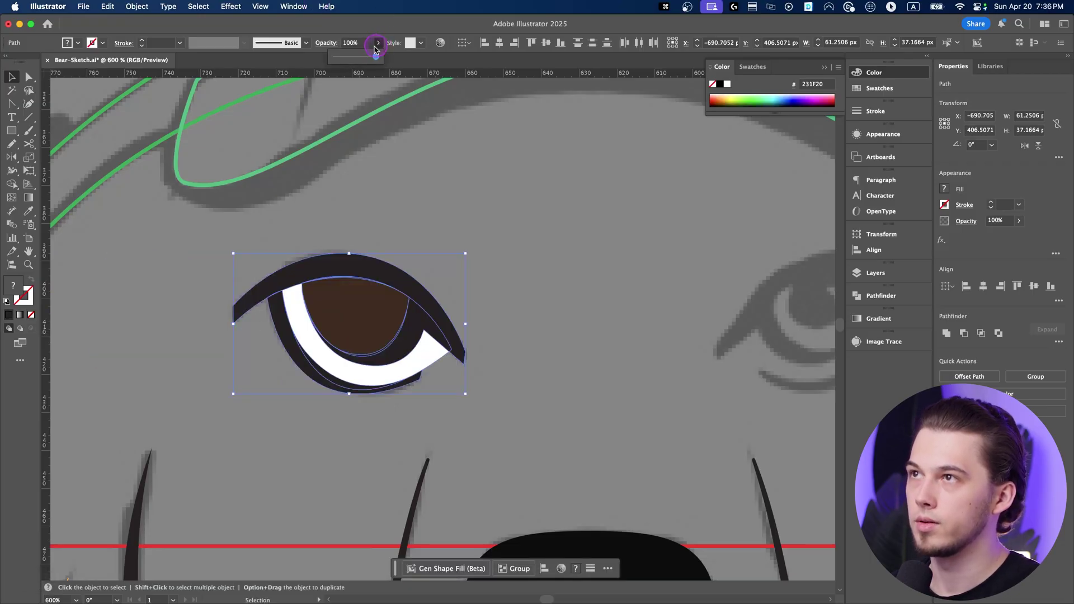
pyautogui.press('super+g')
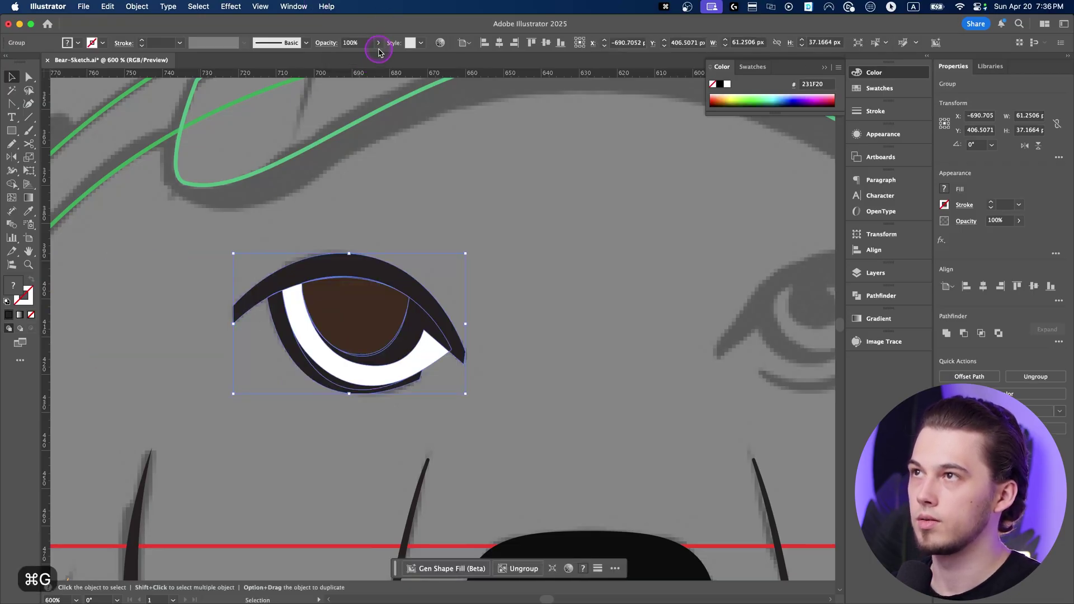
pyautogui.moveTo(376, 56); pyautogui.dragTo(356, 57)
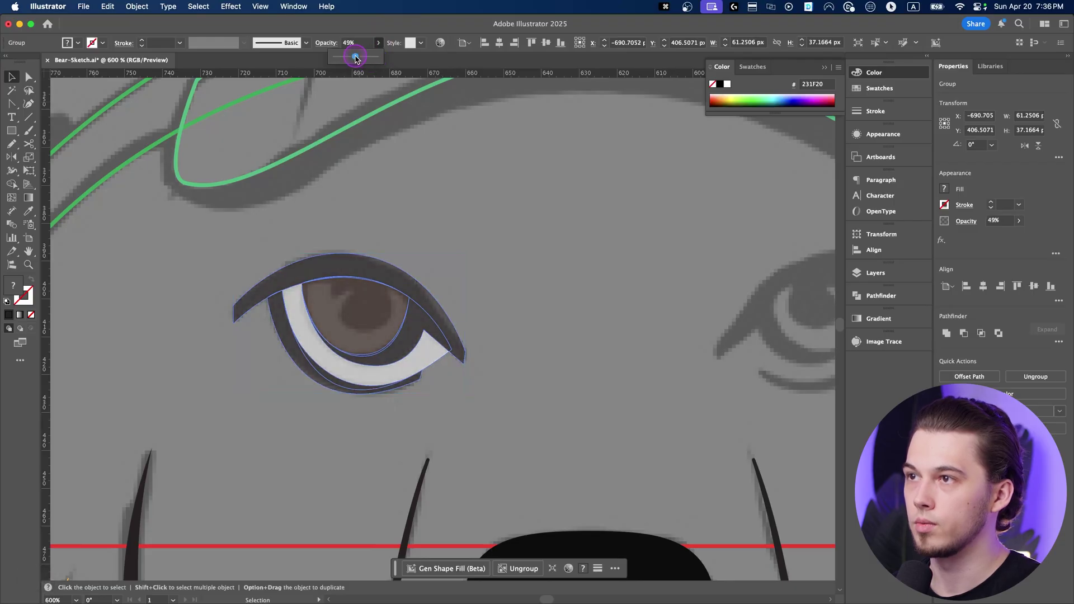
pyautogui.click(415, 180)
# Draw a closed, dark-filled pupil with a notched upper outer edge inside the left iris, tracing the sketch with the Pen tool
pyautogui.scroll(1, 334, 327)
pyautogui.scroll(1, 340, 316)
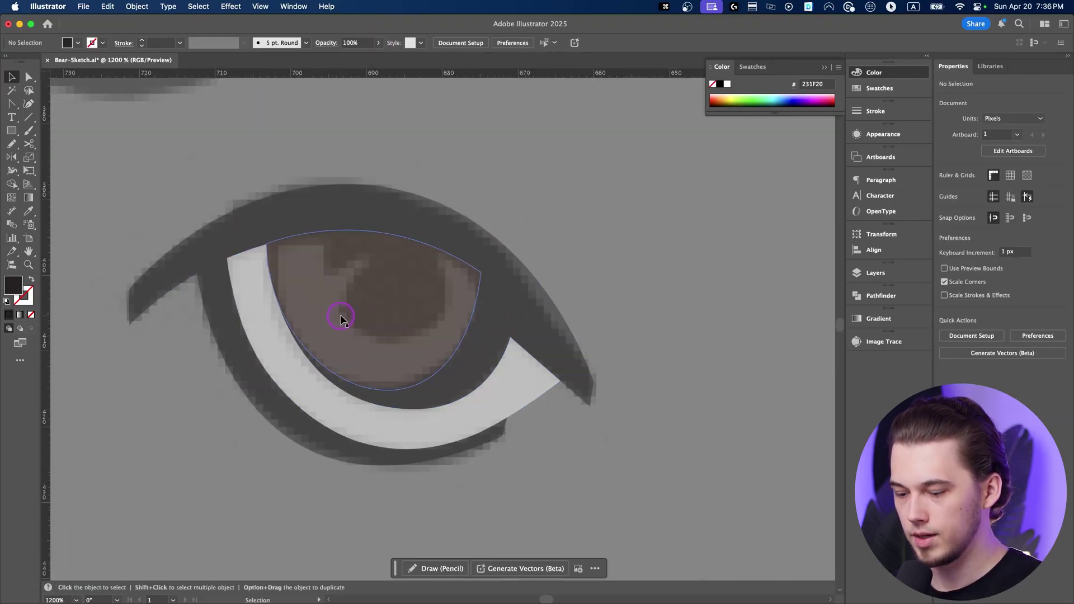
pyautogui.press('p')
pyautogui.click(326, 233)
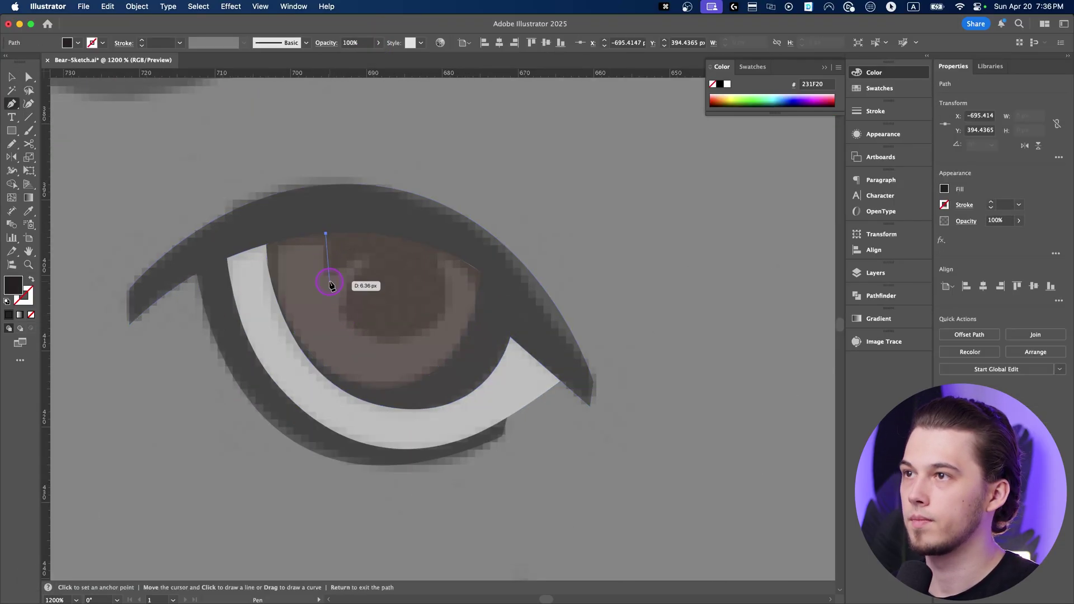
pyautogui.click(325, 274)
pyautogui.click(366, 255)
pyautogui.click(342, 291)
pyautogui.moveTo(419, 332); pyautogui.dragTo(461, 315)
pyautogui.moveTo(432, 246); pyautogui.dragTo(413, 230)
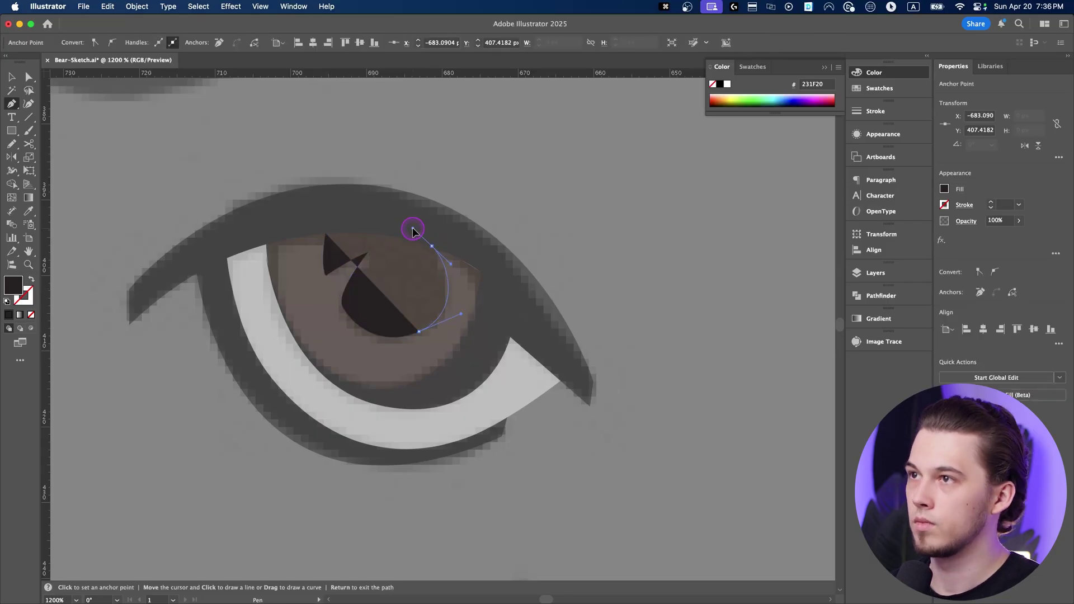
pyautogui.click(326, 233)
pyautogui.press('v')
pyautogui.scroll(-5, 389, 320)
pyautogui.click(317, 320)
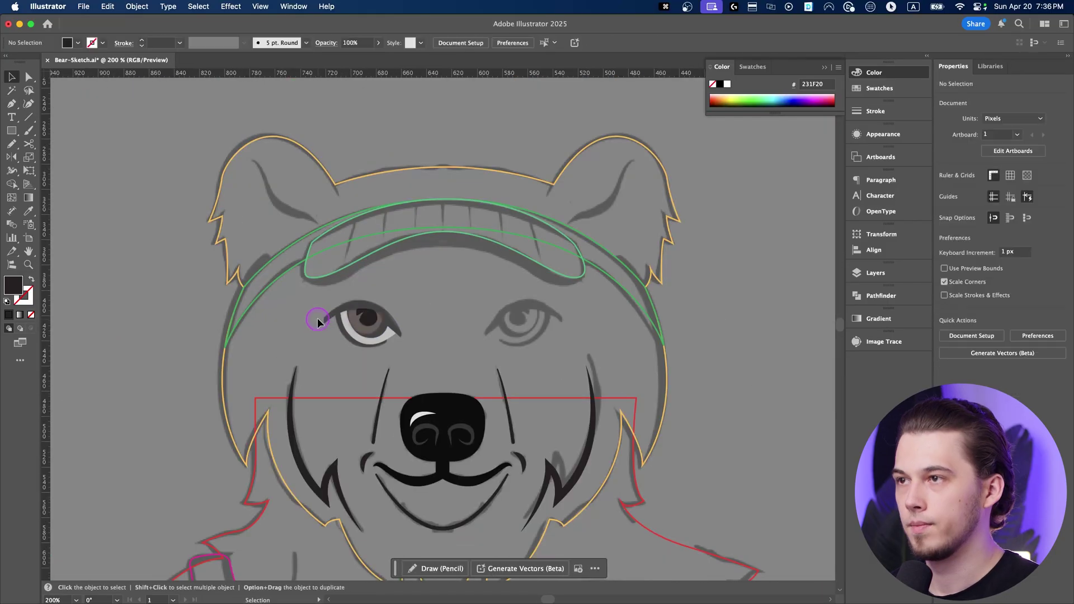
# Unlock all locked objects and lock the bear sketch image again
pyautogui.press('super+alt')
pyautogui.press('alt+super+2')
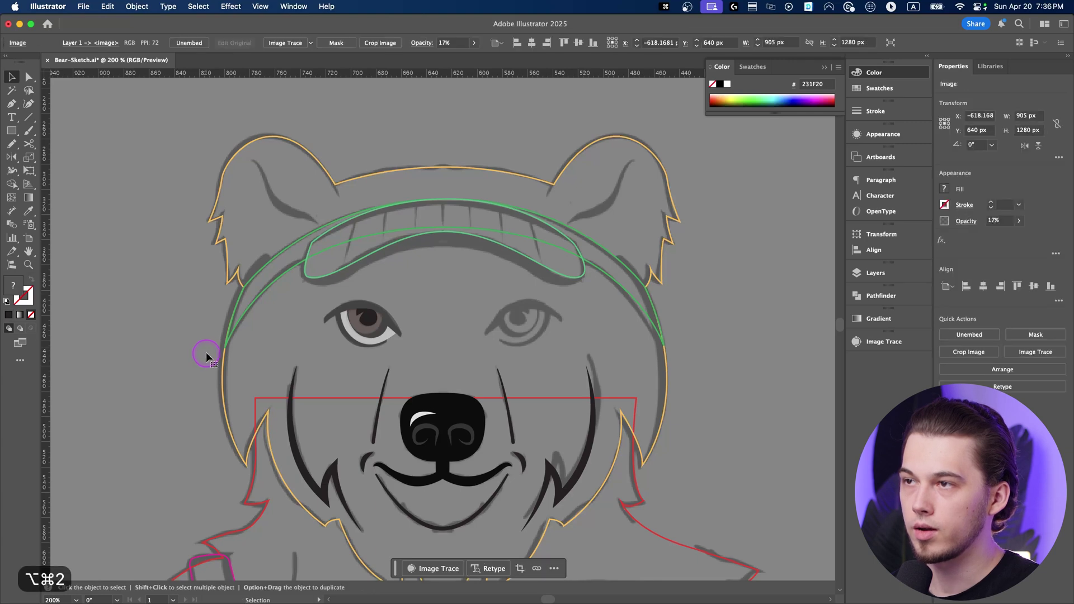
pyautogui.press('super+minus')
pyautogui.press('super+minus')
pyautogui.press('super+minus')
pyautogui.press('super+minus')
pyautogui.press('super+minus')
pyautogui.press('super+2')
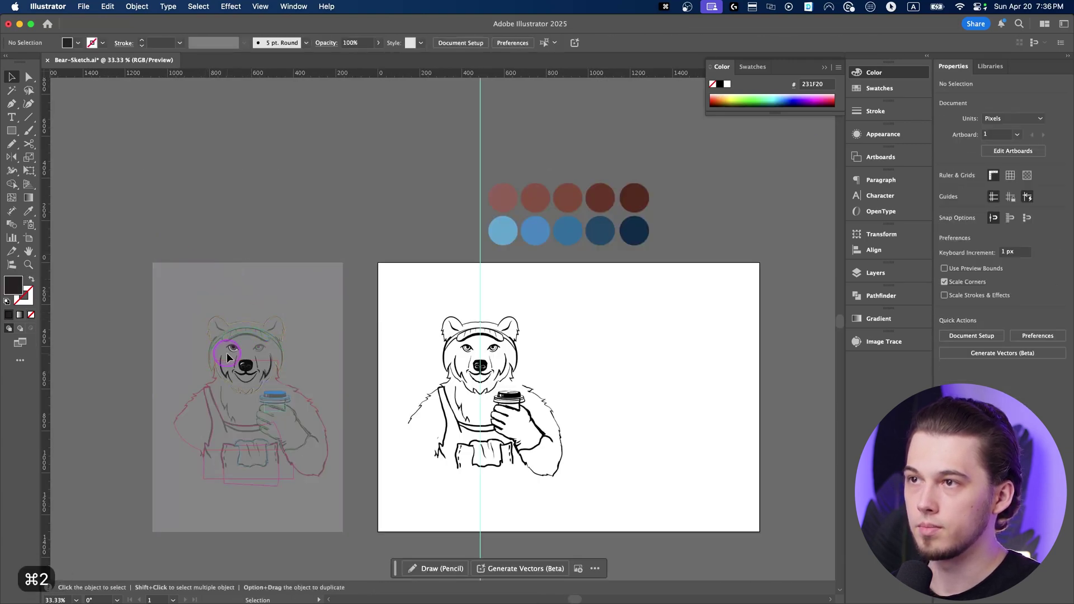
# Select all left eye shapes, including the pupil, and set their opacity to 100%
pyautogui.scroll(7, 228, 352)
pyautogui.moveTo(379, 229); pyautogui.dragTo(228, 347)
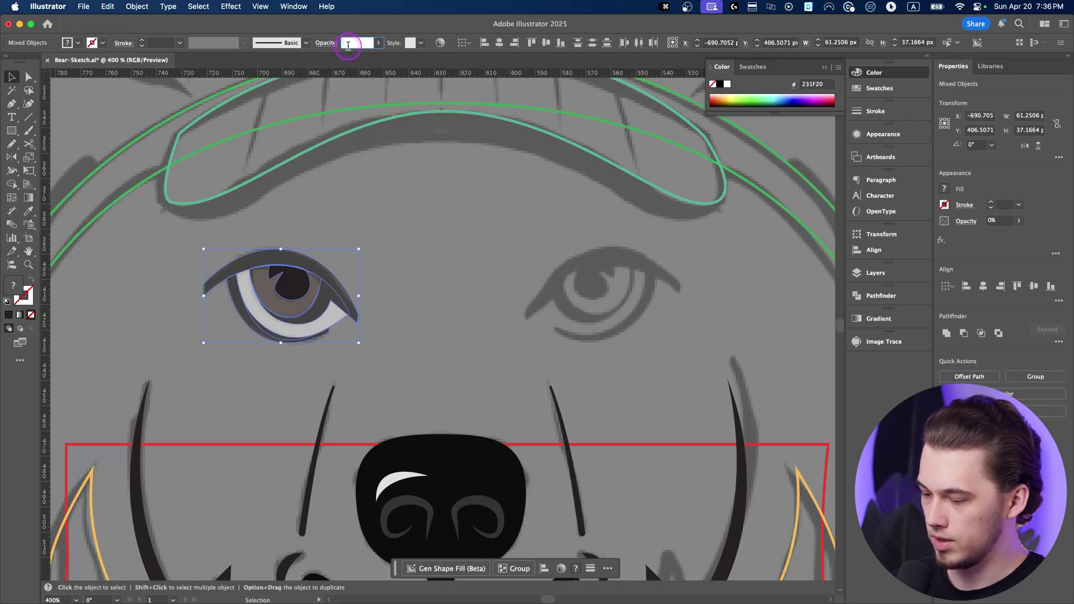
pyautogui.write('100')
pyautogui.press('Return')
pyautogui.click(483, 277)
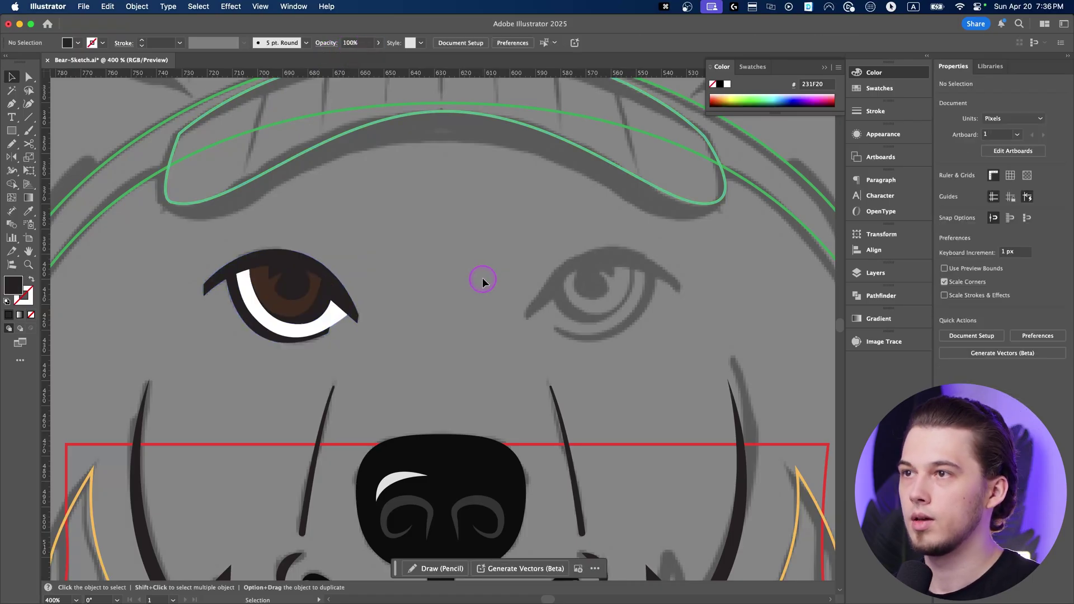
# Change the left iris fill to medium blue 4E79B7
pyautogui.scroll(-5, 482, 278)
pyautogui.scroll(7, 427, 324)
pyautogui.press('a')
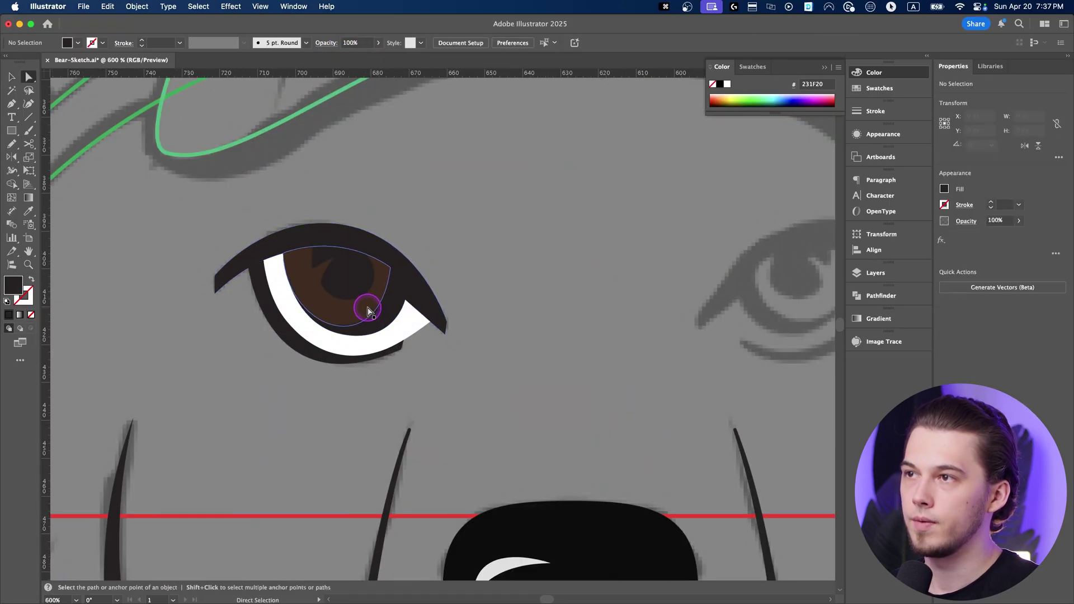
pyautogui.click(360, 311)
pyautogui.click(16, 287)
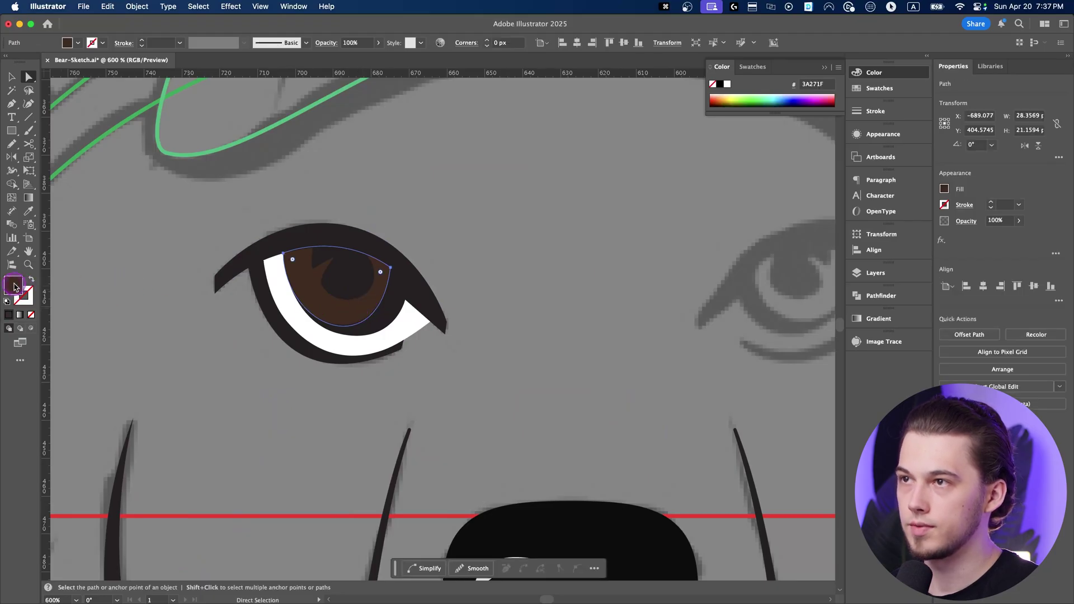
pyautogui.doubleClick(16, 288)
pyautogui.moveTo(578, 212)
pyautogui.mouseDown()
pyautogui.moveTo(540, 188)
pyautogui.moveTo(534, 160)
pyautogui.moveTo(564, 168)
pyautogui.moveTo(565, 154)
pyautogui.moveTo(574, 188)
pyautogui.mouseUp()
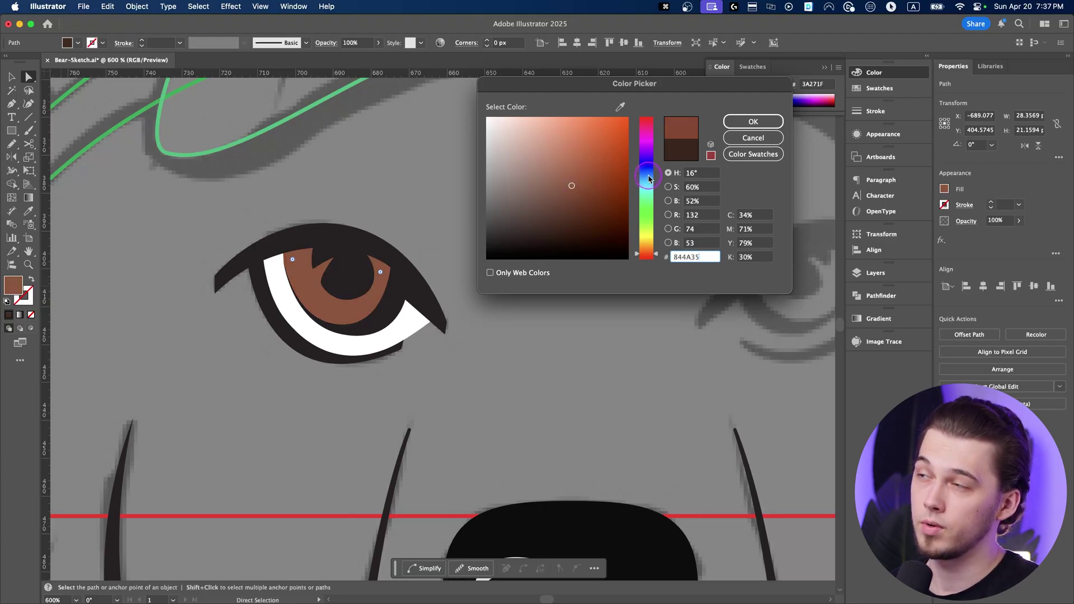
pyautogui.moveTo(649, 253); pyautogui.dragTo(650, 177)
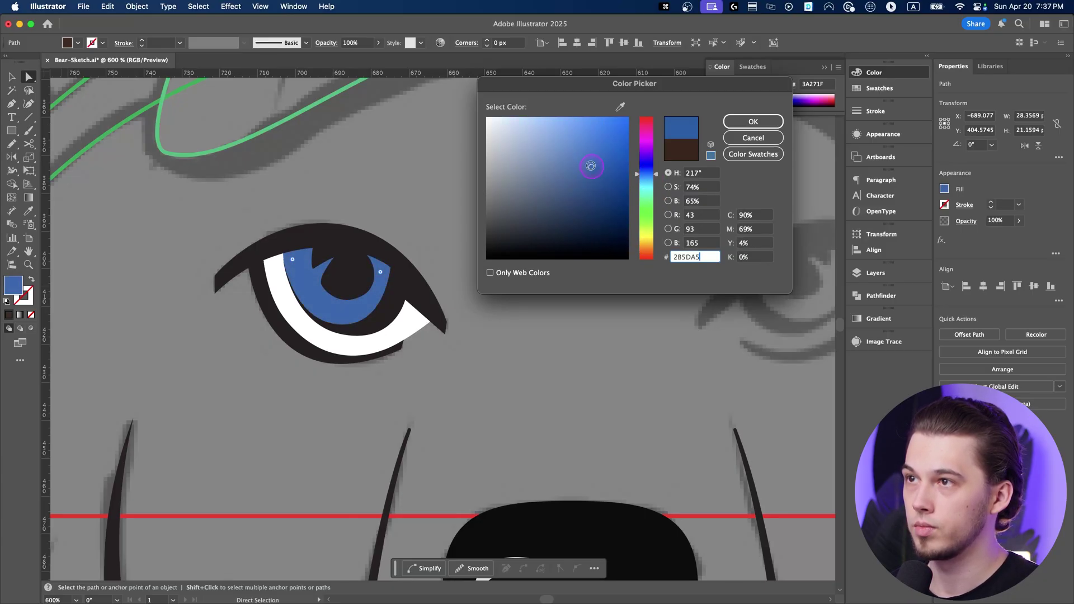
pyautogui.moveTo(588, 163); pyautogui.dragTo(566, 155)
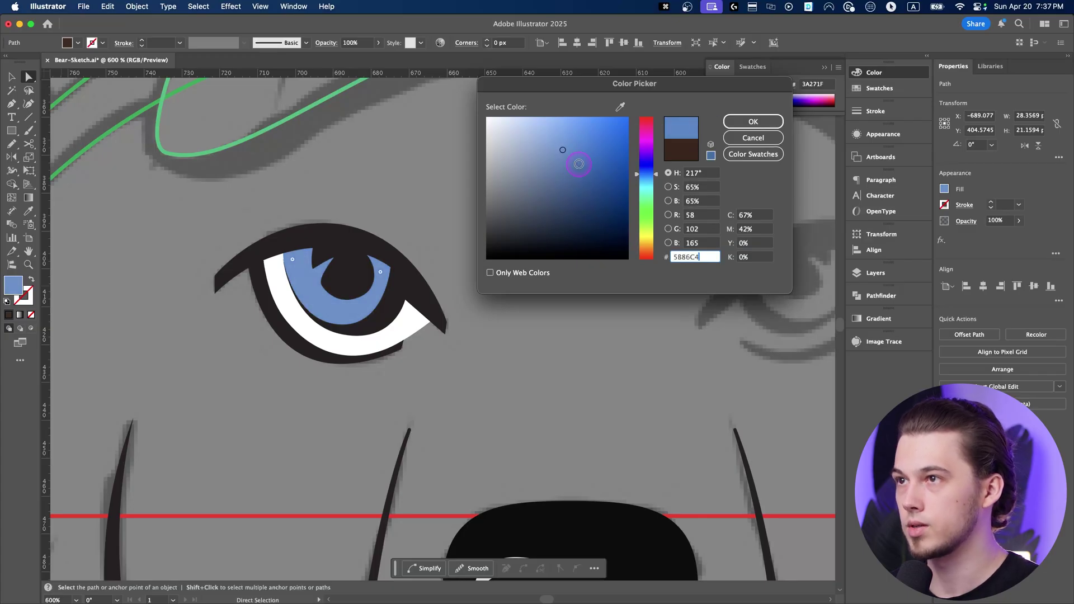
pyautogui.click(743, 121)
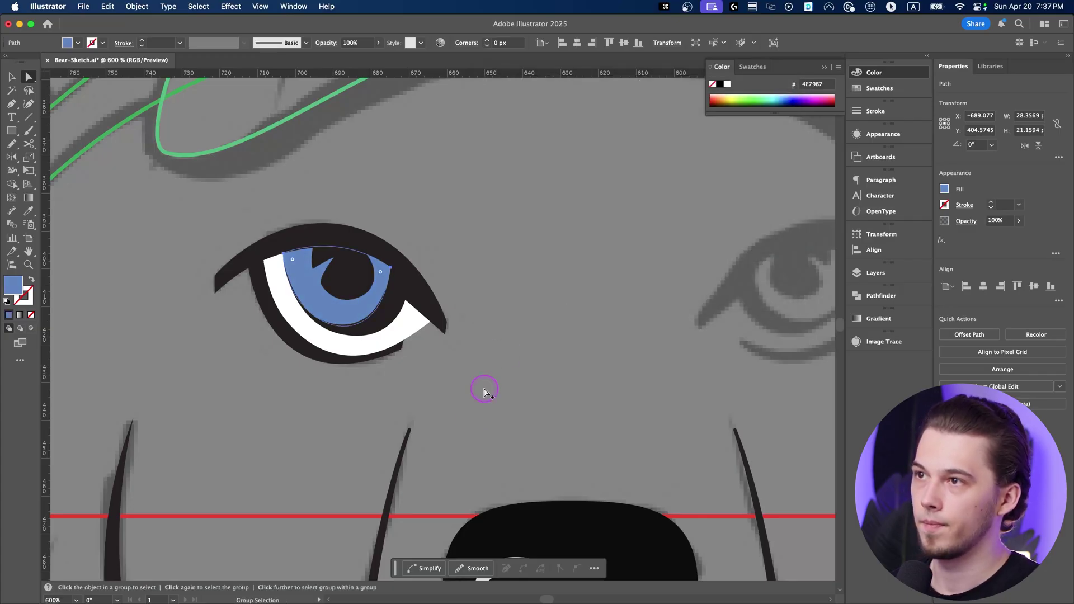
pyautogui.scroll(-6, 479, 391)
pyautogui.click(378, 373)
# Round the two sharp corners at the inner tip of the left eye's upper eyelid shape
pyautogui.press('v')
pyautogui.scroll(5, 478, 415)
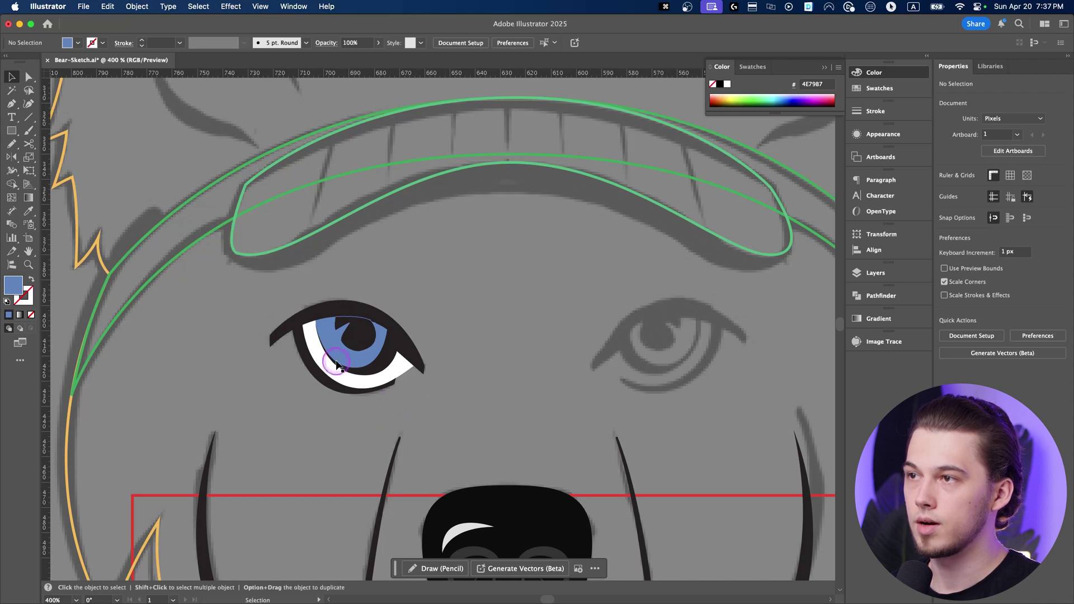
pyautogui.scroll(4, 404, 389)
pyautogui.press('a')
pyautogui.click(425, 367)
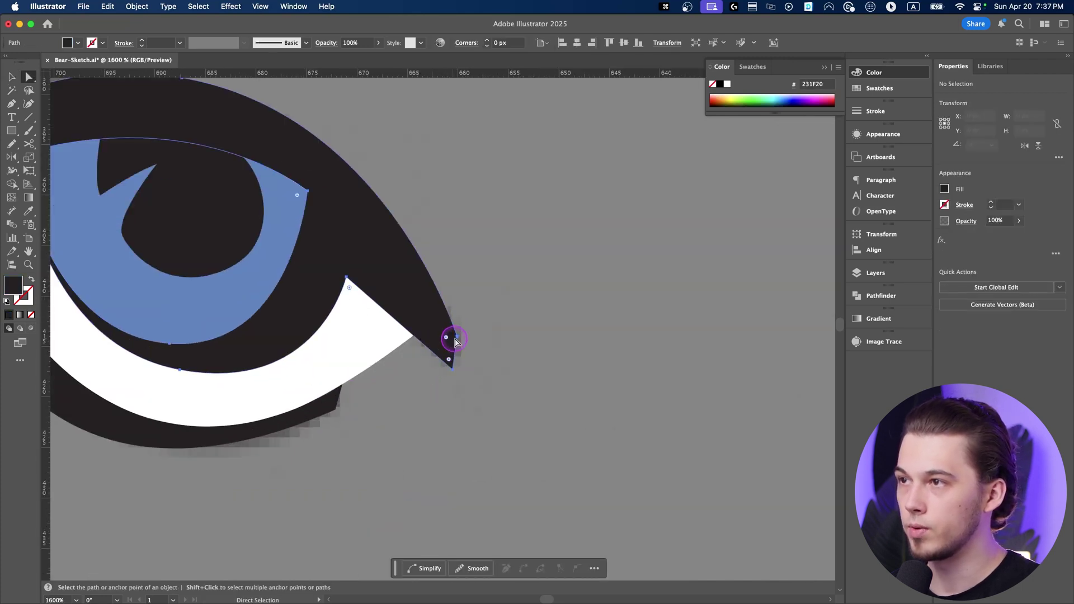
pyautogui.moveTo(456, 337); pyautogui.dragTo(445, 334)
pyautogui.press('super+z')
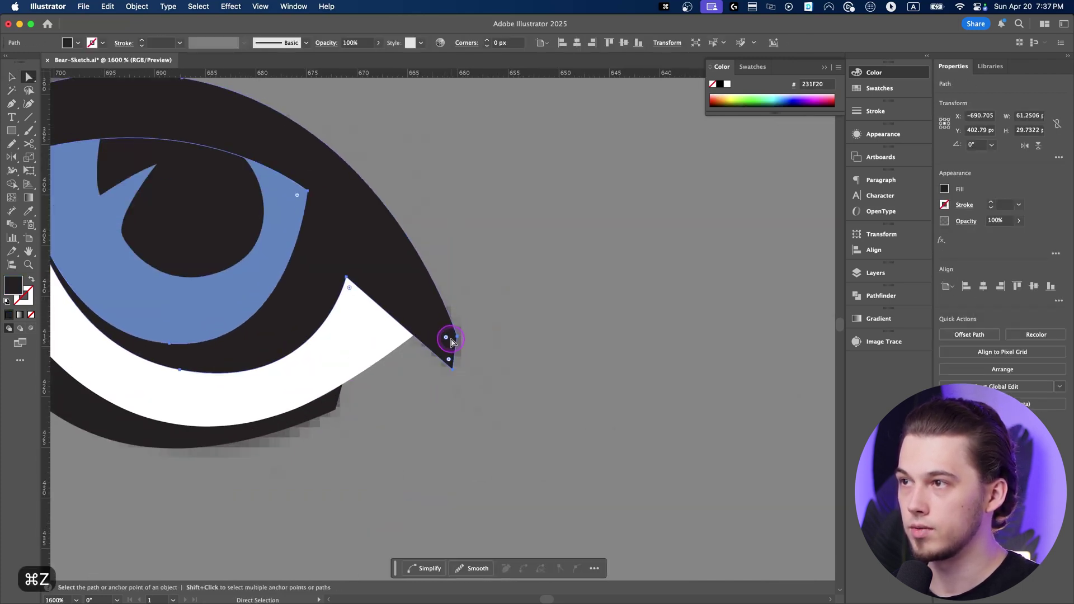
pyautogui.click(457, 337)
pyautogui.moveTo(446, 338)
pyautogui.mouseDown()
pyautogui.moveTo(436, 334)
pyautogui.moveTo(444, 353)
pyautogui.mouseUp()
pyautogui.click(453, 369)
pyautogui.click(531, 370)
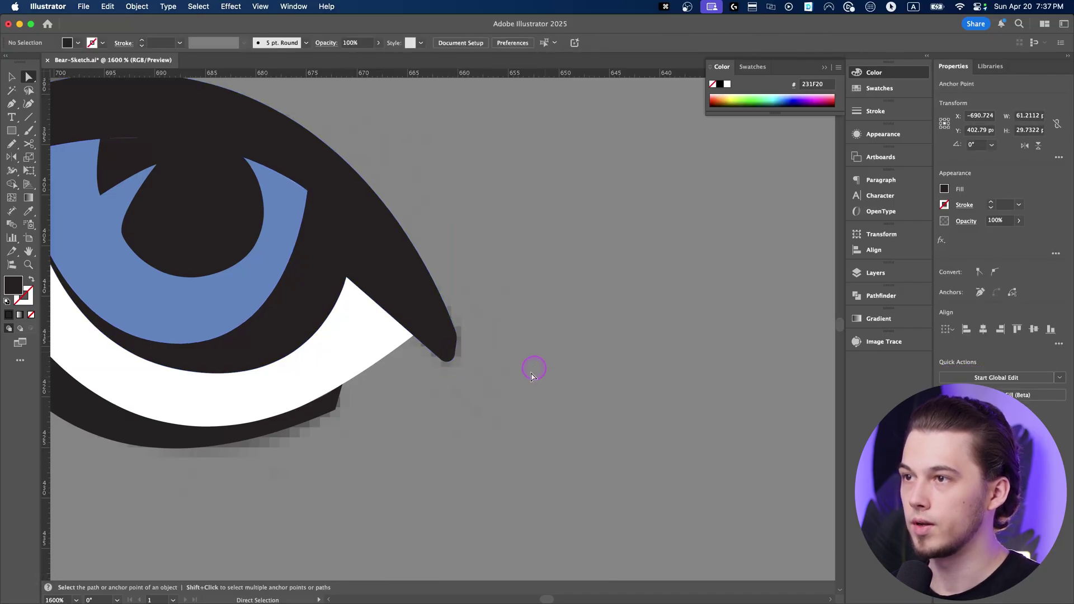
# Duplicate the complete left eye, flip the copy horizontally and place it over the sketched right eye
pyautogui.scroll(-3, 447, 458)
pyautogui.scroll(-2, 448, 464)
pyautogui.press('v')
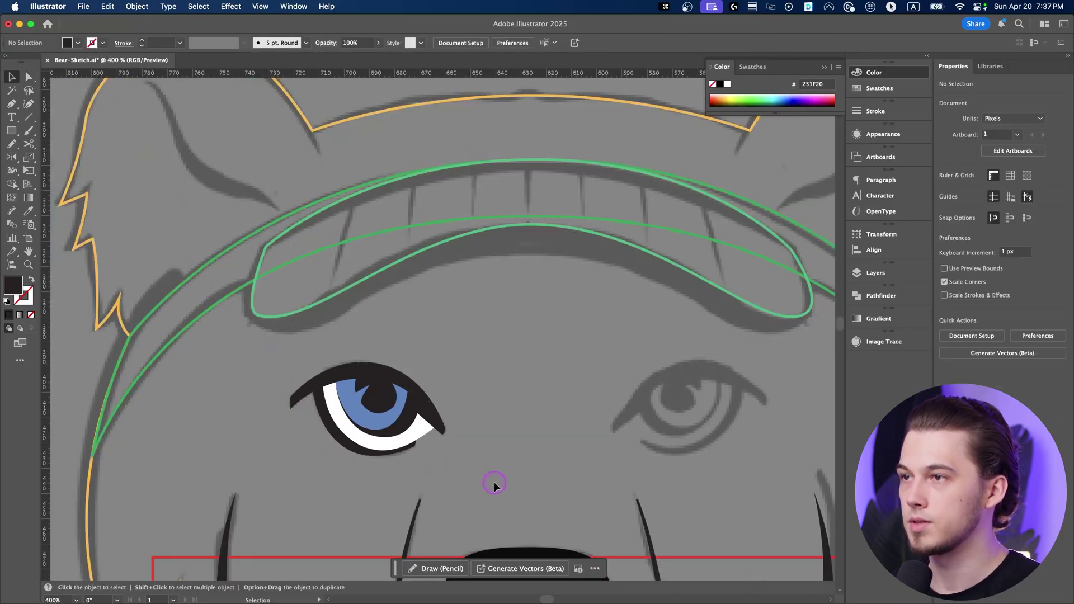
pyautogui.click(414, 379)
pyautogui.moveTo(414, 378); pyautogui.dragTo(773, 378)
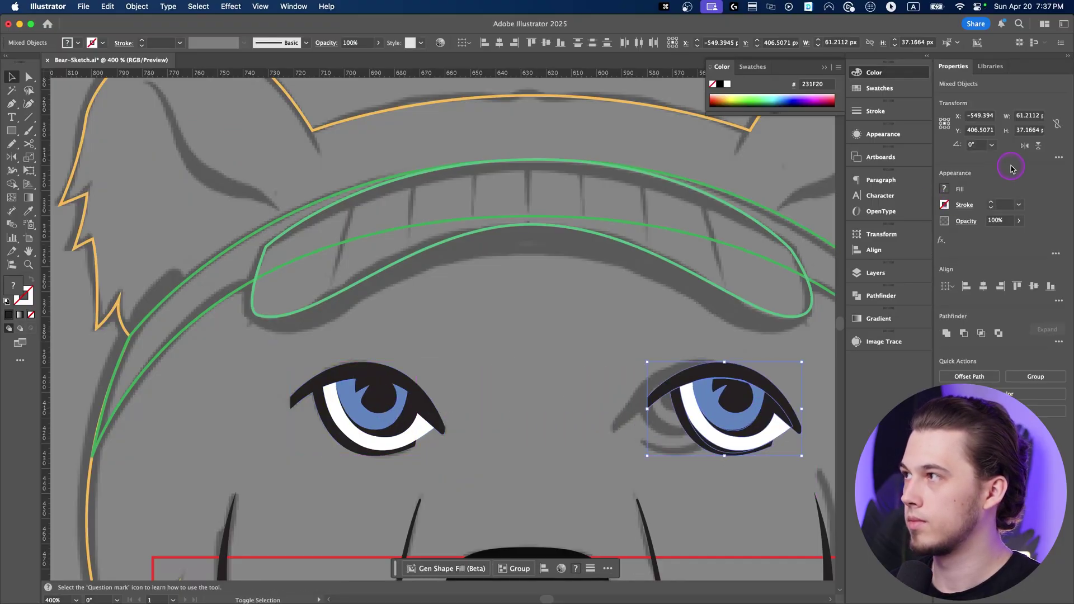
pyautogui.click(1024, 147)
pyautogui.moveTo(670, 446); pyautogui.dragTo(540, 343)
pyautogui.scroll(-3, 634, 445)
pyautogui.click(704, 363)
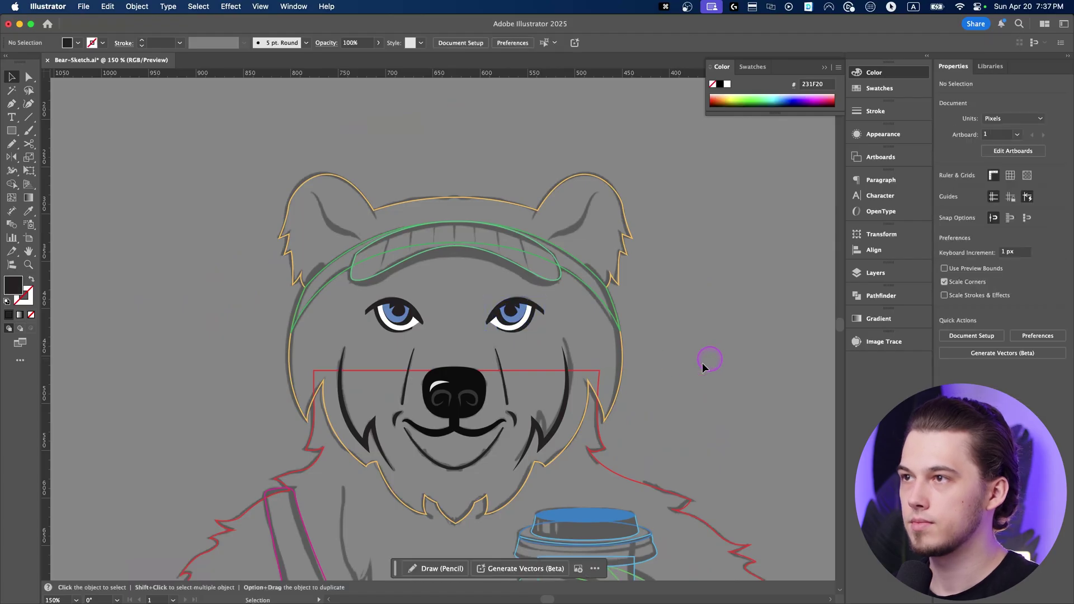
pyautogui.scroll(-5, 518, 338)
pyautogui.scroll(1, 393, 346)
pyautogui.press('p')
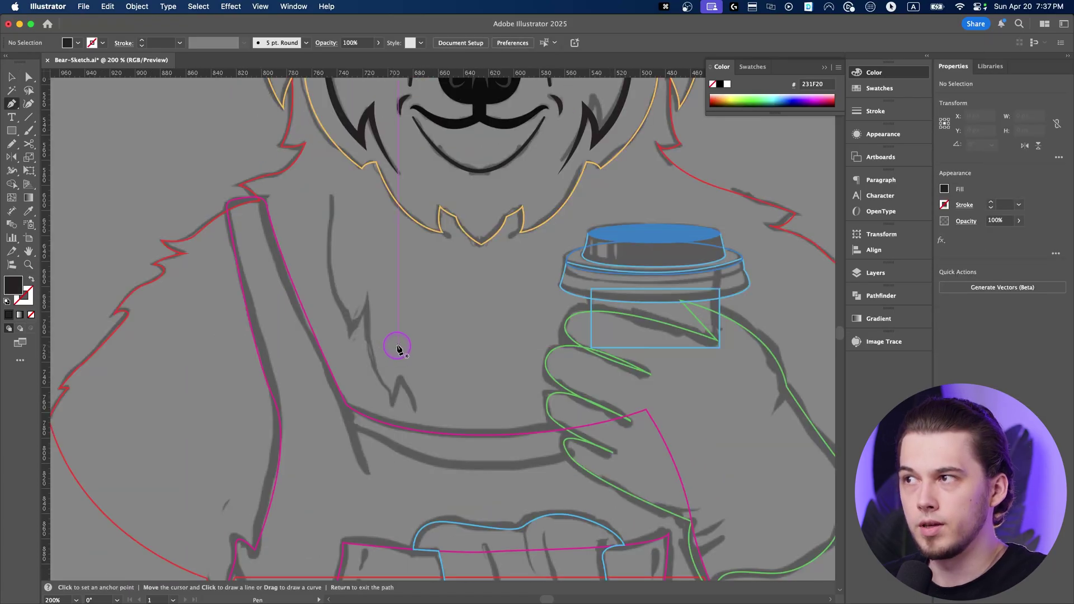
pyautogui.scroll(-2, 423, 323)
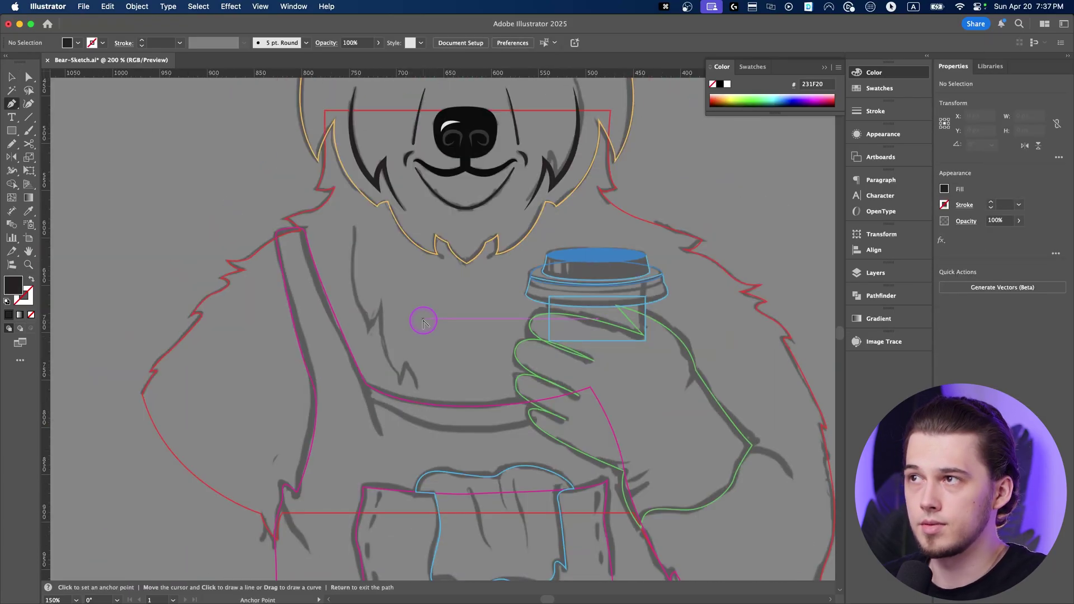
pyautogui.scroll(5, 447, 247)
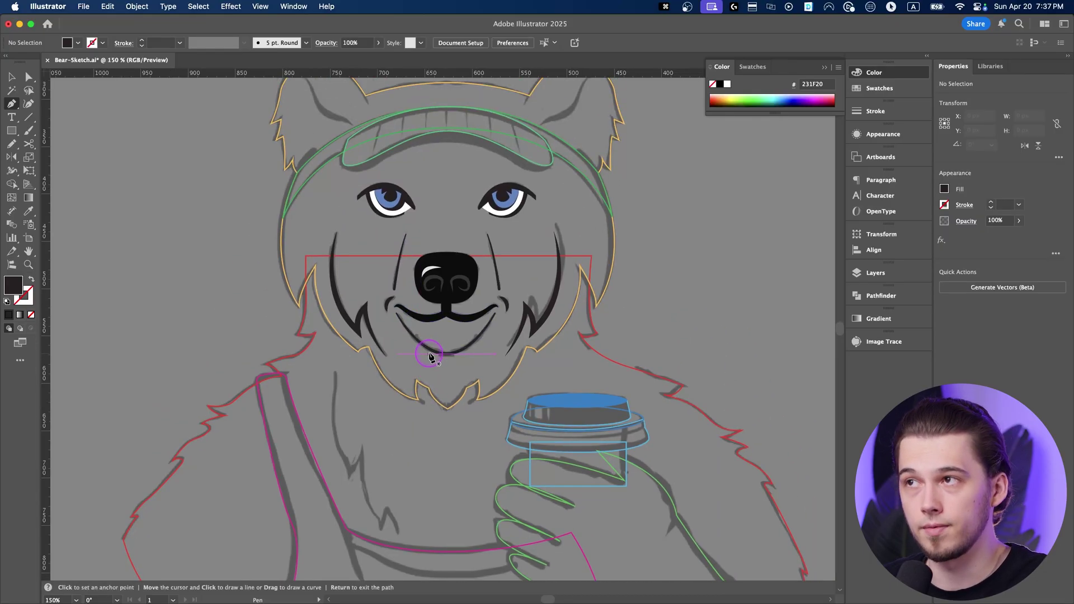
pyautogui.press('Return')
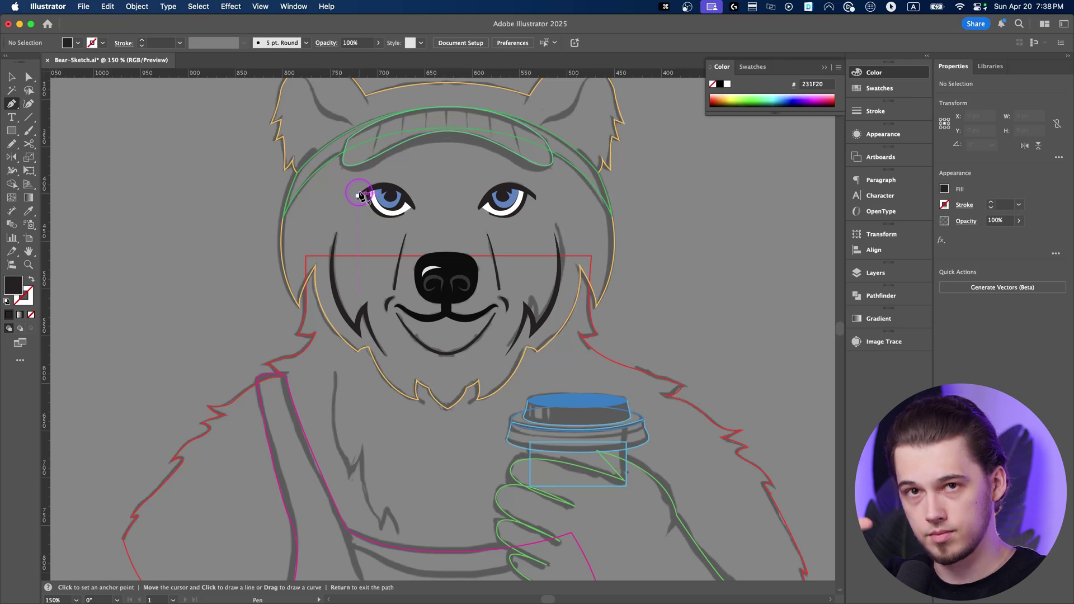
pyautogui.scroll(5, 361, 195)
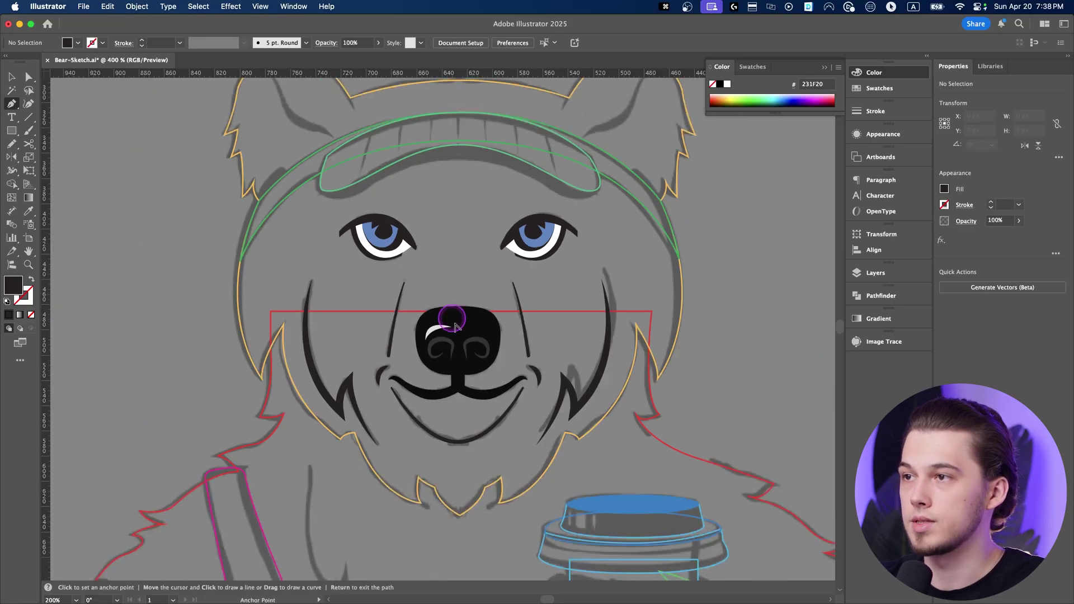
# Trace the left stitch line on the apron's front pocket as an open path of four anchor points
pyautogui.scroll(5, 438, 379)
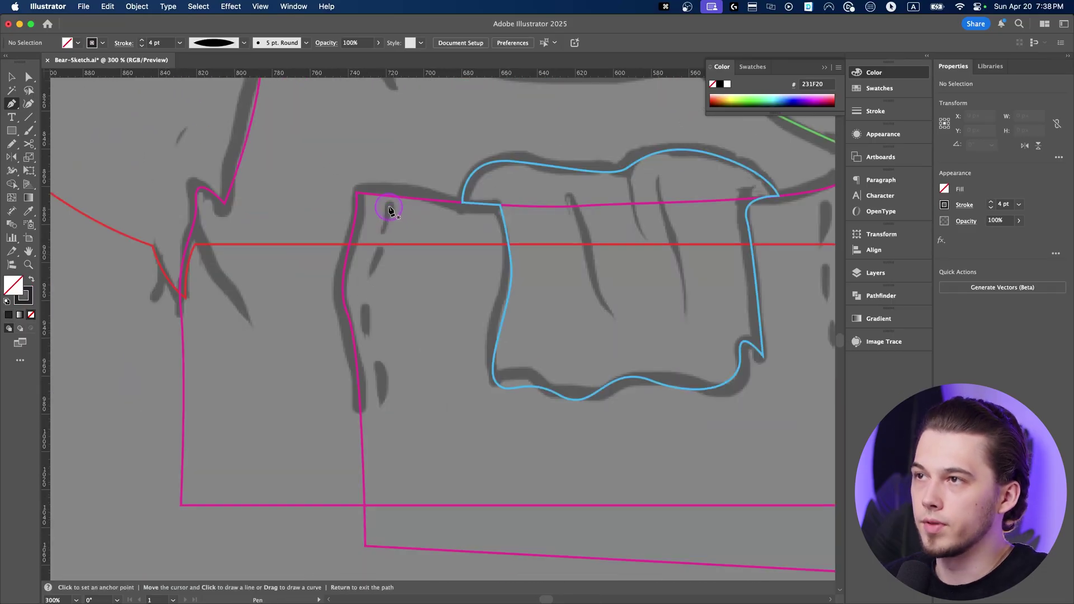
pyautogui.click(388, 208)
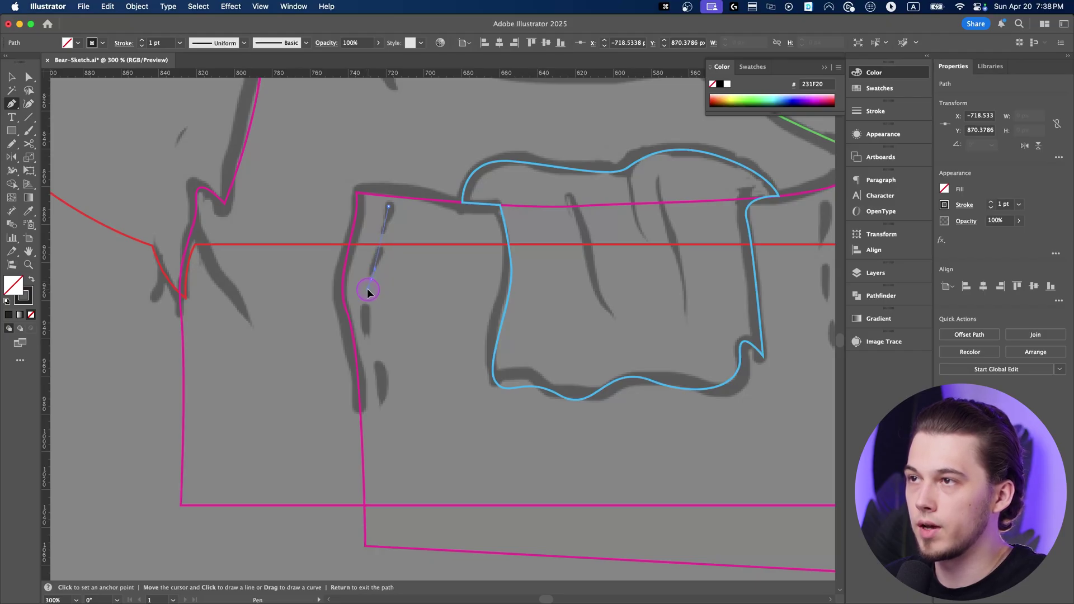
pyautogui.click(371, 279)
pyautogui.click(382, 364)
pyautogui.click(386, 401)
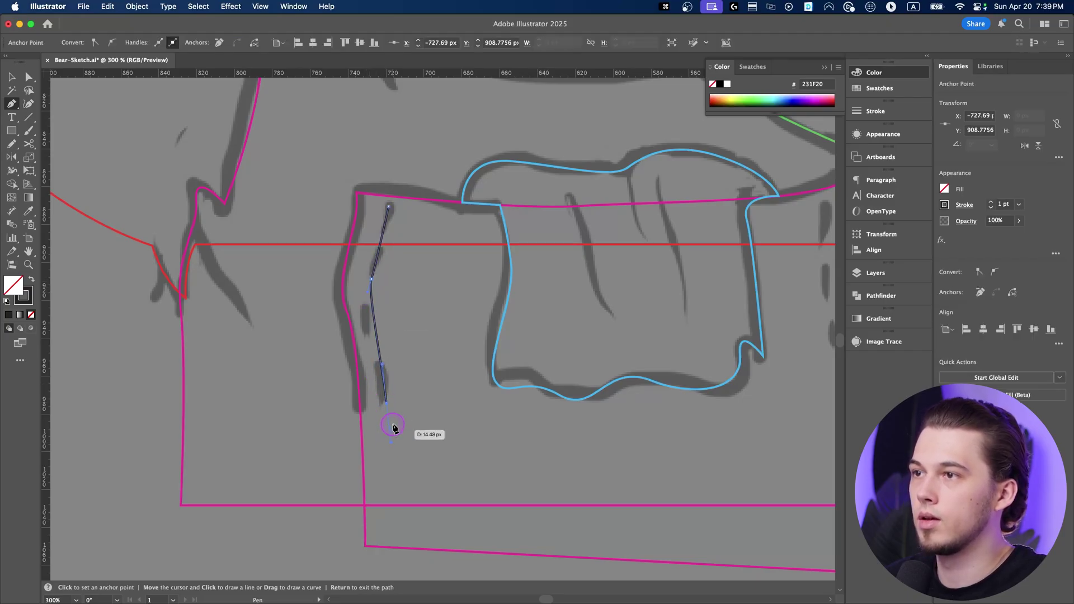
# Move the left stitch line's second anchor point slightly lower so the bend follows the pocket edge
pyautogui.press('v')
pyautogui.click(414, 328)
pyautogui.press('a')
pyautogui.click(372, 280)
pyautogui.moveTo(374, 286); pyautogui.dragTo(372, 309)
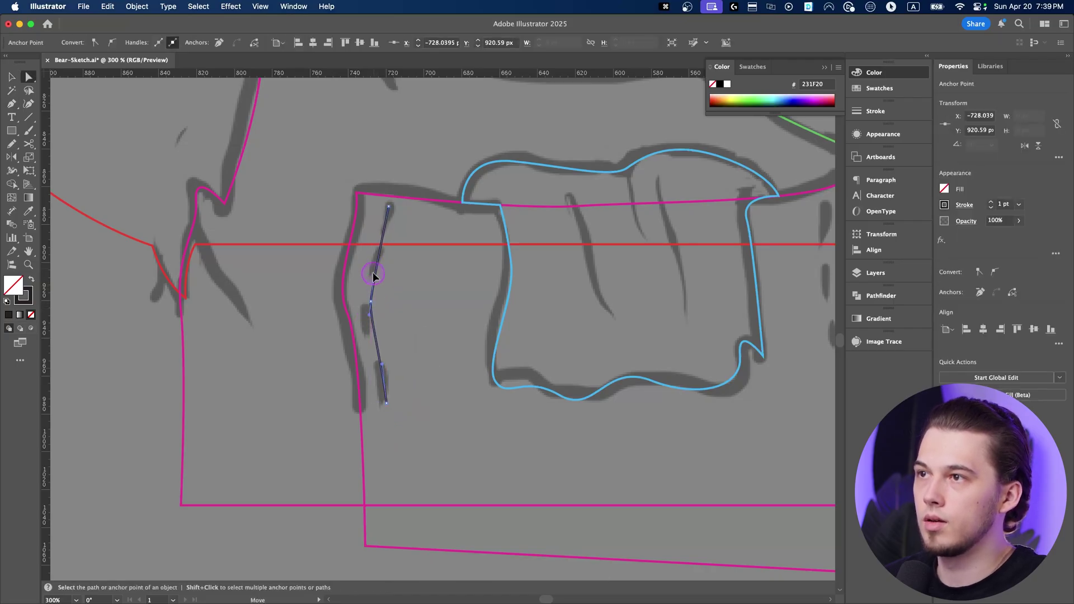
pyautogui.press('v')
pyautogui.click(411, 278)
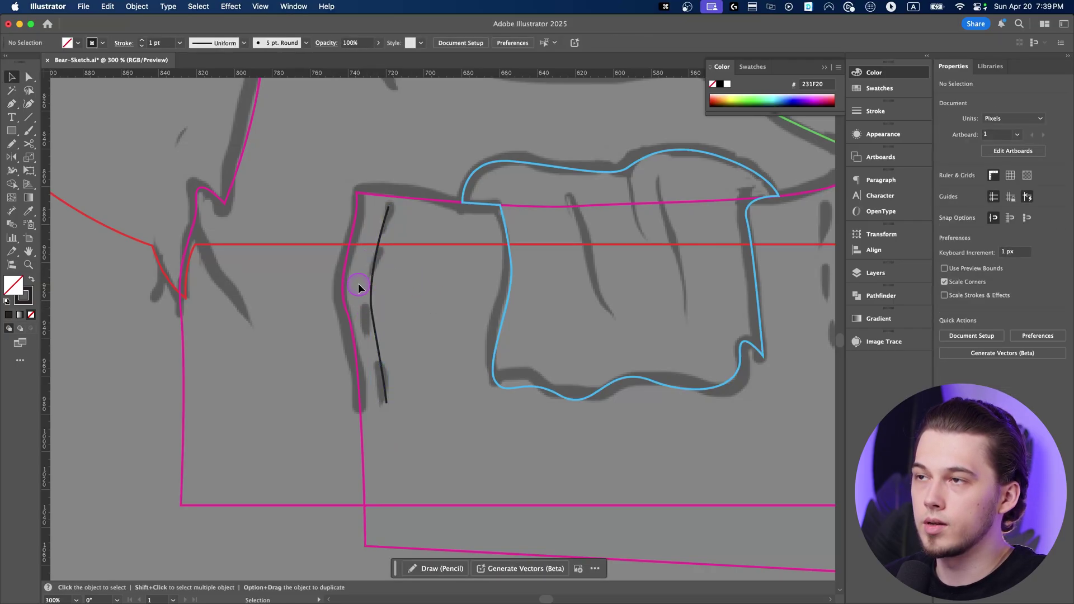
# Give the left stitch line a 4 pt stroke with round caps and 12 pt dashes
pyautogui.click(370, 287)
pyautogui.click(144, 41)
pyautogui.click(143, 41)
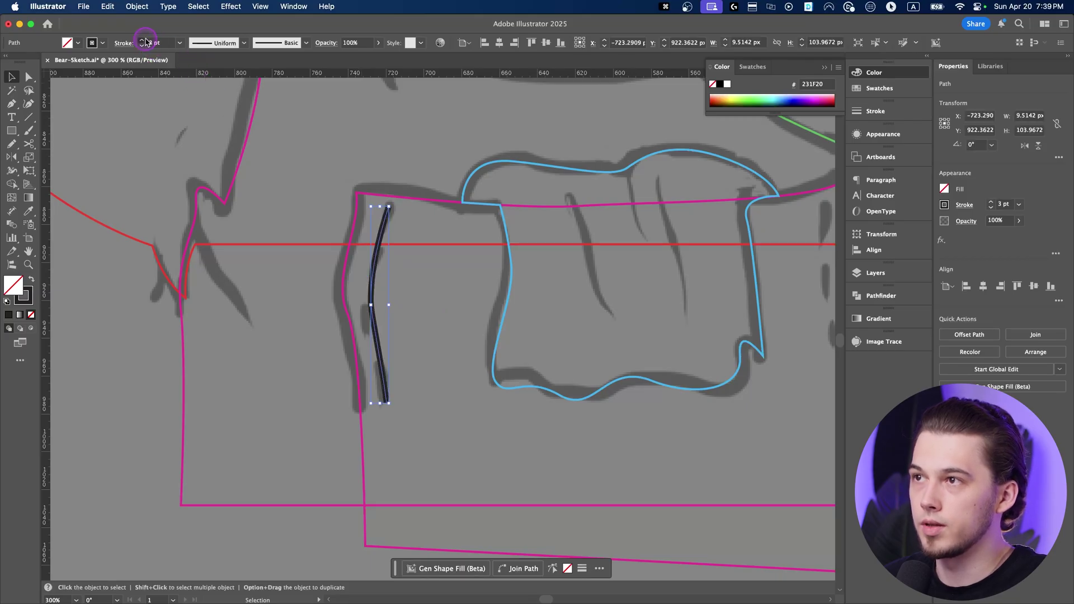
pyautogui.click(144, 41)
pyautogui.click(124, 44)
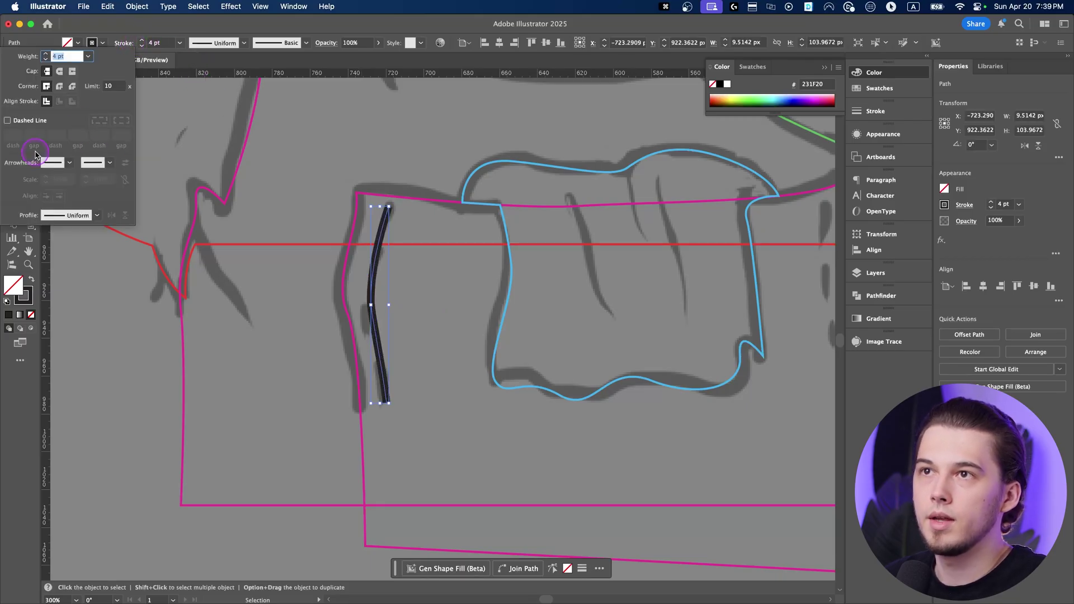
pyautogui.click(12, 122)
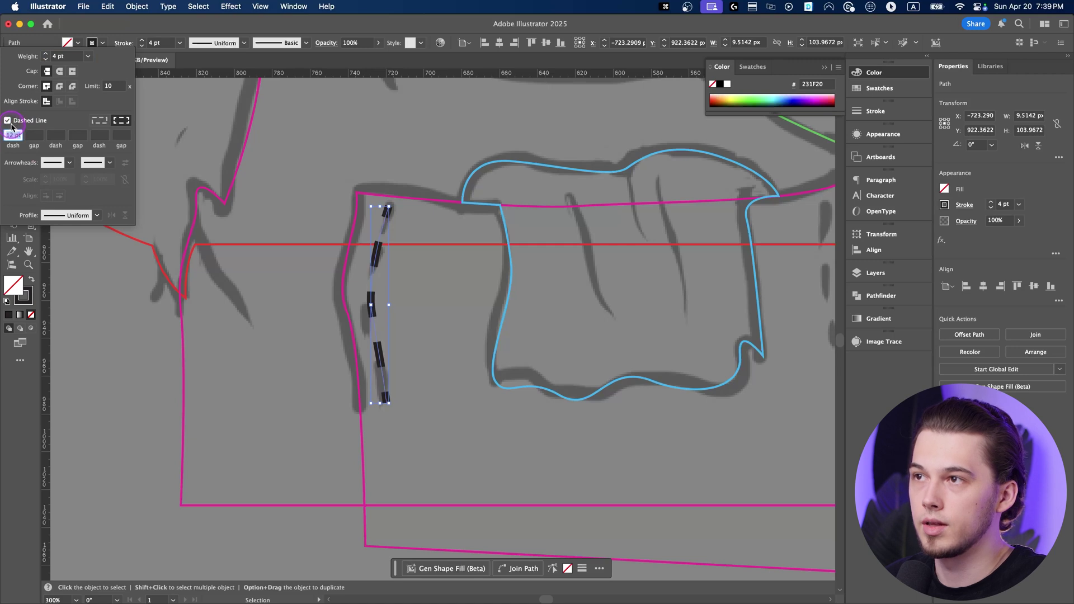
pyautogui.click(60, 73)
pyautogui.click(421, 341)
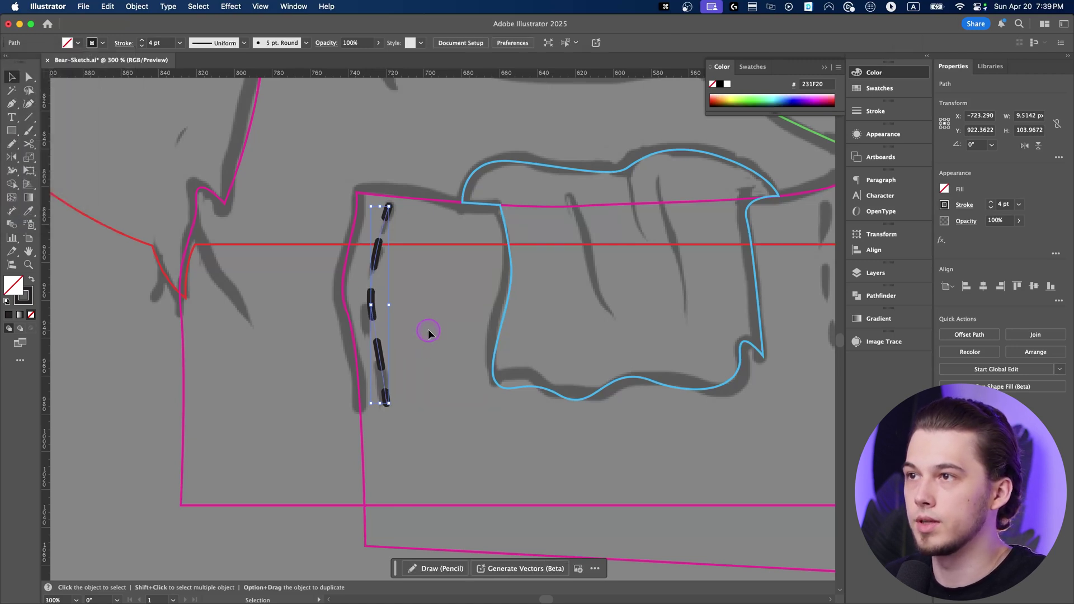
# Duplicate the dashed stitch line onto the sketched stitches at the pocket's right edge
pyautogui.scroll(-2, 428, 330)
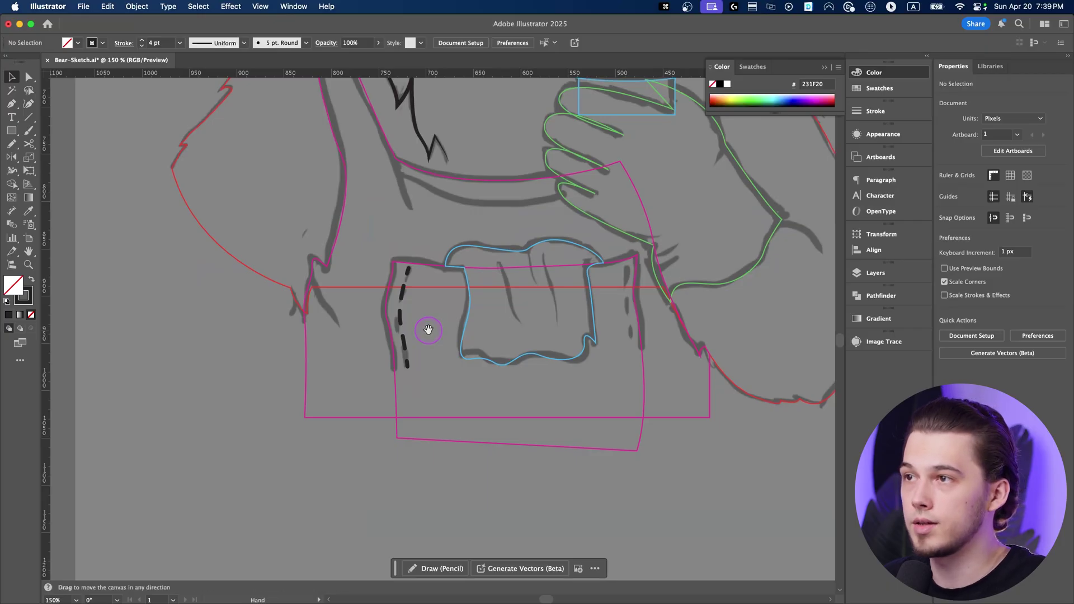
pyautogui.moveTo(428, 330); pyautogui.dragTo(342, 332)
pyautogui.scroll(1, 528, 314)
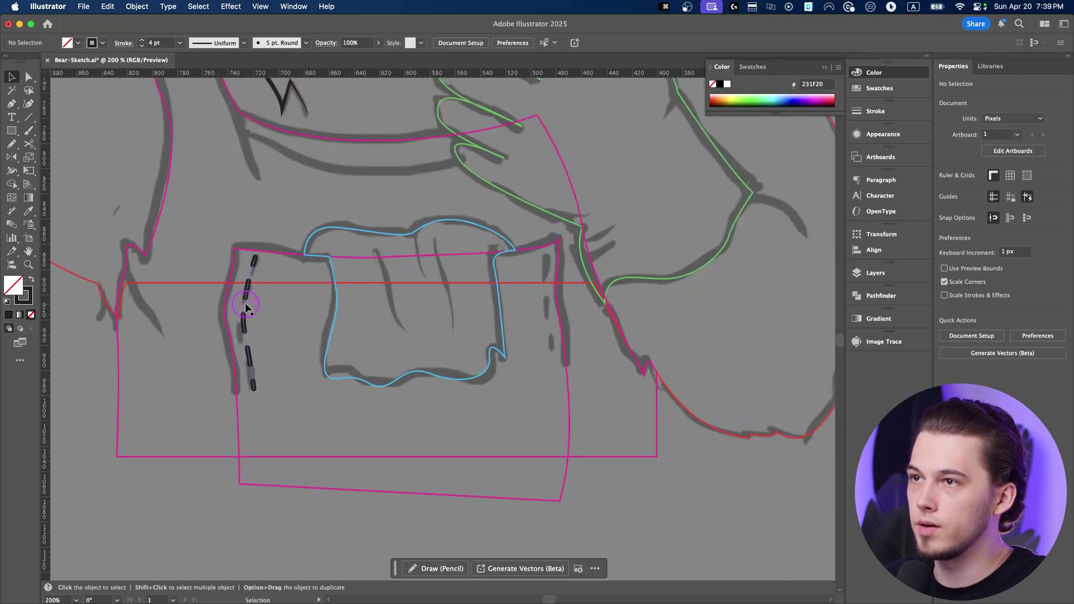
pyautogui.moveTo(249, 304); pyautogui.dragTo(540, 317)
pyautogui.press('super+plus')
pyautogui.press('super+plus')
# Adjust the right stitch line's anchor points to the sketch and shorten its lower end
pyautogui.press('a')
pyautogui.click(516, 331)
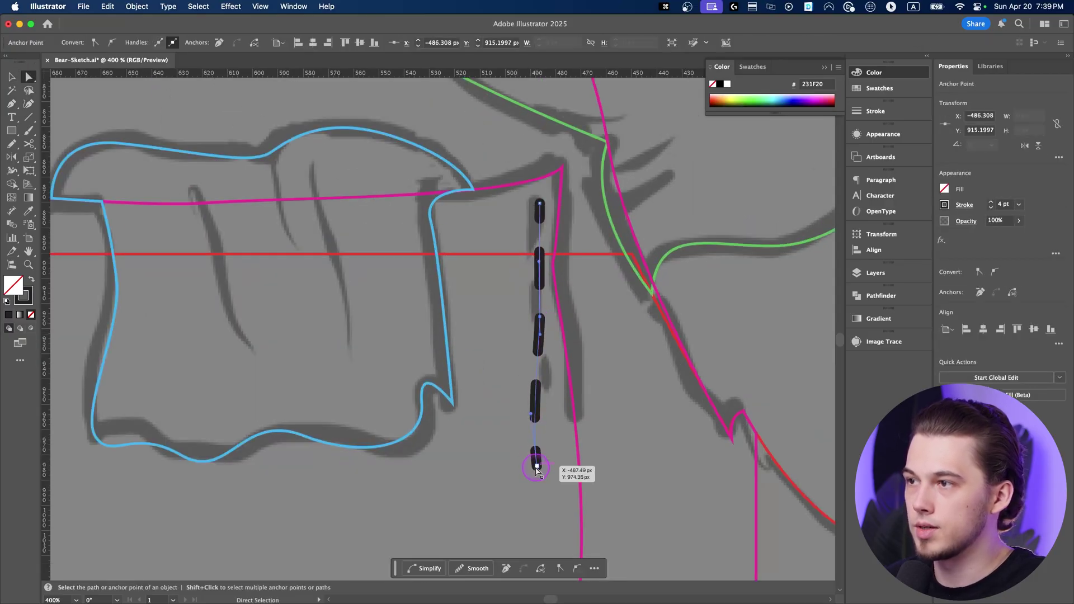
pyautogui.moveTo(536, 464); pyautogui.dragTo(552, 414)
pyautogui.click(610, 326)
pyautogui.scroll(-2, 513, 320)
pyautogui.moveTo(343, 314); pyautogui.dragTo(426, 311)
# Examine the left stitch line's stroke options, including its cap and dash settings
pyautogui.press('v')
pyautogui.click(307, 320)
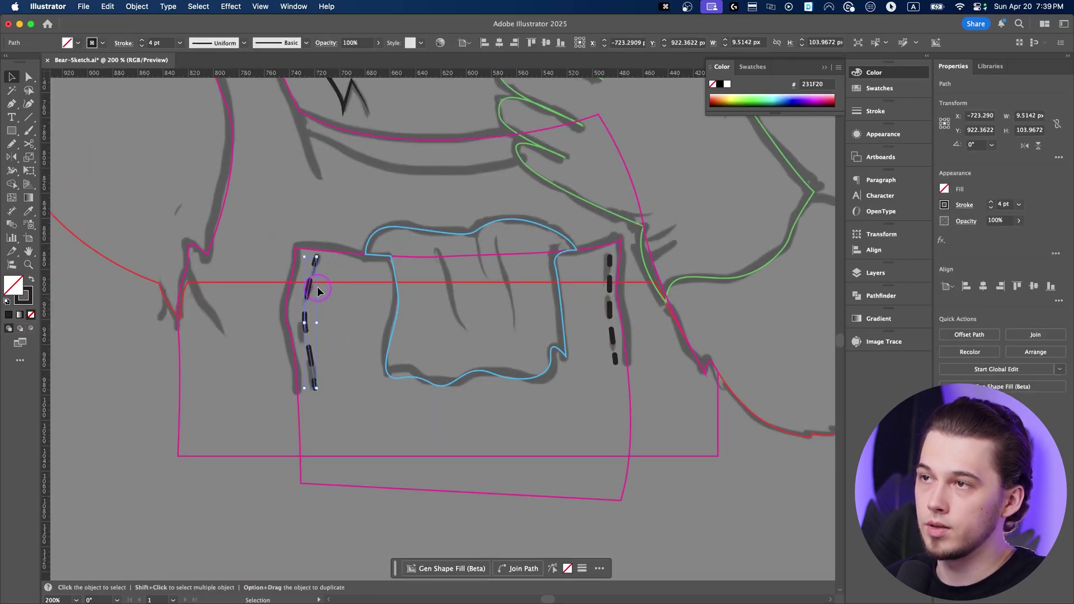
pyautogui.click(124, 43)
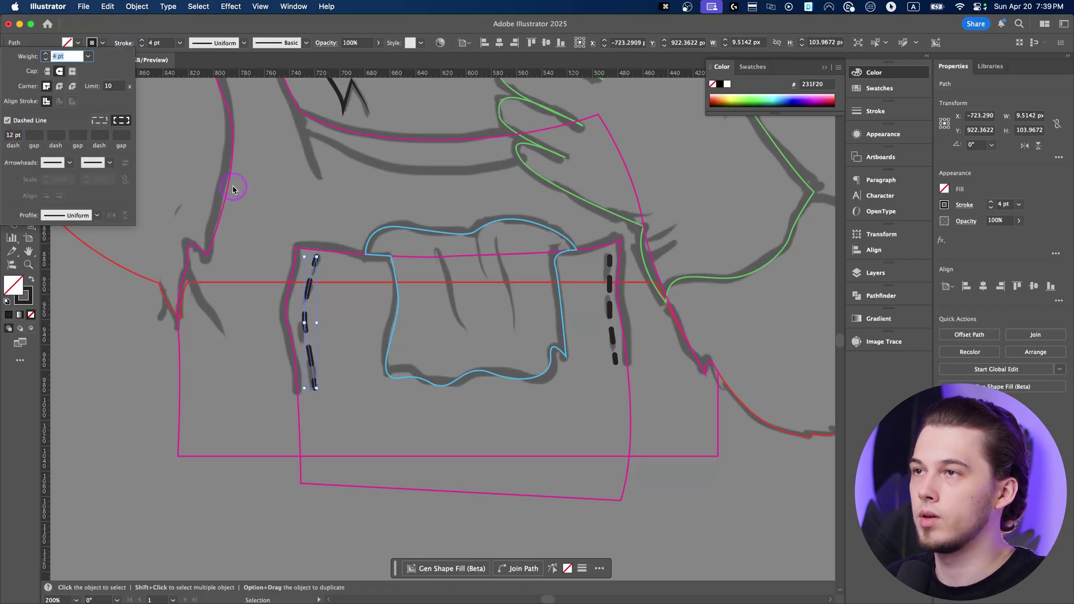
pyautogui.click(306, 198)
# Trace the left fold of the cloth in the pocket as a solid 4 pt stroke tapered at both ends
pyautogui.scroll(2, 468, 275)
pyautogui.press('p')
pyautogui.click(419, 242)
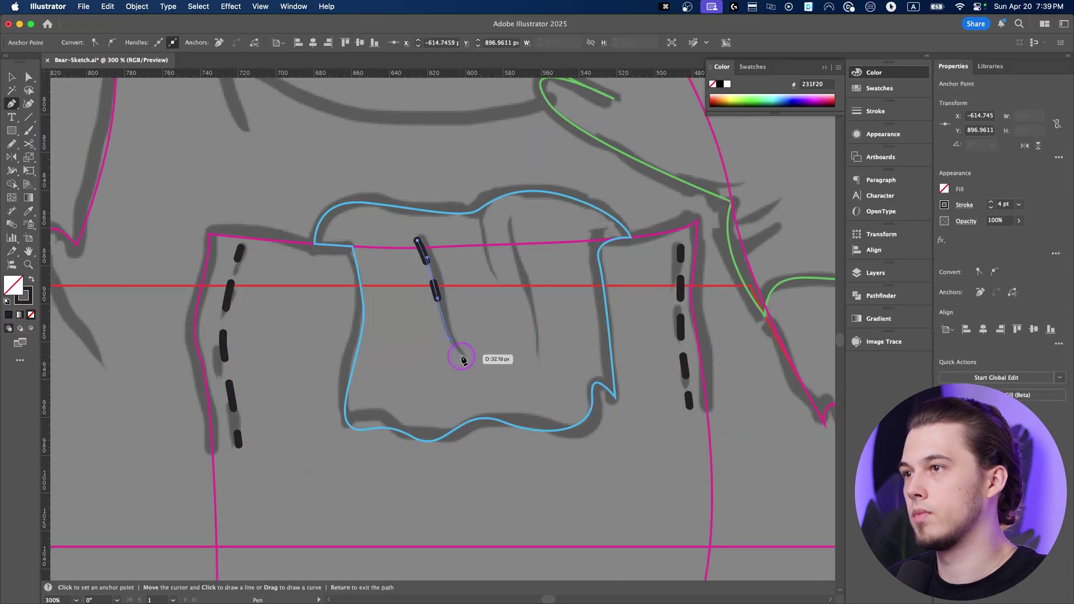
pyautogui.click(465, 357)
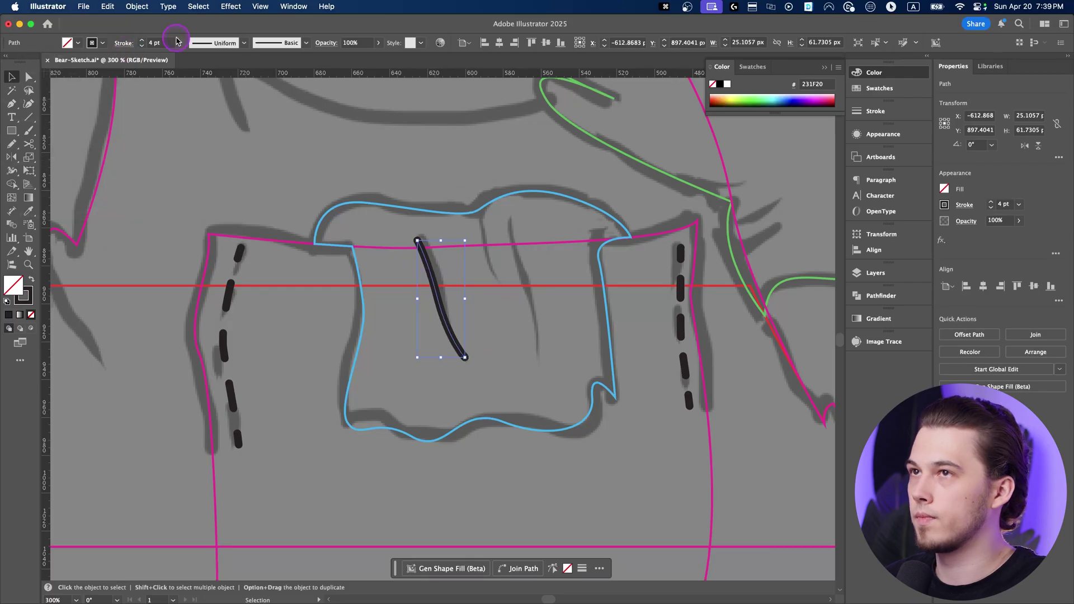
pyautogui.click(244, 43)
pyautogui.click(215, 76)
pyautogui.click(462, 246)
# Trace the cloth's two remaining folds, giving the short upper one a 5 pt stroke tapered at one end
pyautogui.moveTo(510, 220); pyautogui.dragTo(535, 344)
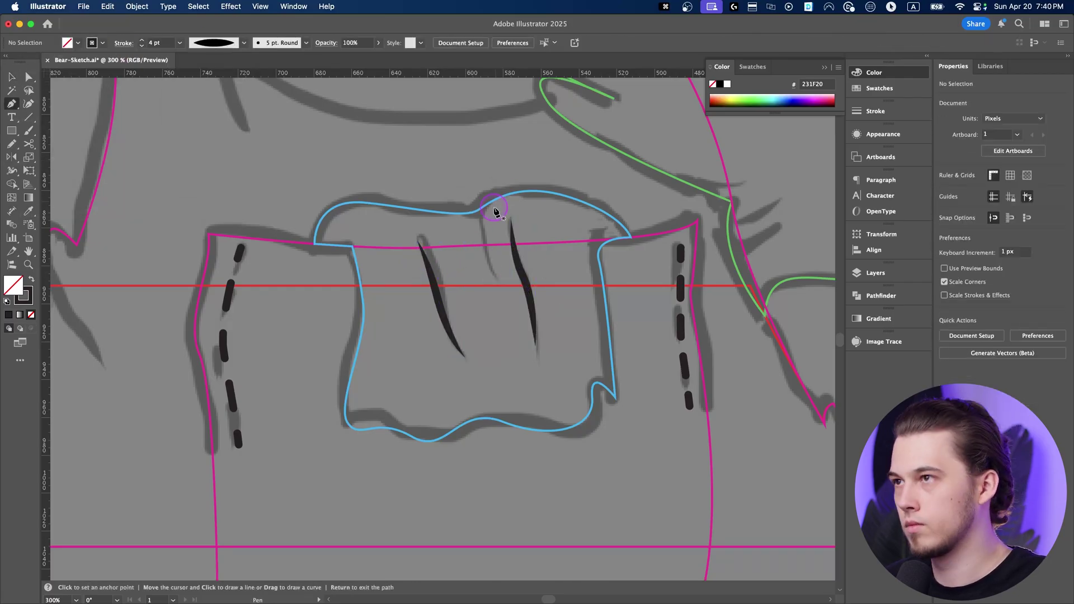
pyautogui.moveTo(485, 207); pyautogui.dragTo(493, 274)
pyautogui.click(142, 45)
pyautogui.click(485, 141)
# Trace the short curved crease where the hand meets the cup-holding arm with a 6 pt stroke
pyautogui.scroll(-2, 484, 142)
pyautogui.moveTo(485, 142); pyautogui.dragTo(434, 249)
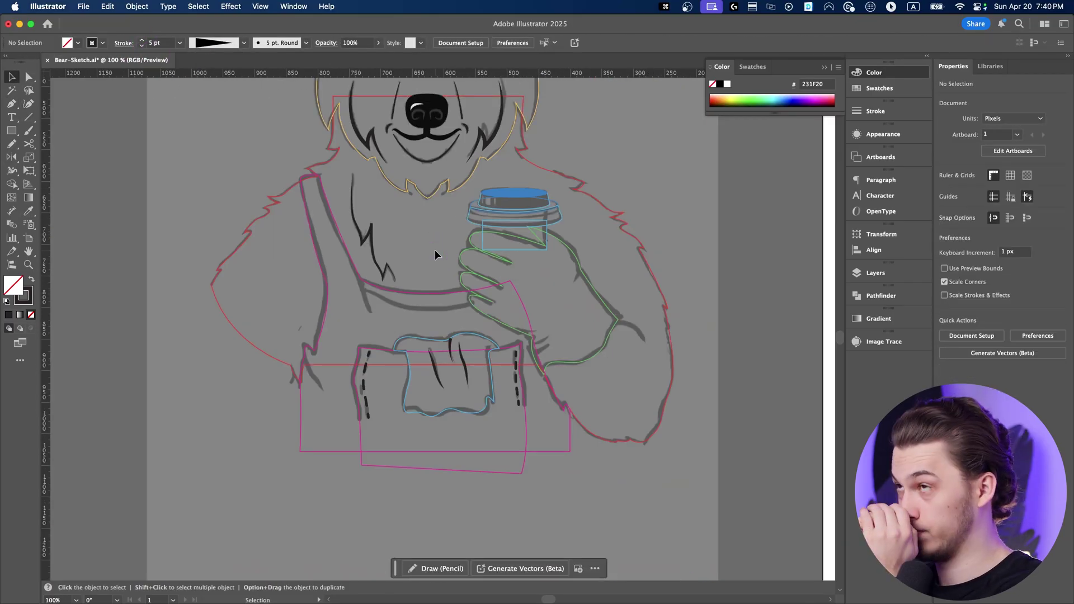
pyautogui.scroll(2, 683, 324)
pyautogui.press('p')
pyautogui.click(553, 316)
pyautogui.moveTo(605, 357); pyautogui.dragTo(621, 386)
pyautogui.press('v')
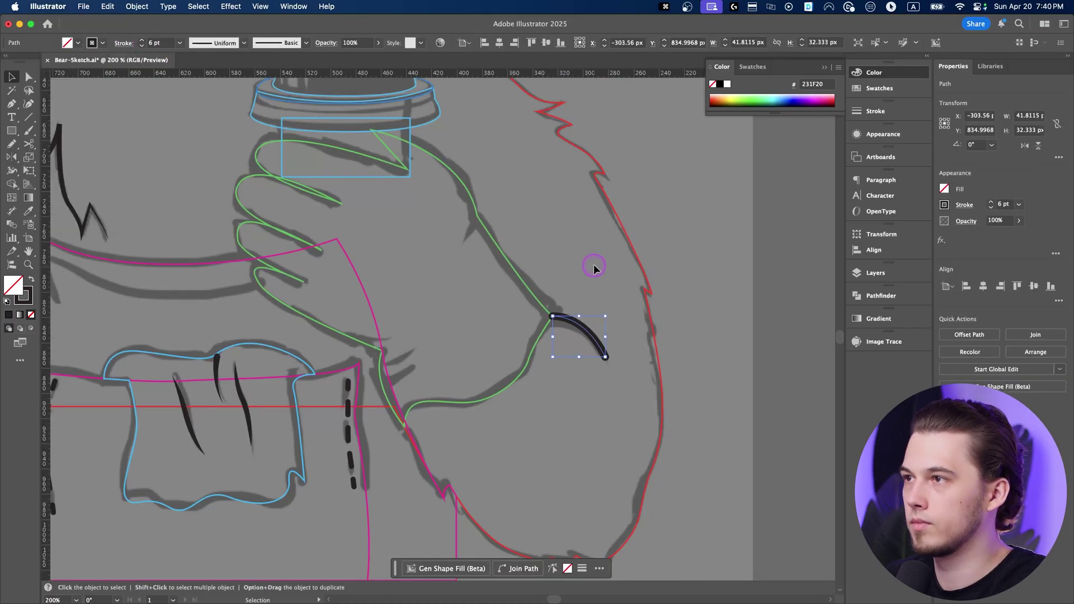
pyautogui.click(595, 268)
# Trace the leftmost rib on the cap's visor as a straight line from its upper edge
pyautogui.press('super+0')
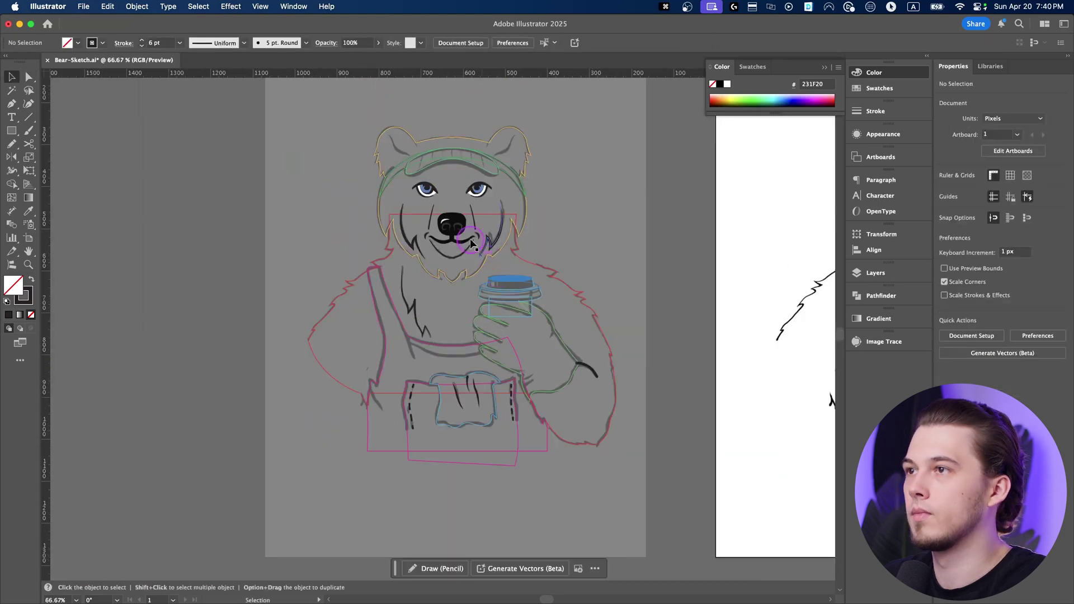
pyautogui.scroll(4, 452, 134)
pyautogui.press('p')
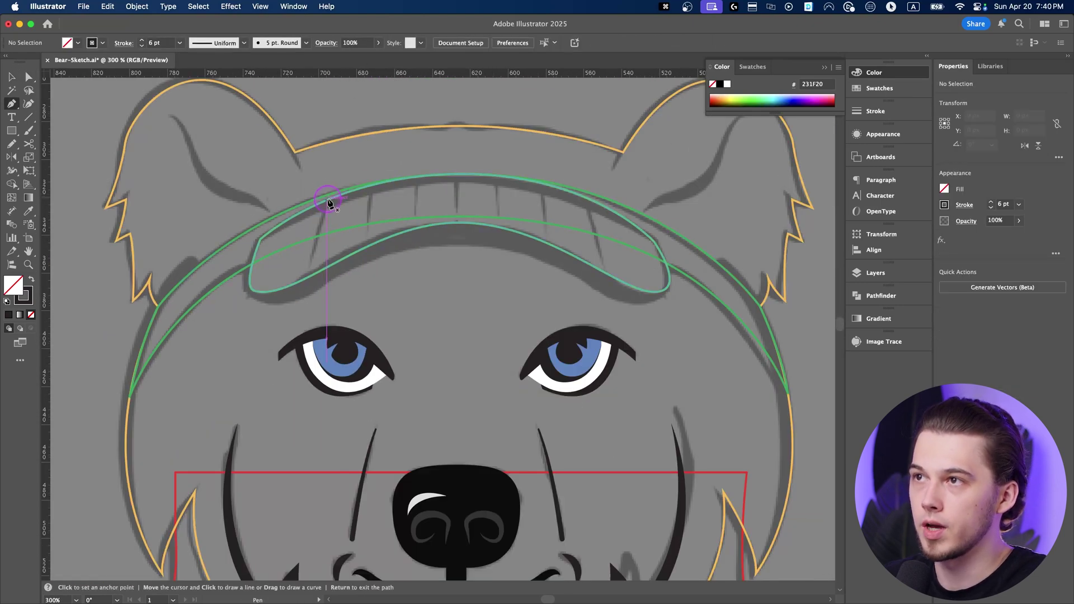
pyautogui.click(327, 200)
pyautogui.click(311, 262)
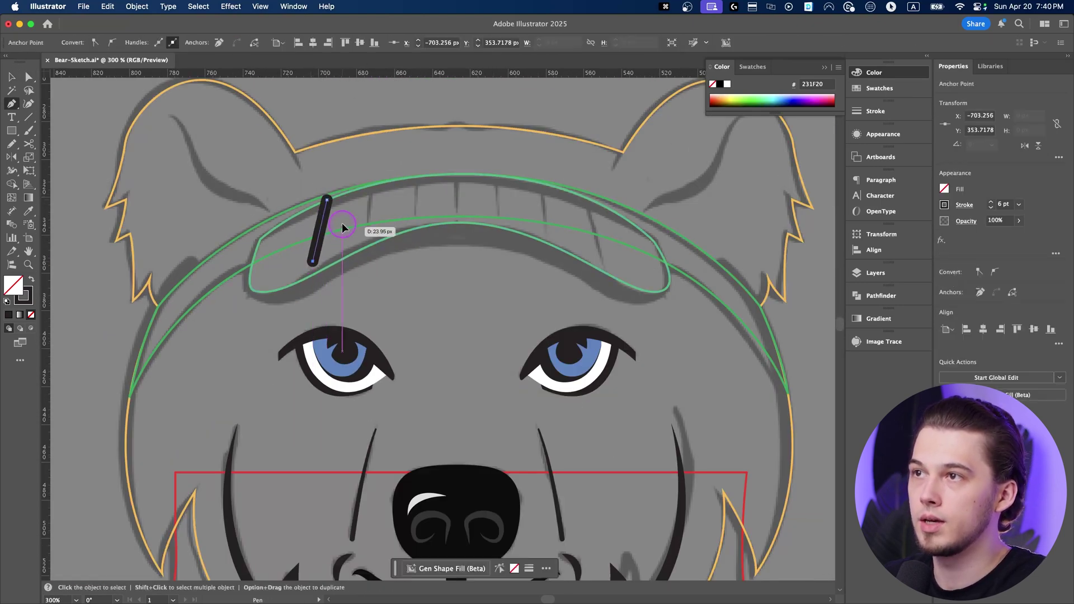
pyautogui.press('v')
pyautogui.scroll(1, 331, 221)
pyautogui.click(342, 211)
# Give the leftmost visor rib a 4 pt stroke with a one-ended taper and a butt cap
pyautogui.click(325, 220)
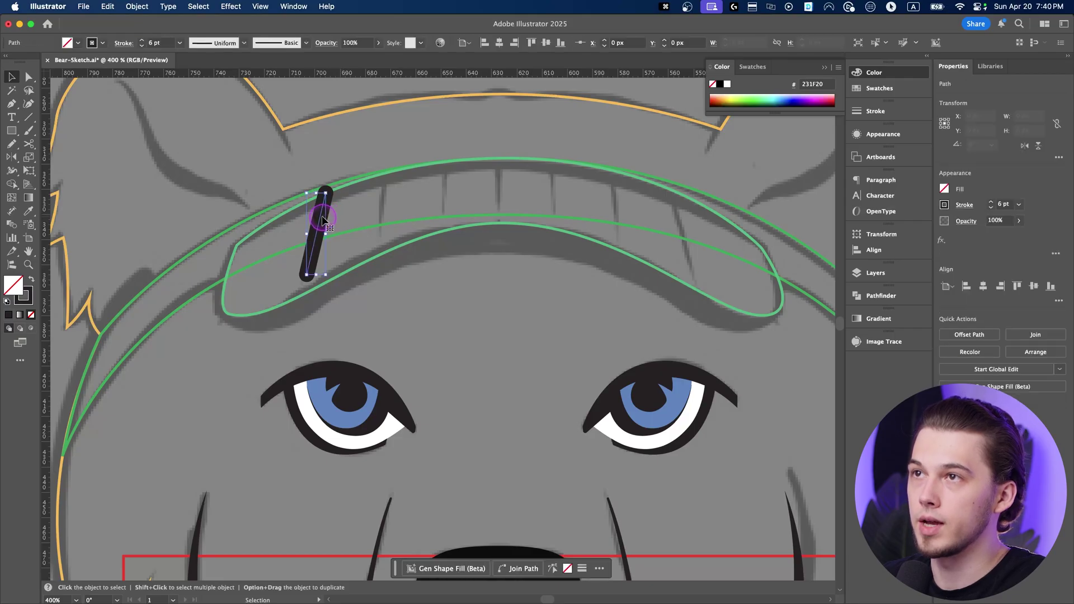
pyautogui.click(209, 49)
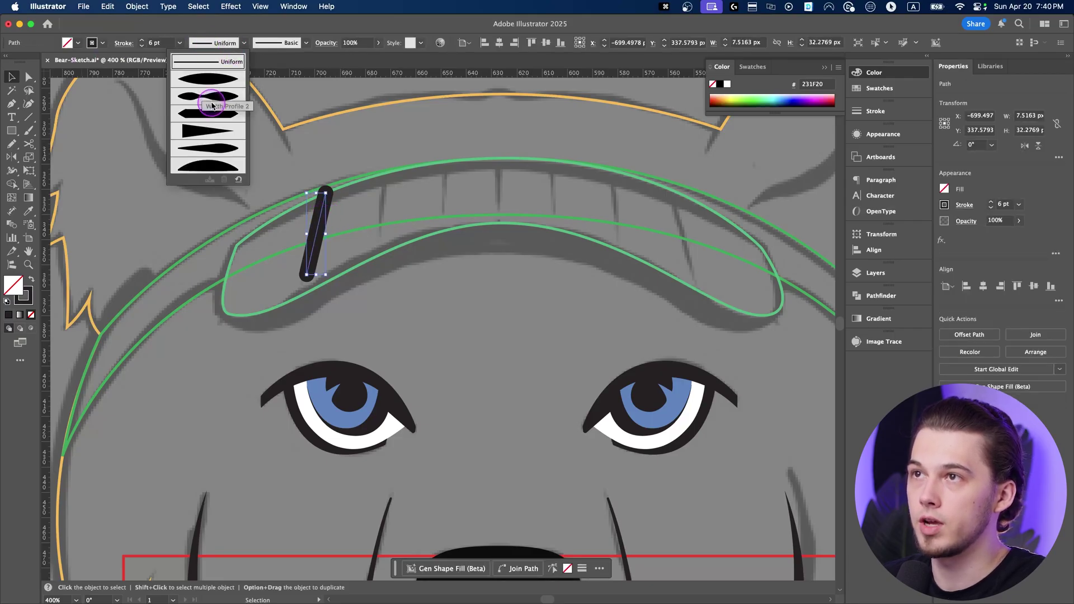
pyautogui.click(201, 135)
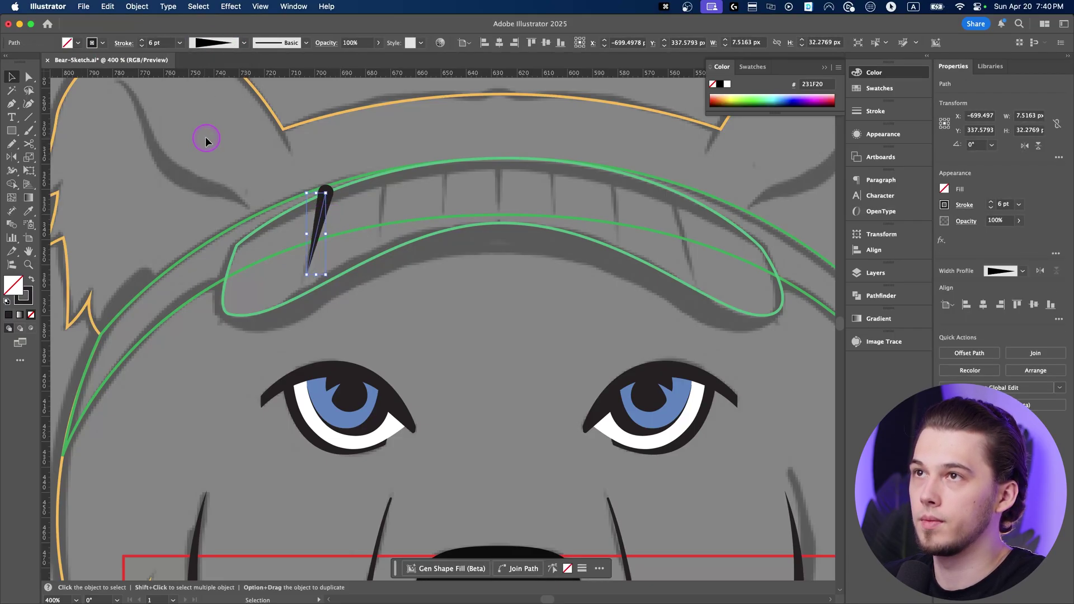
pyautogui.click(142, 47)
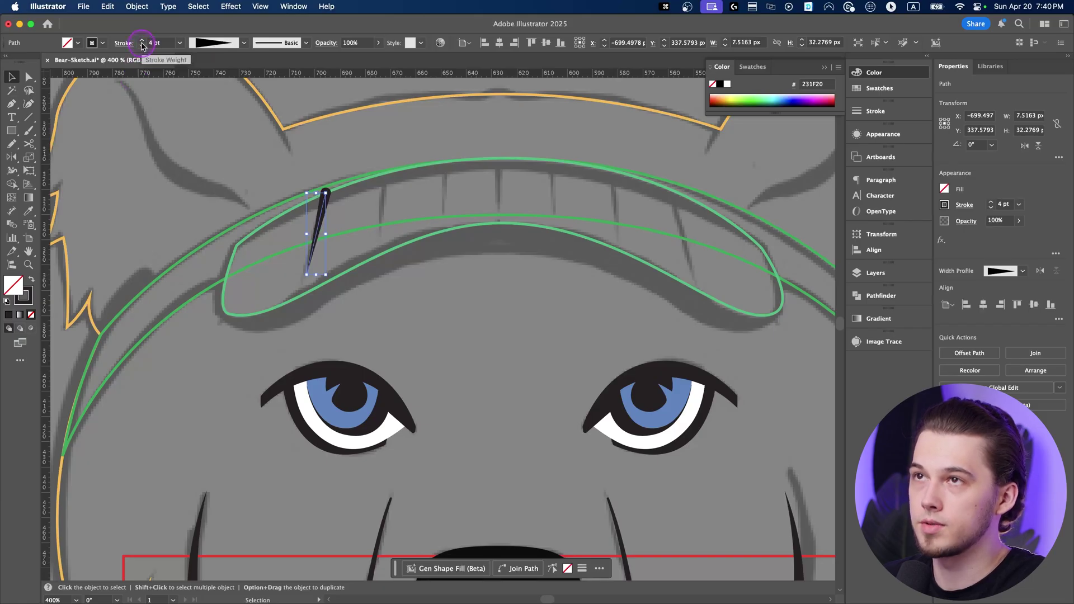
pyautogui.click(120, 43)
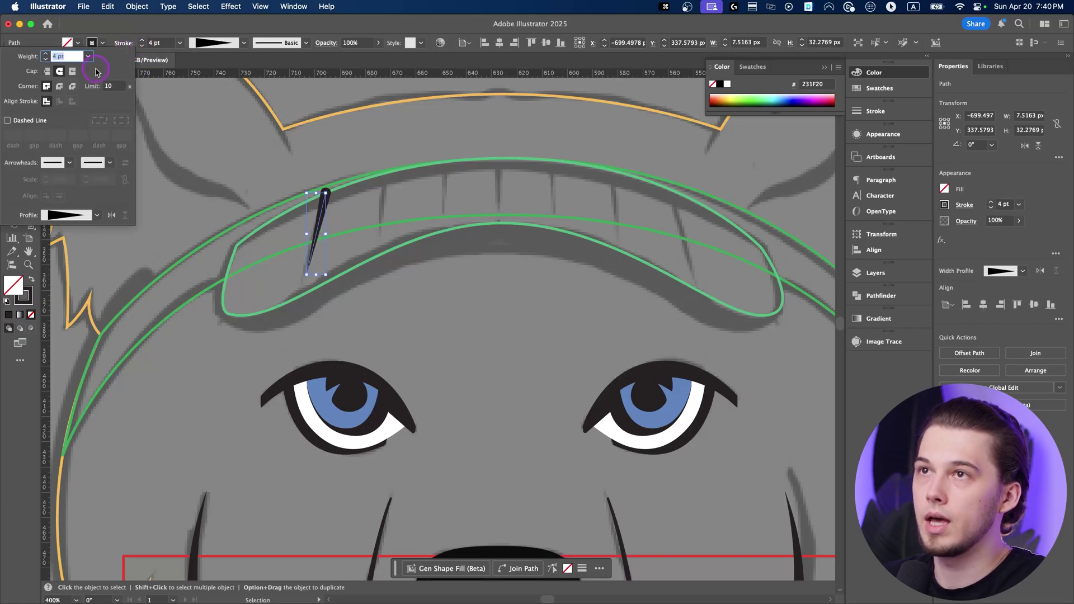
pyautogui.click(47, 72)
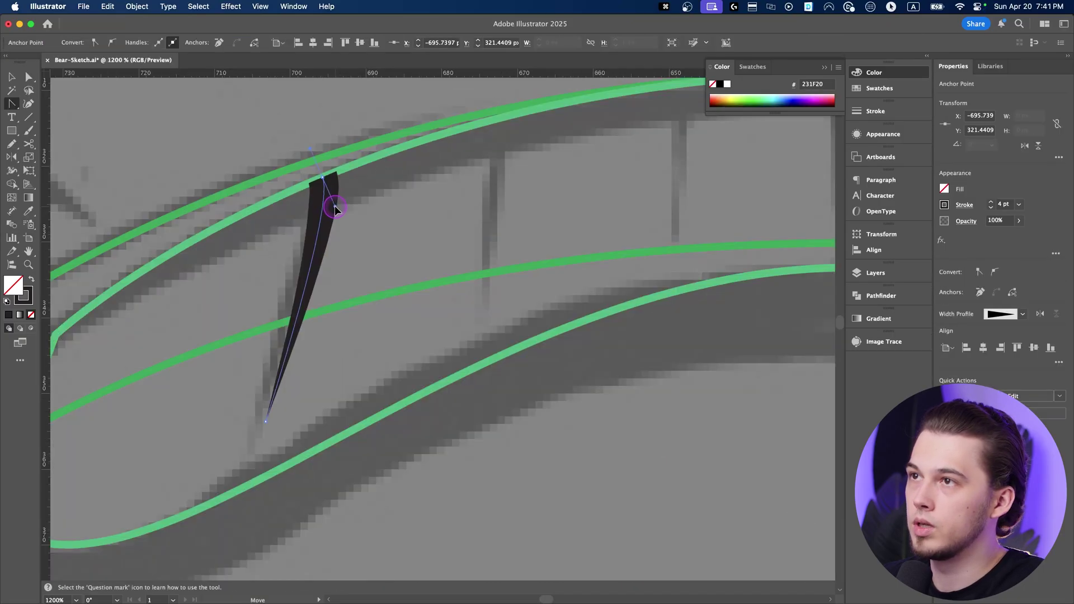
# Curve the leftmost visor rib from its top anchor point, redoing the handle adjustment to follow the sketch
pyautogui.press('super+z')
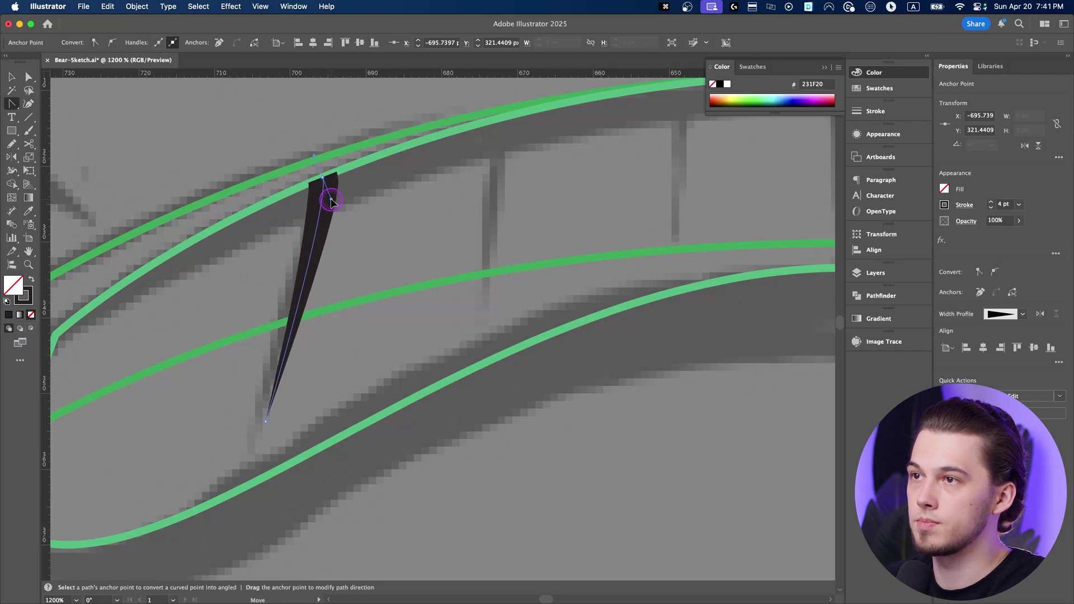
pyautogui.press('v')
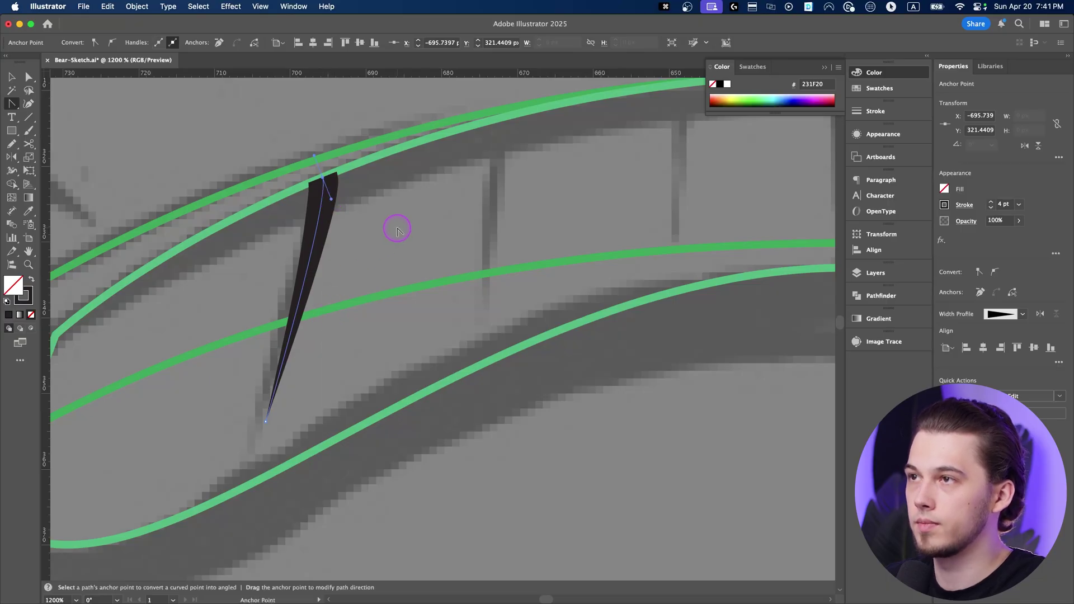
pyautogui.click(407, 230)
# Trace the second rib from the left on the visor as a line starting at its upper edge
pyautogui.press('p')
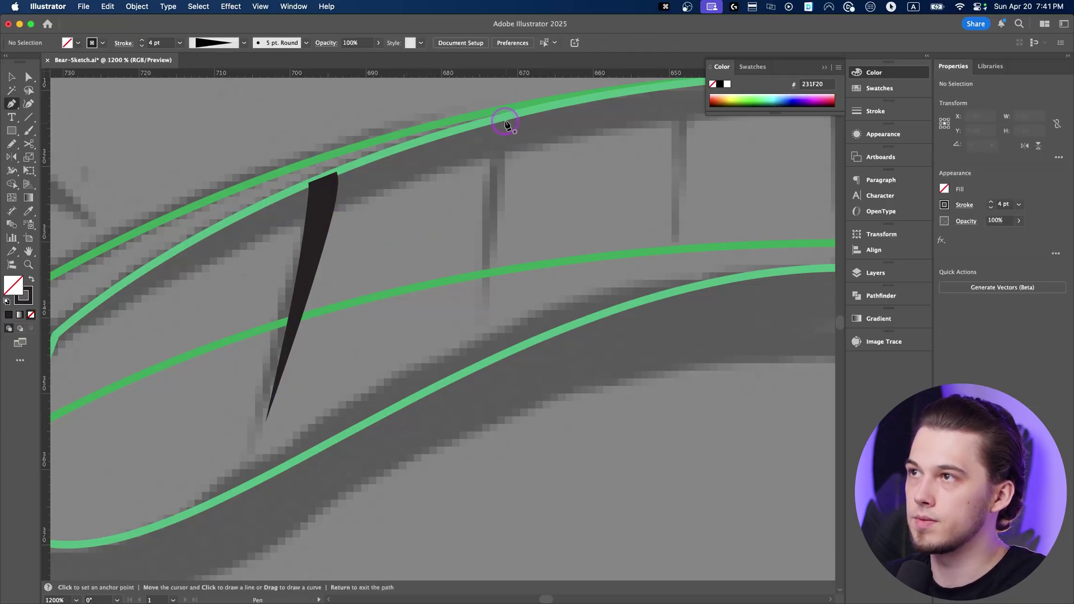
pyautogui.click(503, 119)
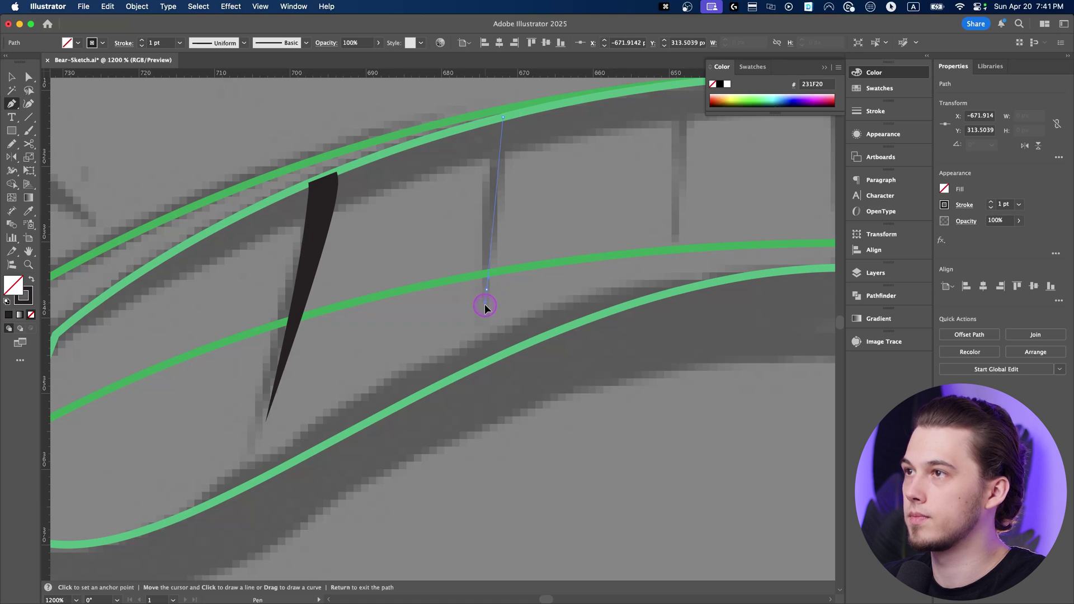
pyautogui.scroll(-2, 493, 310)
pyautogui.moveTo(485, 305); pyautogui.dragTo(394, 303)
pyautogui.press('v')
pyautogui.click(374, 257)
pyautogui.click(392, 255)
# Apply the one-ended taper to the second visor rib, thicken its stroke and curve it from its top anchor point
pyautogui.click(230, 43)
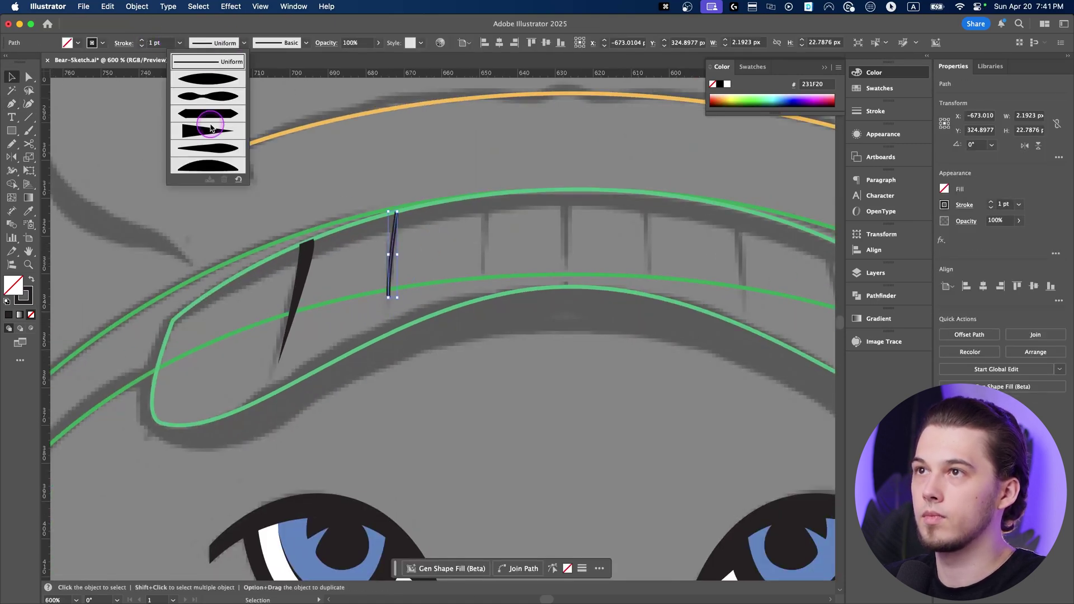
pyautogui.click(210, 129)
pyautogui.click(142, 40)
pyautogui.click(141, 40)
pyautogui.click(142, 40)
pyautogui.scroll(1, 392, 221)
pyautogui.hotkey('shift', 'c')
pyautogui.moveTo(398, 209)
pyautogui.mouseDown()
pyautogui.moveTo(395, 191)
pyautogui.moveTo(400, 230)
pyautogui.mouseUp()
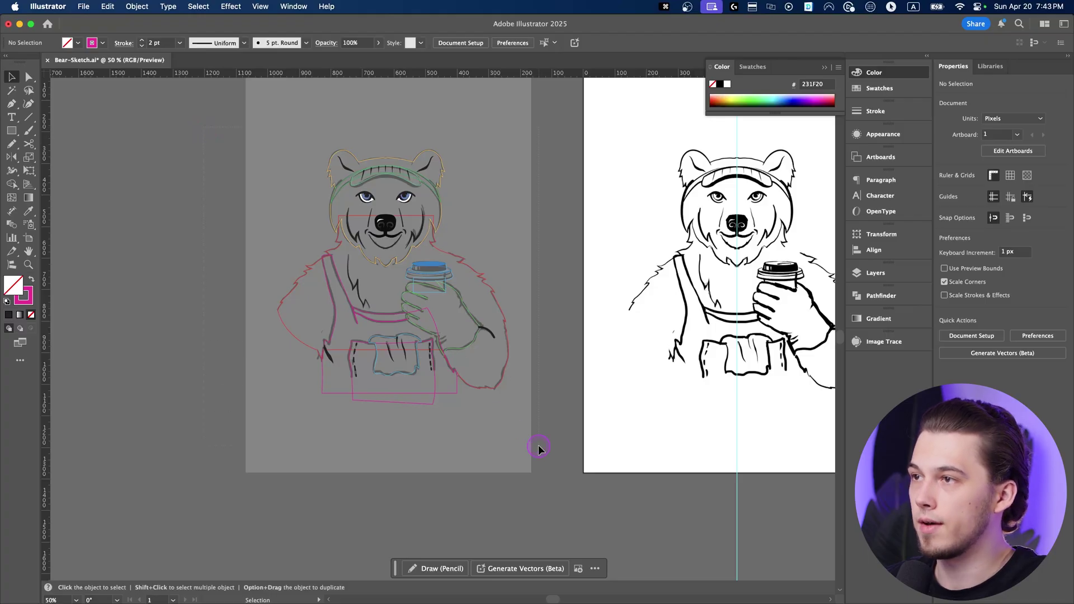
# Duplicate all of the bear's traced line work and place the copy on the empty canvas left of the sketch artboard
pyautogui.press('super+a')
pyautogui.moveTo(496, 379); pyautogui.dragTo(211, 335)
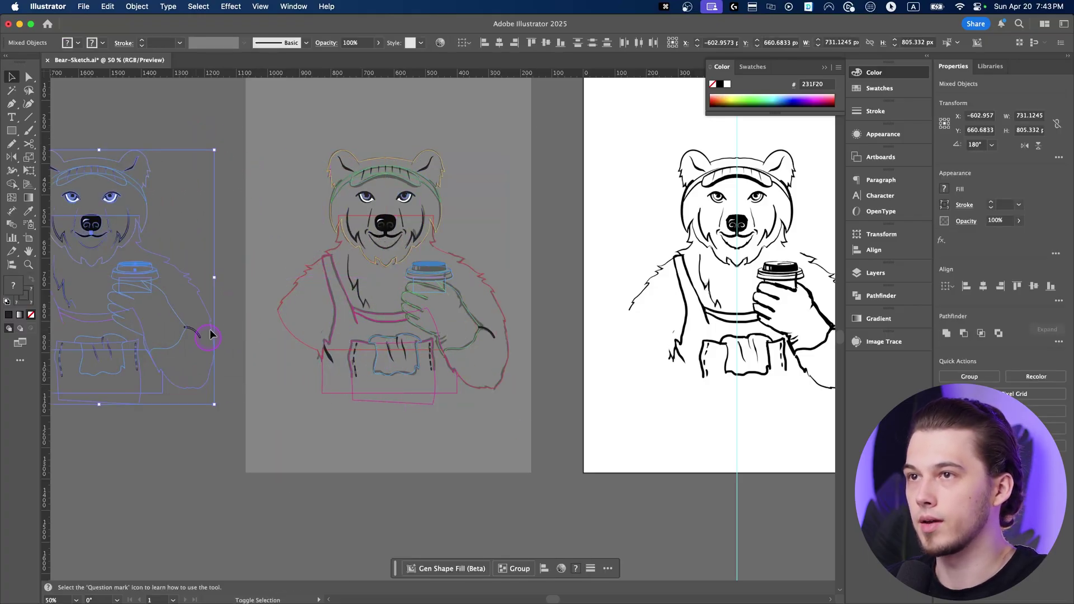
pyautogui.moveTo(253, 259); pyautogui.dragTo(415, 259)
pyautogui.click(350, 456)
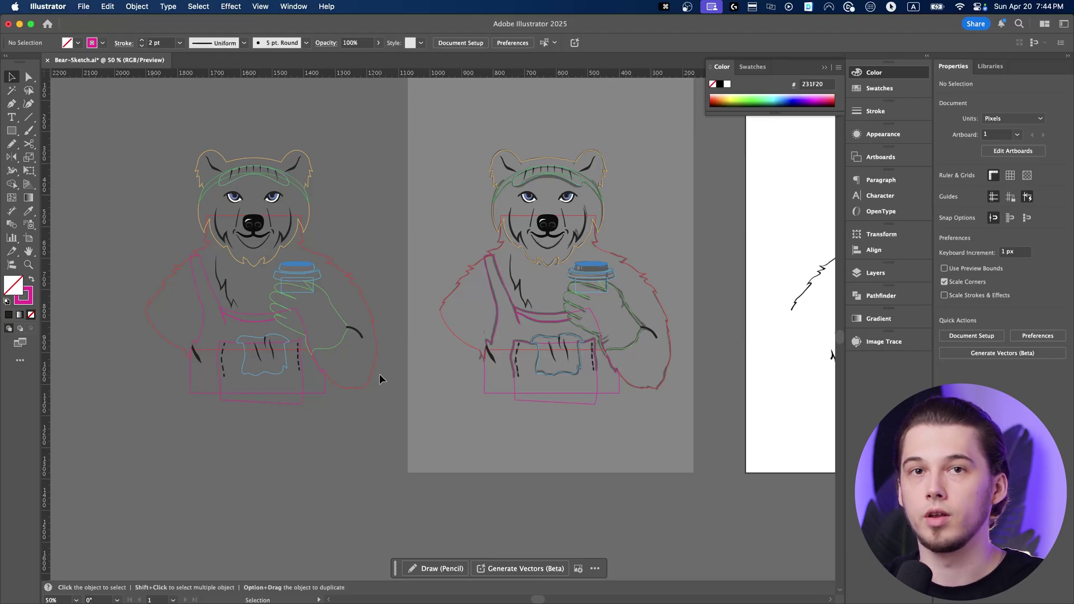
pyautogui.click(127, 155)
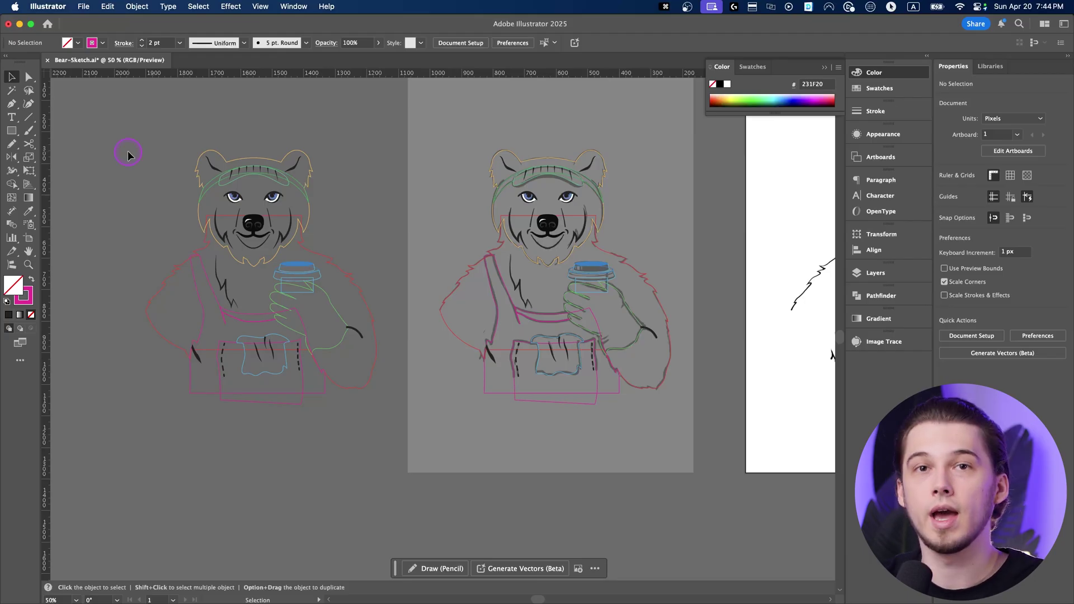